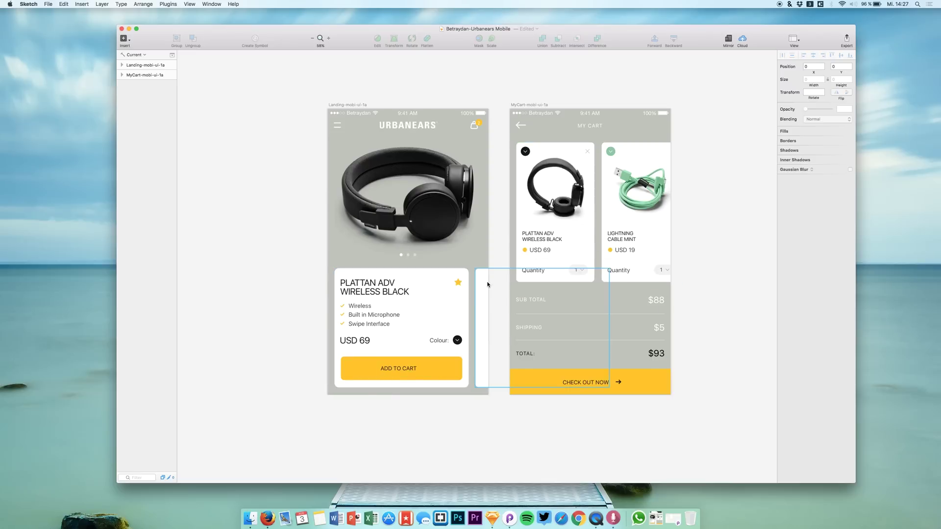
# Delete the empty white card beside the product card, then select the Product Card group.
pyautogui.click(487, 284)
pyautogui.press('Delete')
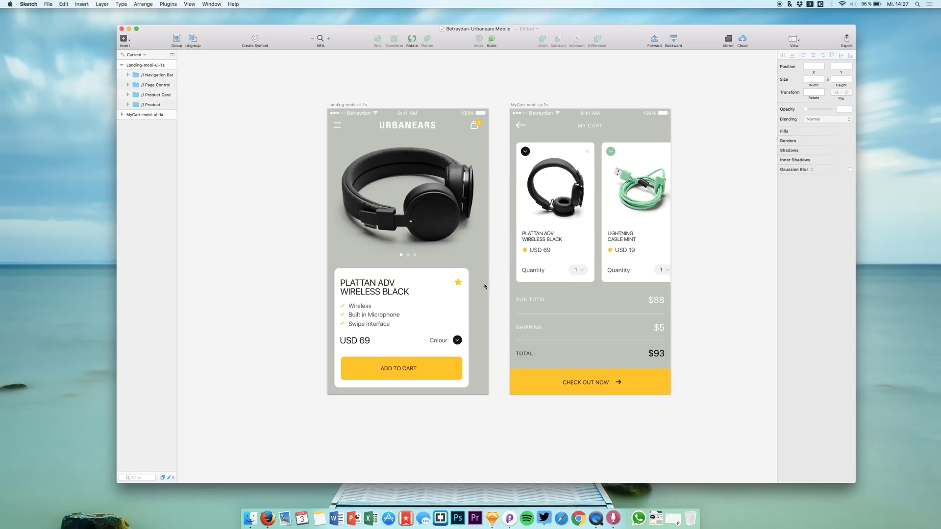
pyautogui.scroll(5, 484, 287)
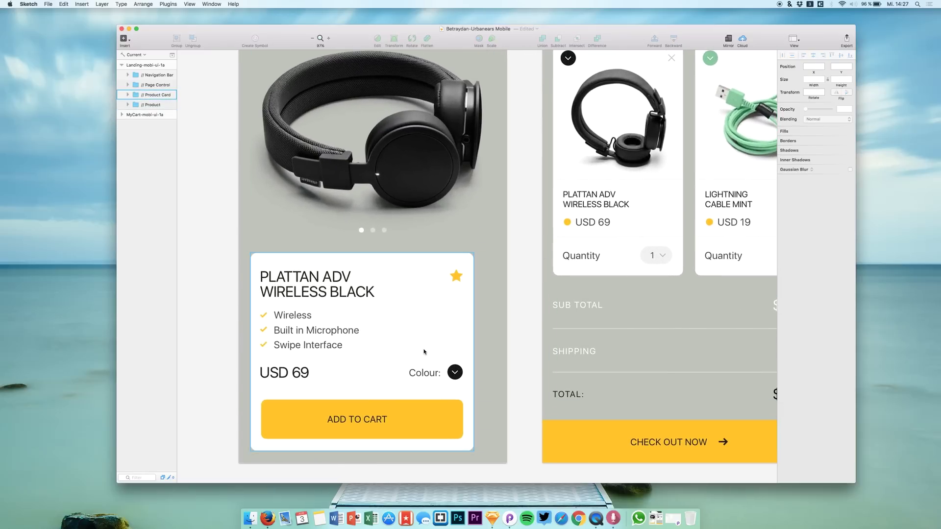
pyautogui.scroll(-4, 424, 351)
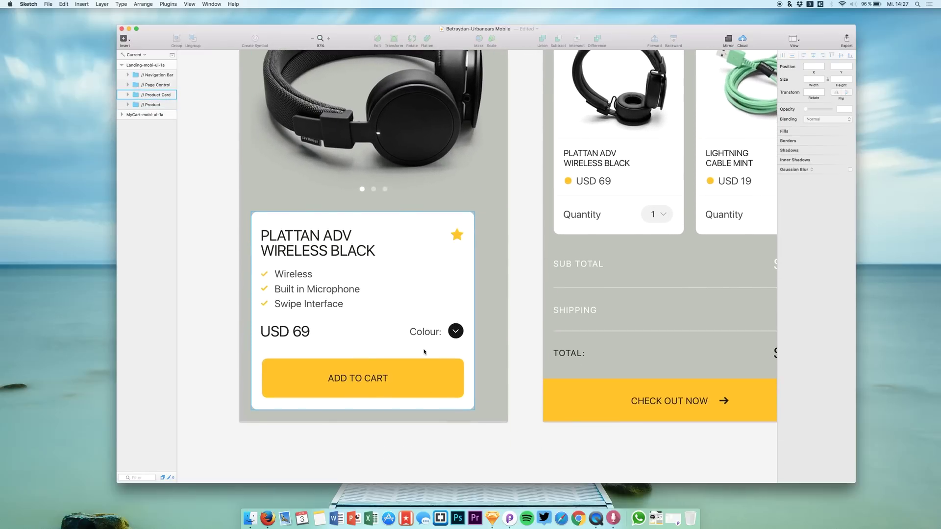
pyautogui.hscroll(-2, 424, 352)
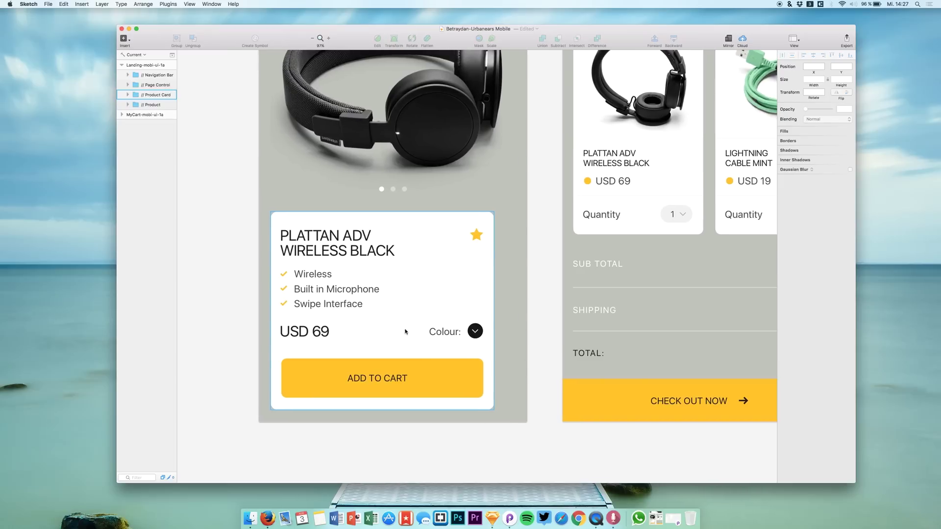
pyautogui.moveTo(407, 264)
pyautogui.mouseDown()
pyautogui.moveTo(420, 262)
pyautogui.moveTo(392, 256)
pyautogui.mouseUp()
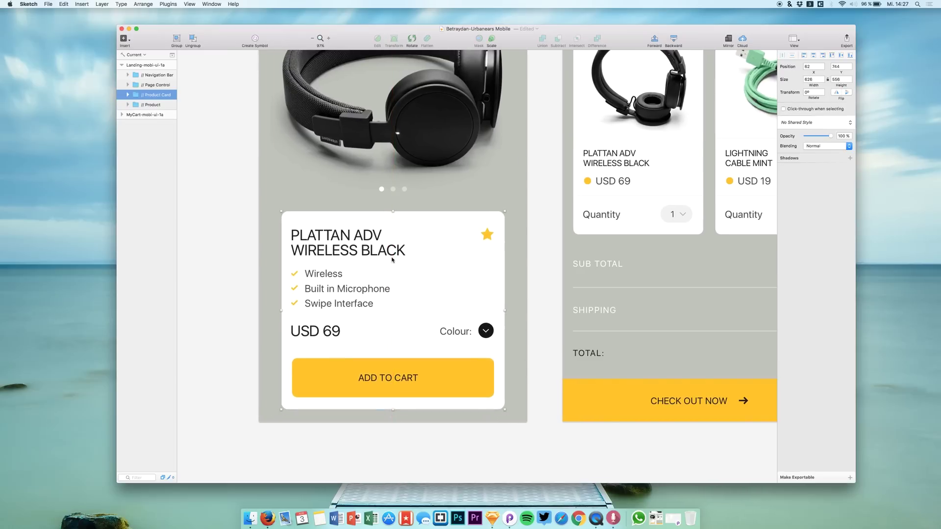
# Set the ADD TO CART text inside Btn-AddToCart to Float in place resizing.
pyautogui.click(127, 94)
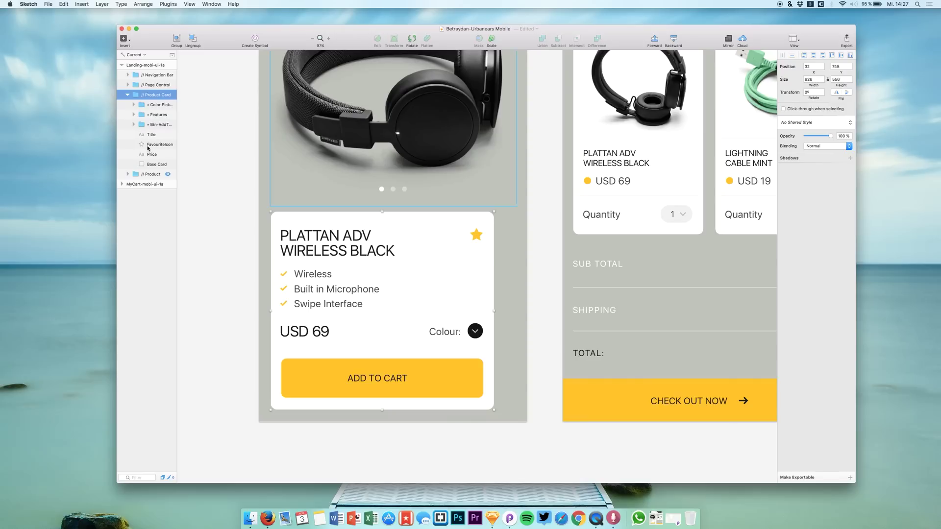
pyautogui.click(147, 125)
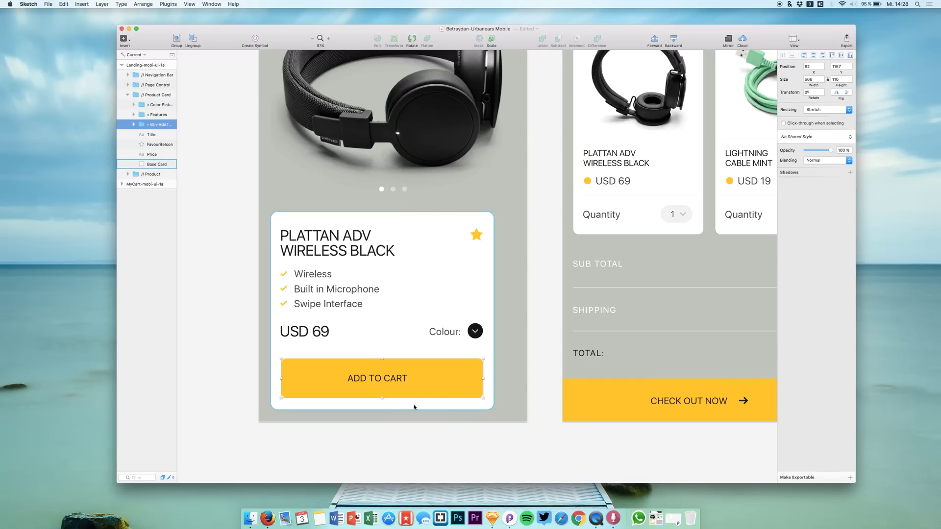
pyautogui.click(134, 124)
pyautogui.click(149, 136)
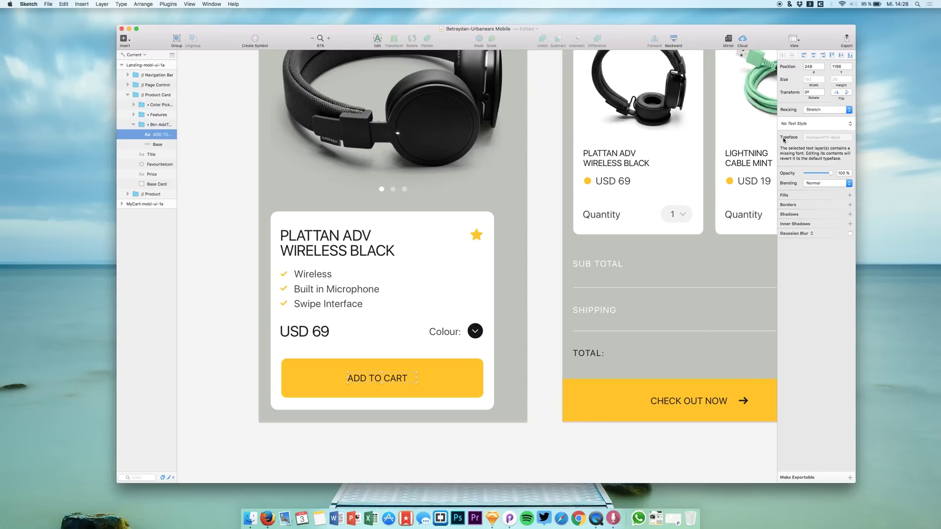
pyautogui.click(824, 109)
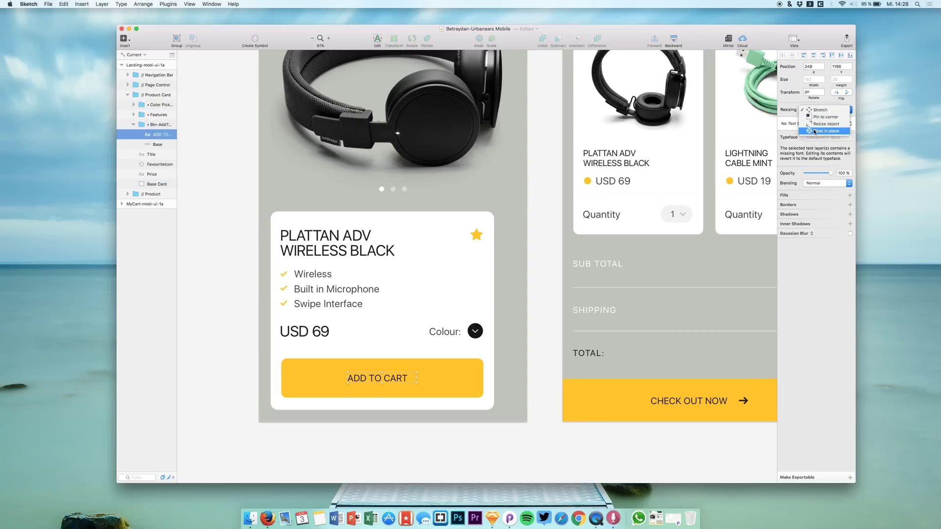
pyautogui.click(824, 135)
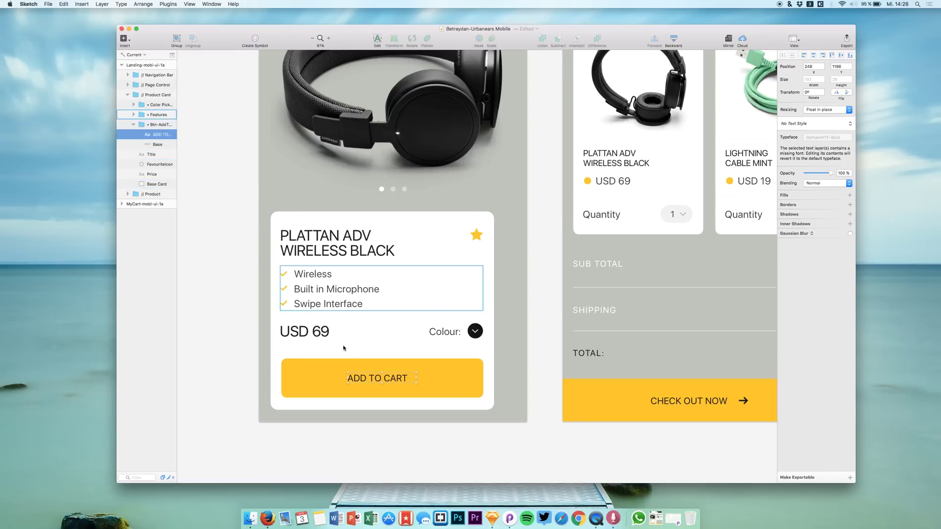
pyautogui.click(322, 333)
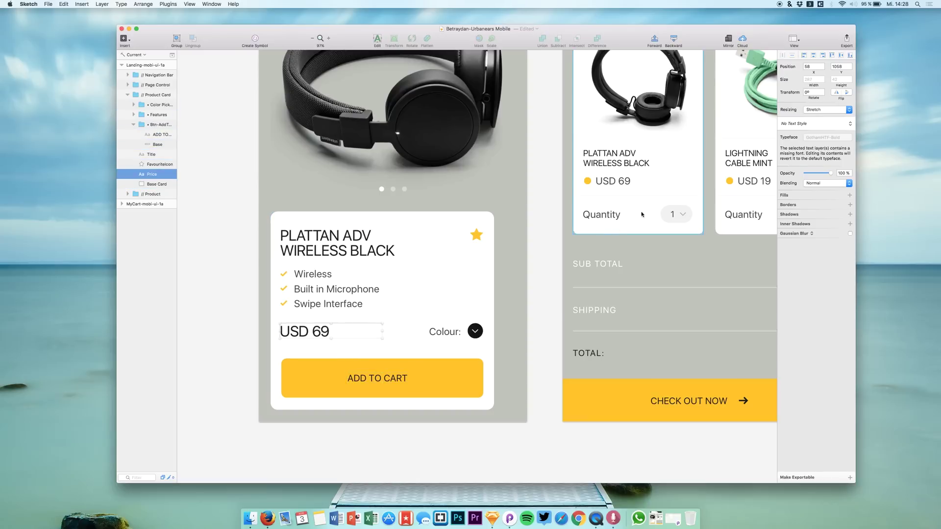
# Pin the USD 69 price and the features list to their corners.
pyautogui.click(824, 111)
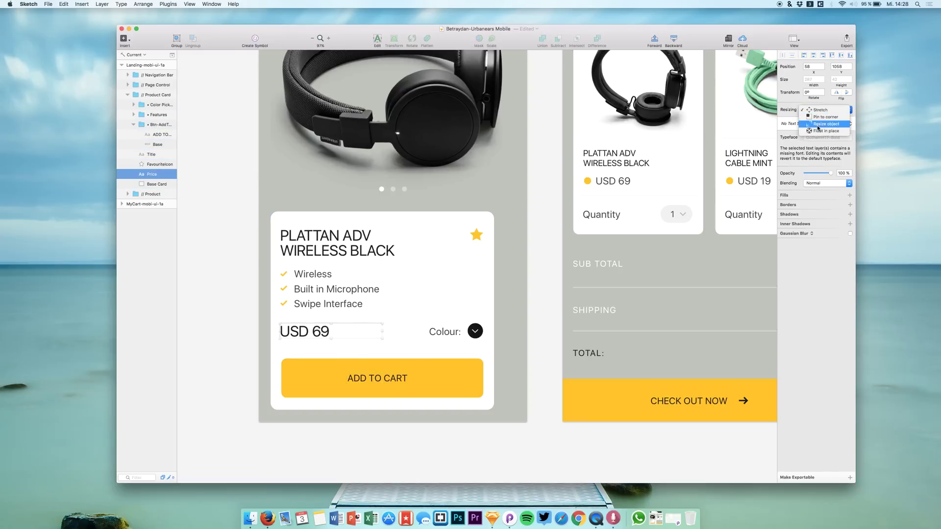
pyautogui.click(825, 117)
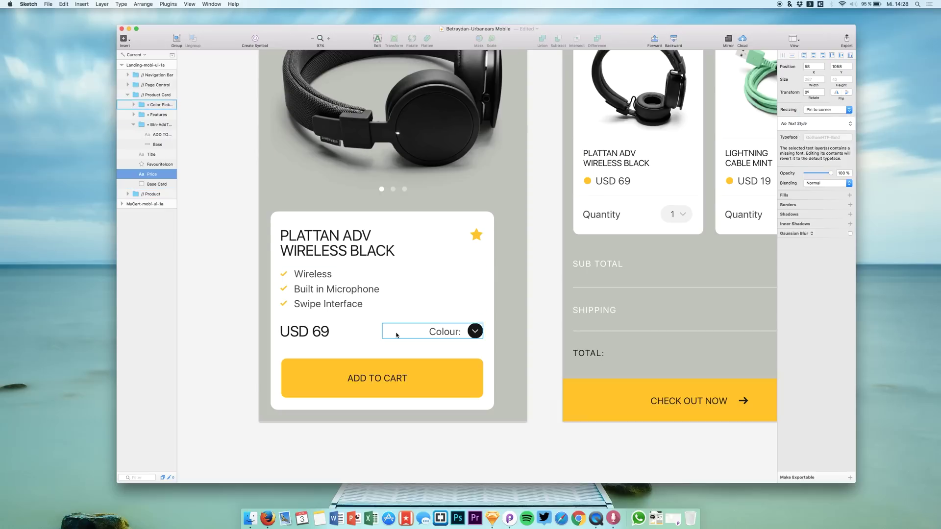
pyautogui.click(339, 296)
pyautogui.click(816, 109)
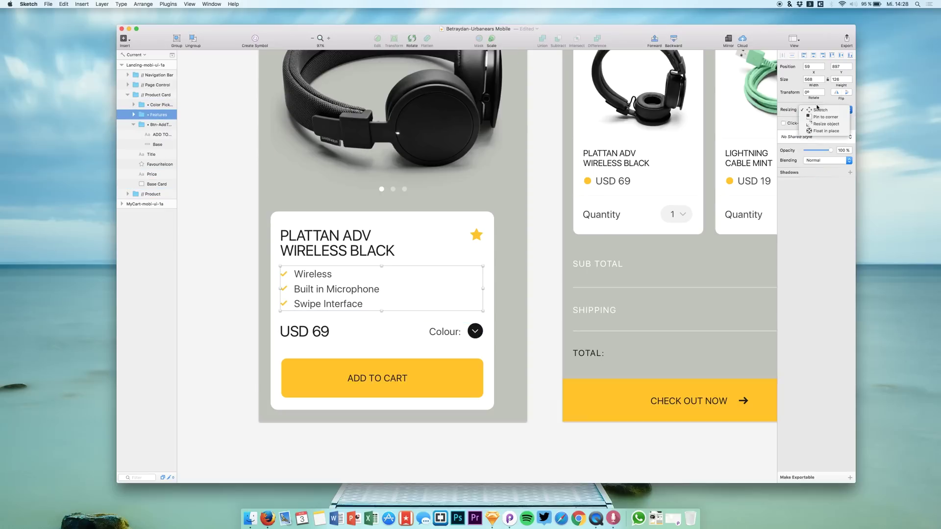
pyautogui.click(136, 116)
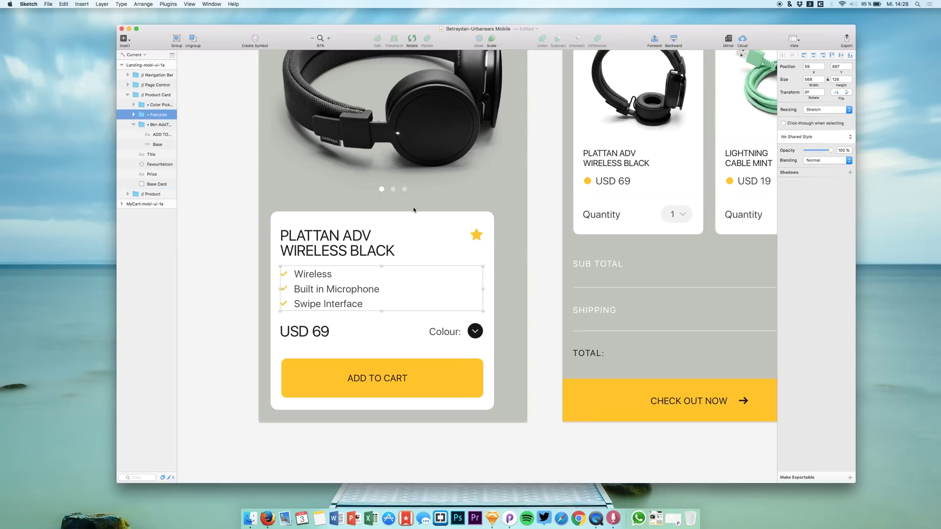
pyautogui.click(823, 110)
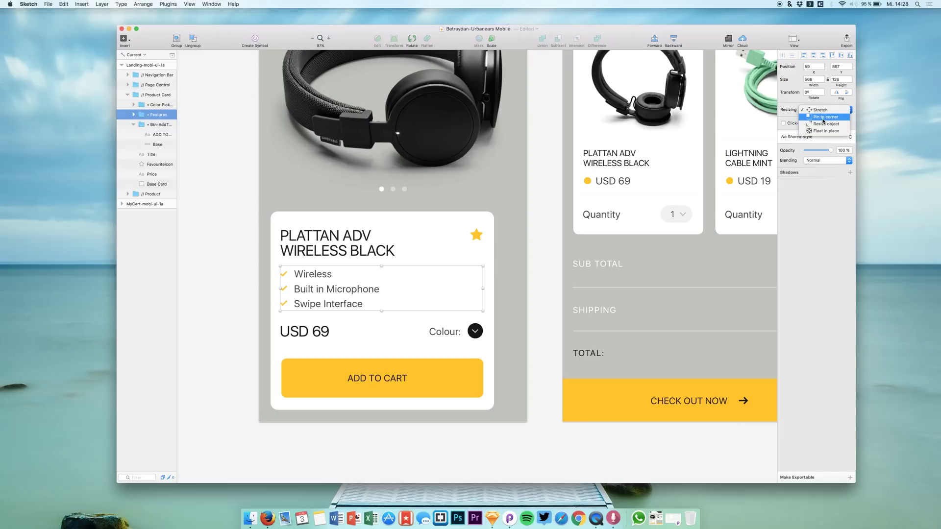
pyautogui.click(823, 117)
# Pin the product title and the star icon to their corners.
pyautogui.click(324, 255)
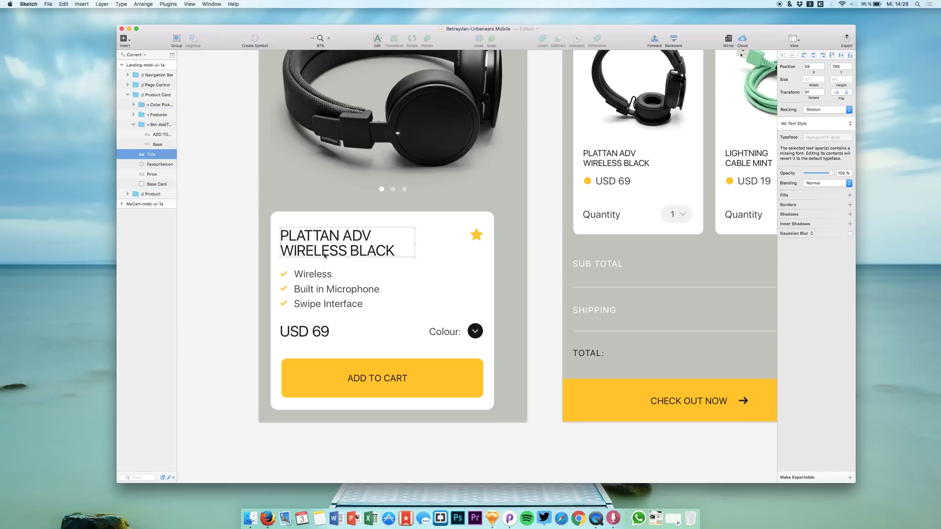
pyautogui.click(813, 110)
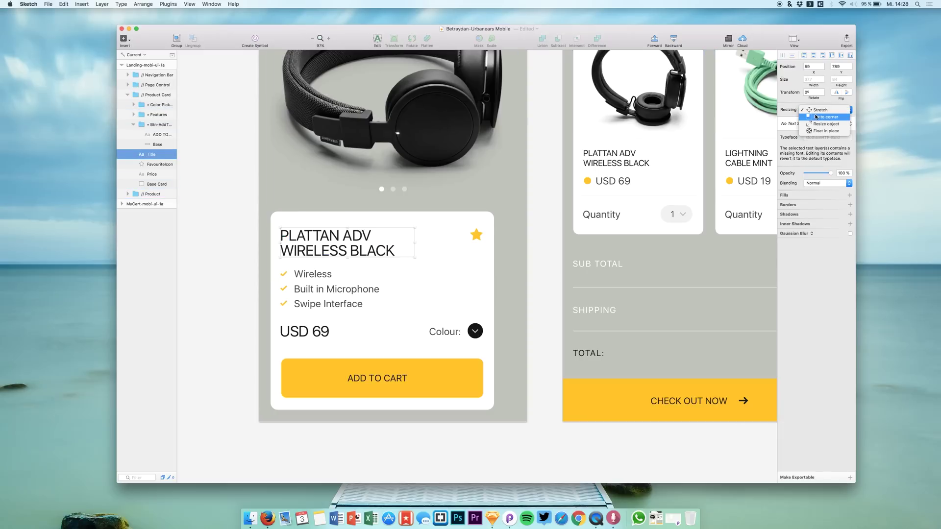
pyautogui.click(818, 117)
pyautogui.click(476, 228)
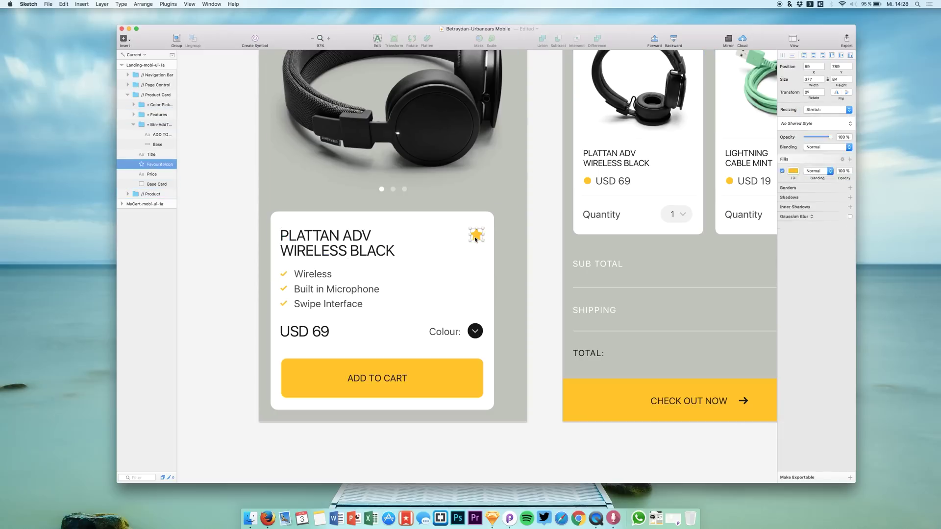
pyautogui.click(825, 111)
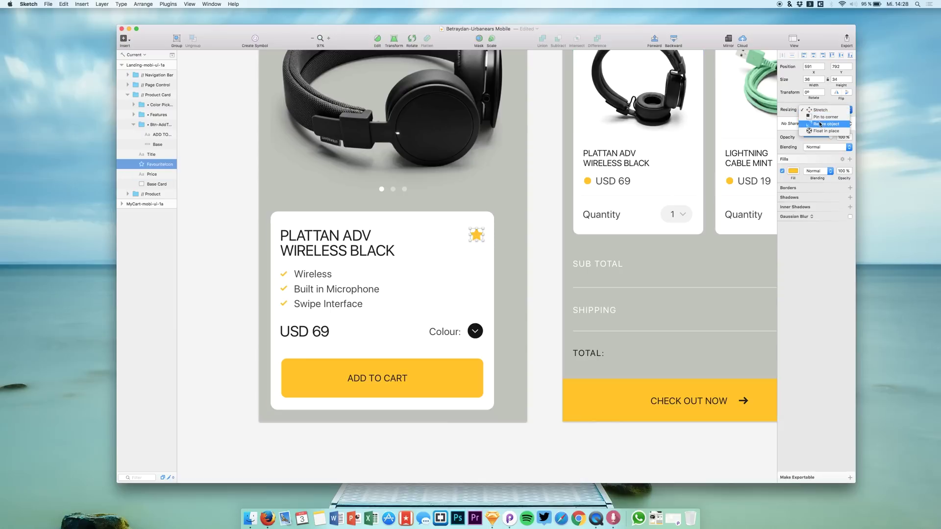
pyautogui.click(823, 118)
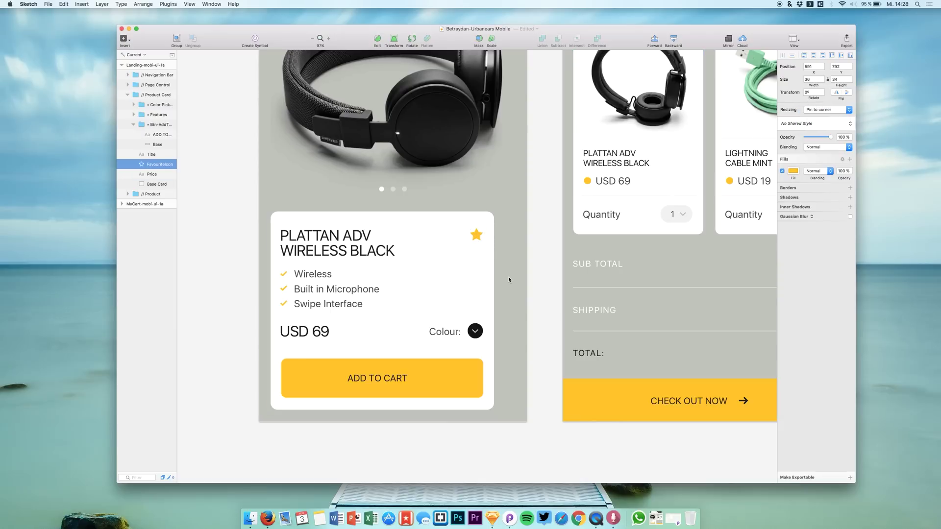
# Pin the colour picker group to its corner, then select the whole Product Card.
pyautogui.click(471, 325)
pyautogui.click(816, 110)
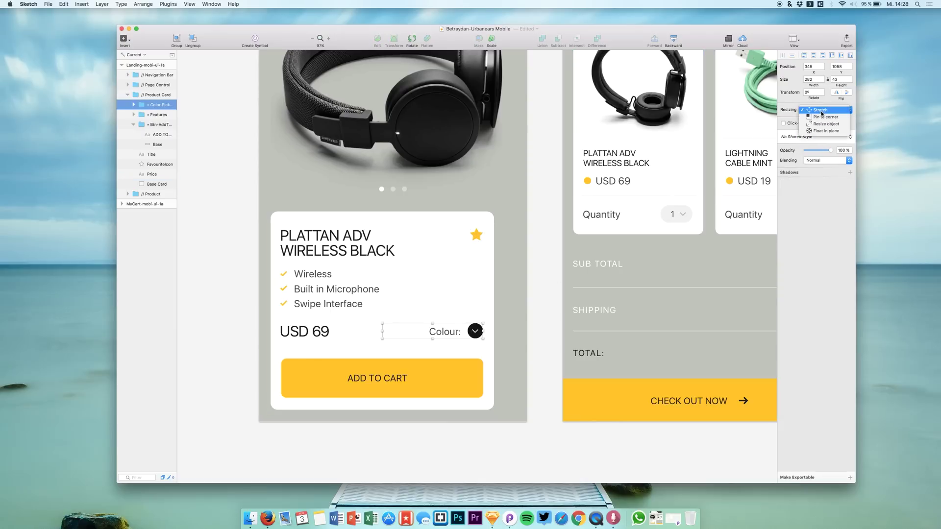
pyautogui.click(819, 118)
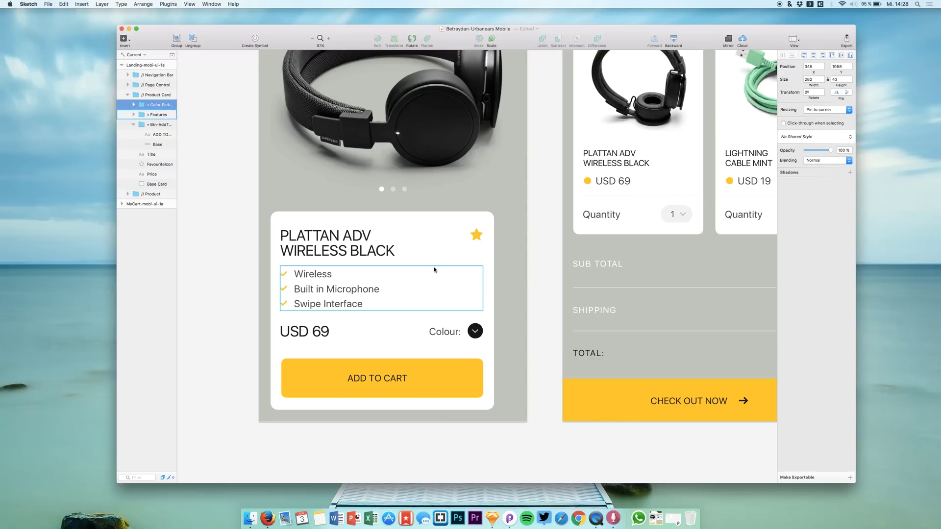
pyautogui.click(148, 95)
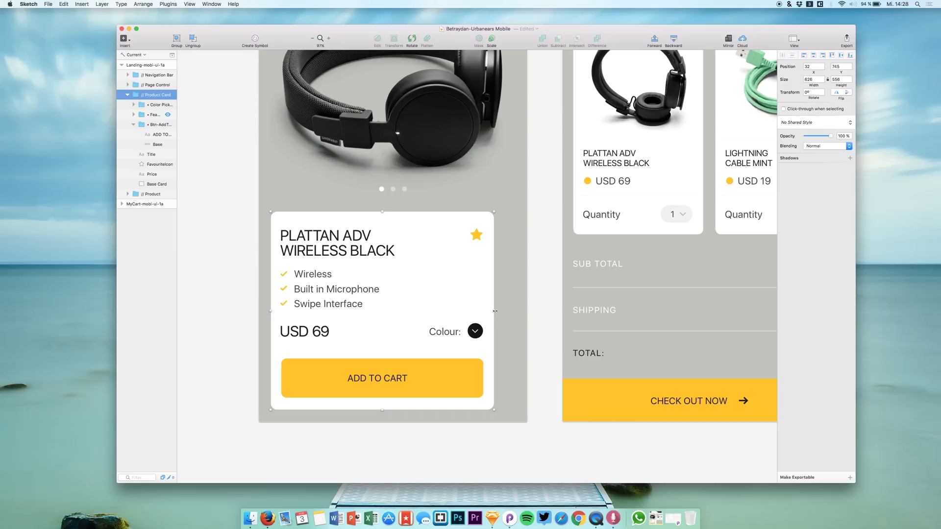
# Widen the product card to 690, nudge it left, and fit both artboards in view.
pyautogui.moveTo(495, 311); pyautogui.dragTo(513, 314)
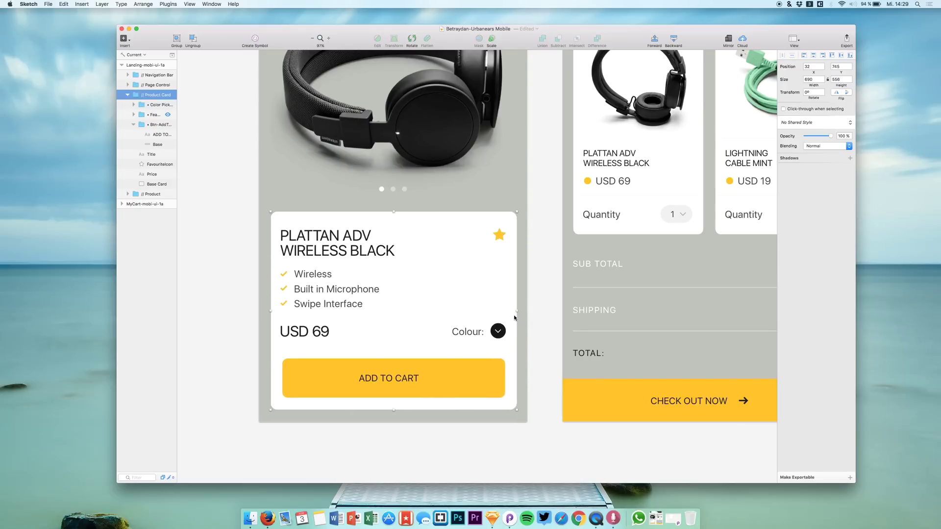
pyautogui.press('Left')
pyautogui.press('Left')
pyautogui.press('Left')
pyautogui.press('Left')
pyautogui.press('super+1')
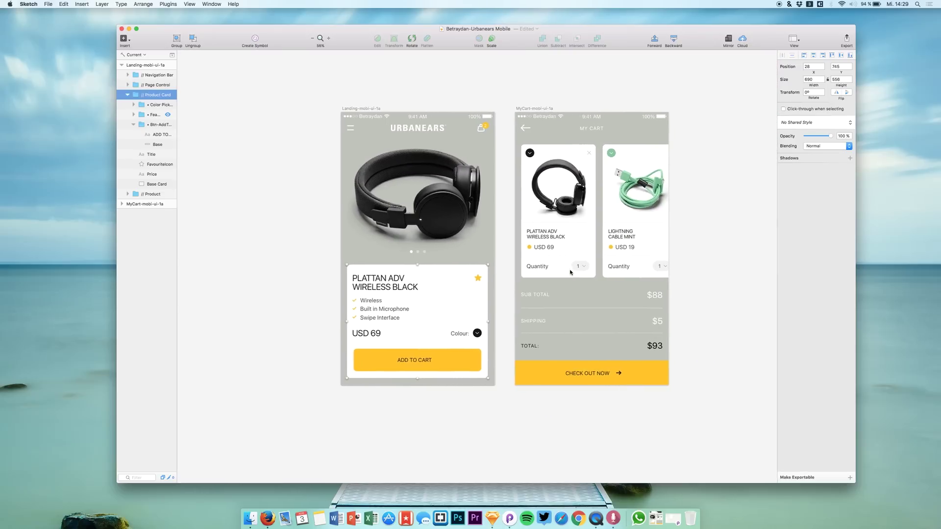
pyautogui.click(678, 310)
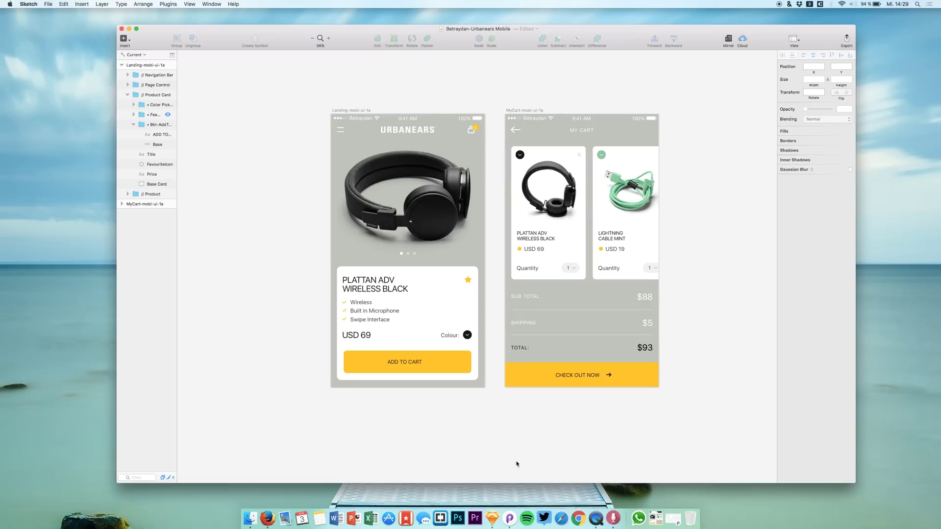
# Launch Principle and import both artboards from the Sketch file.
pyautogui.click(509, 518)
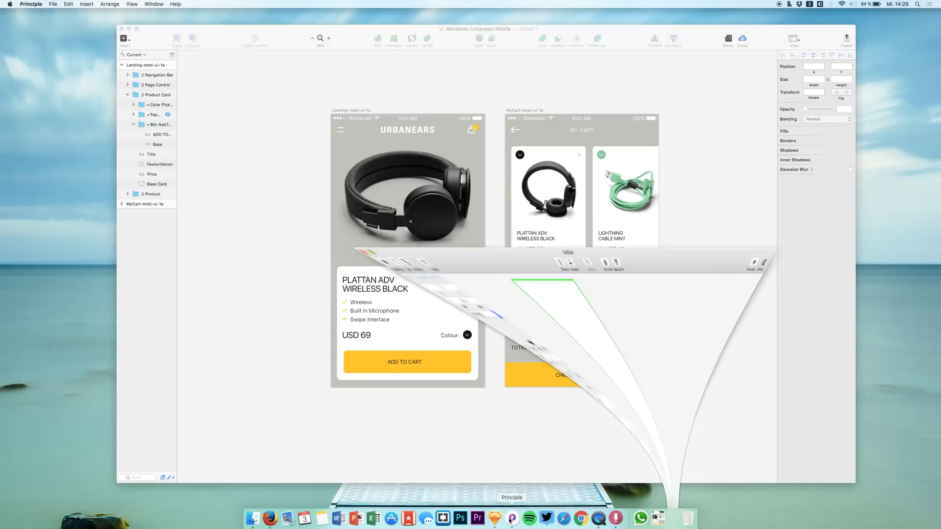
pyautogui.click(129, 29)
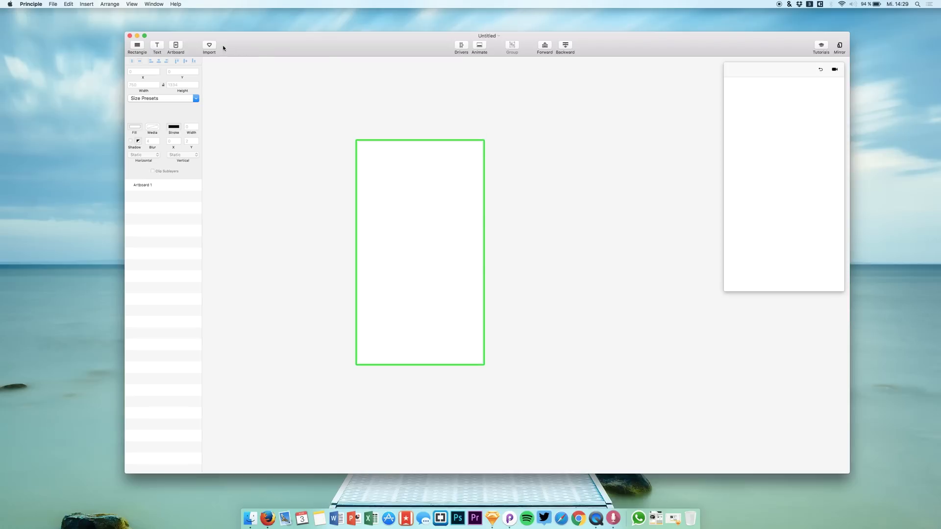
pyautogui.click(209, 45)
pyautogui.click(540, 73)
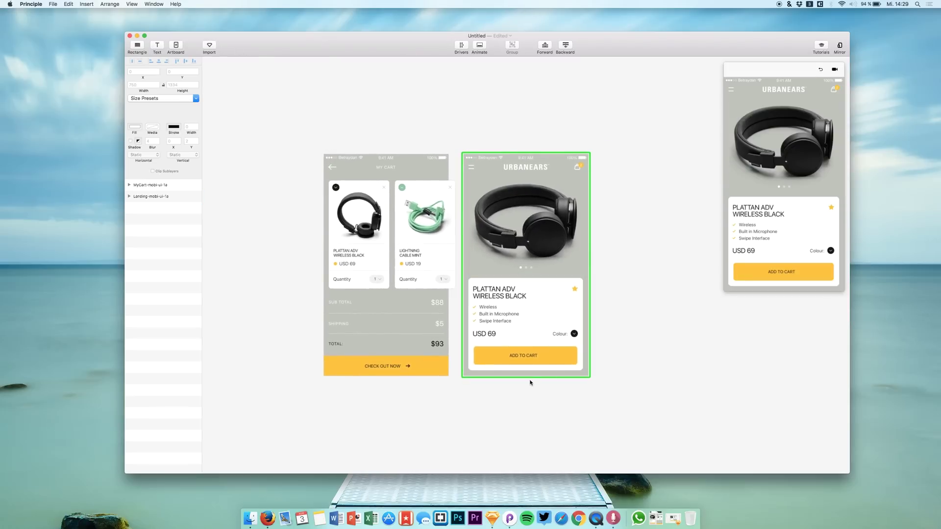
pyautogui.hscroll(3, 529, 381)
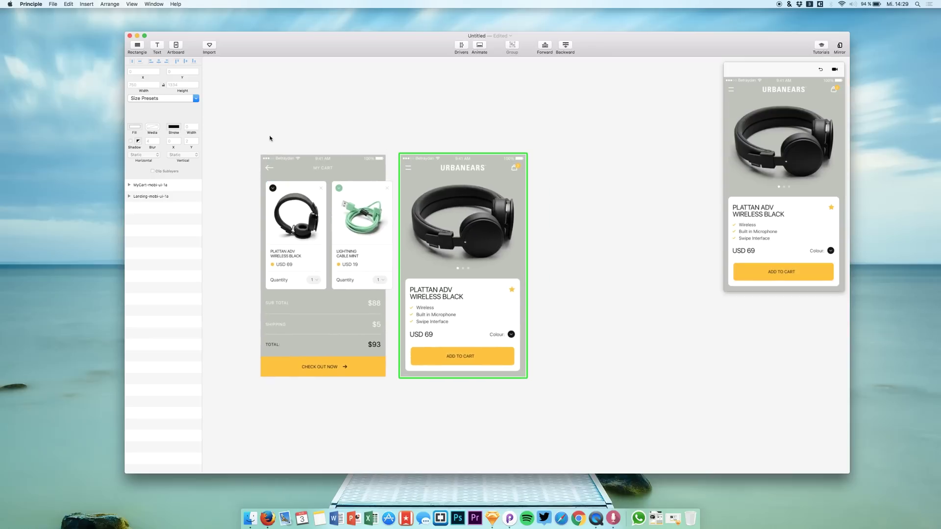
# Reorder the Layers panel so the Landing artboard sits ahead of MyCart.
pyautogui.moveTo(282, 125); pyautogui.dragTo(324, 432)
pyautogui.click(129, 185)
pyautogui.click(131, 186)
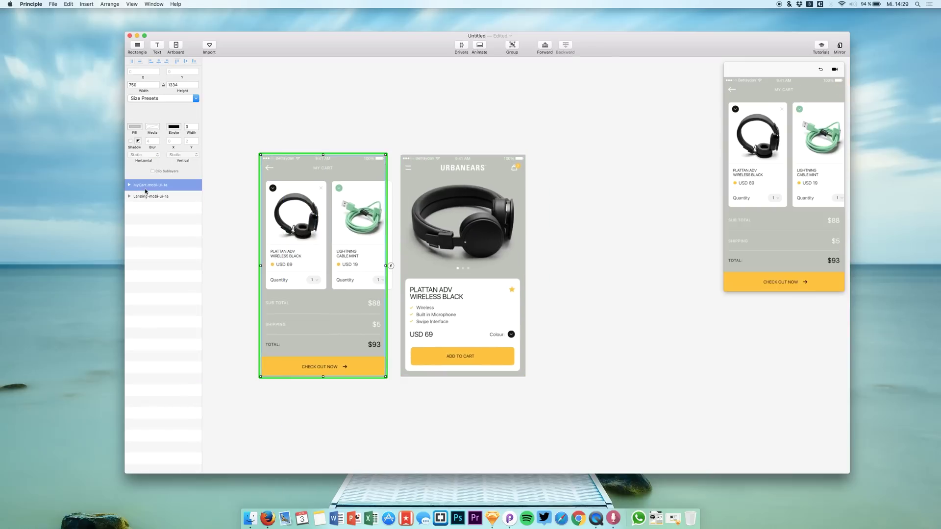
pyautogui.moveTo(149, 196); pyautogui.dragTo(137, 176)
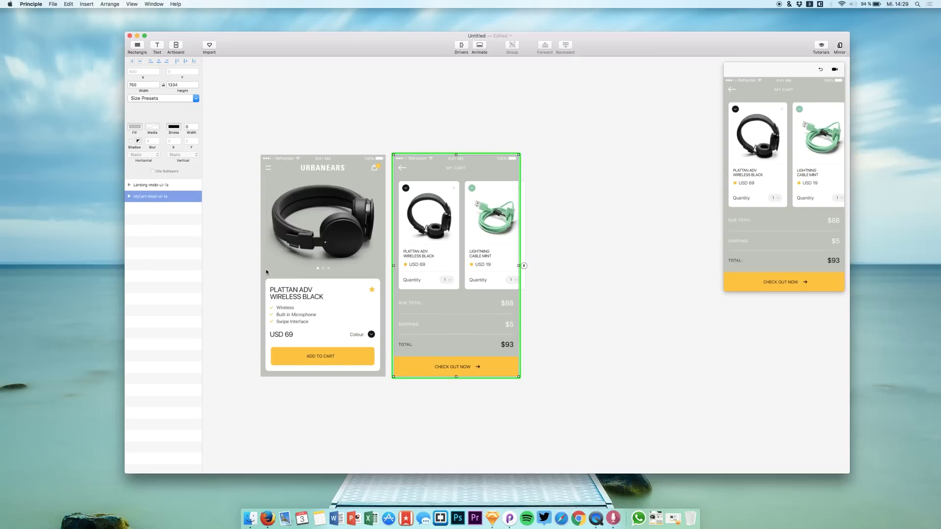
pyautogui.hscroll(-10, 306, 264)
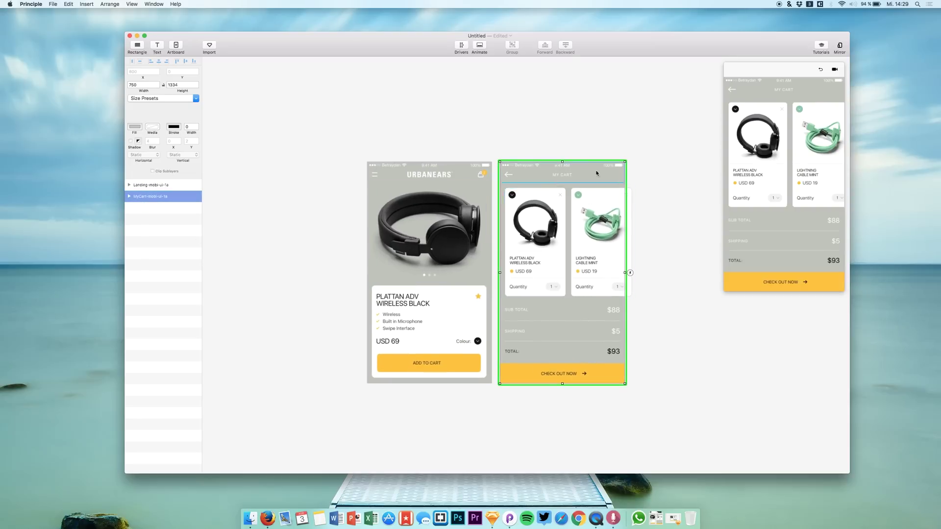
pyautogui.scroll(-2, 451, 243)
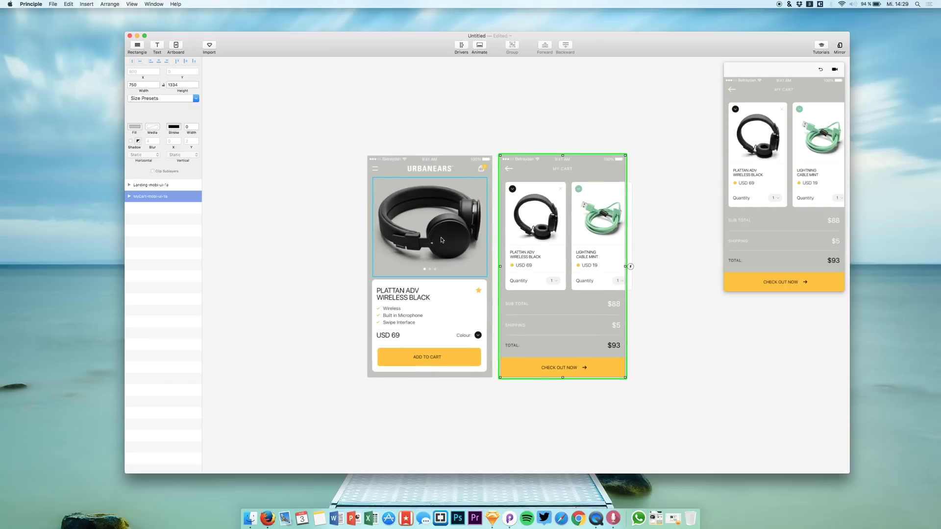
# Link the Btn-AddToCart group's Tap event to the MyCart artboard.
pyautogui.doubleClick(396, 357)
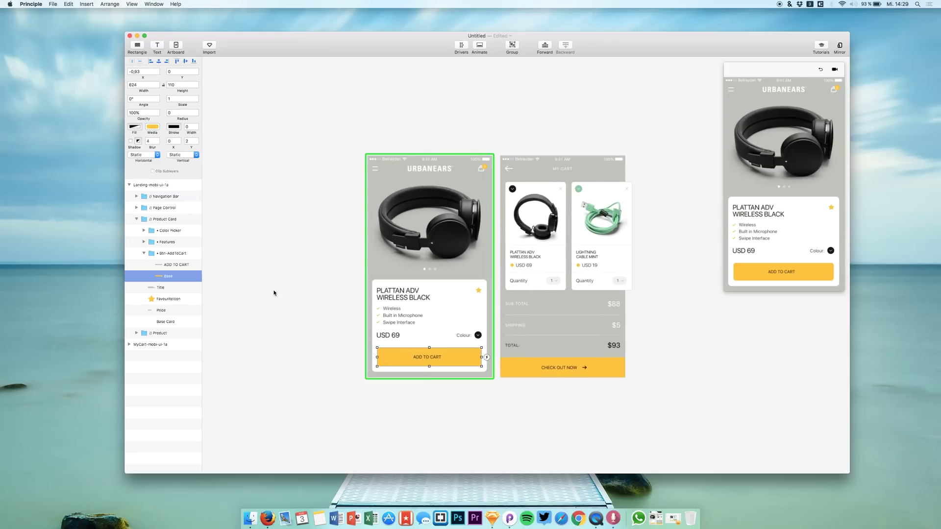
pyautogui.click(158, 254)
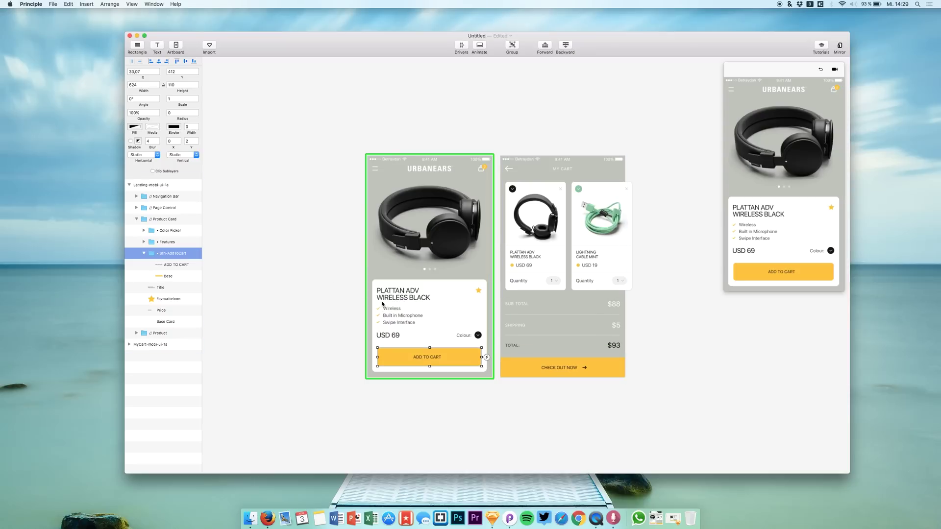
pyautogui.click(487, 357)
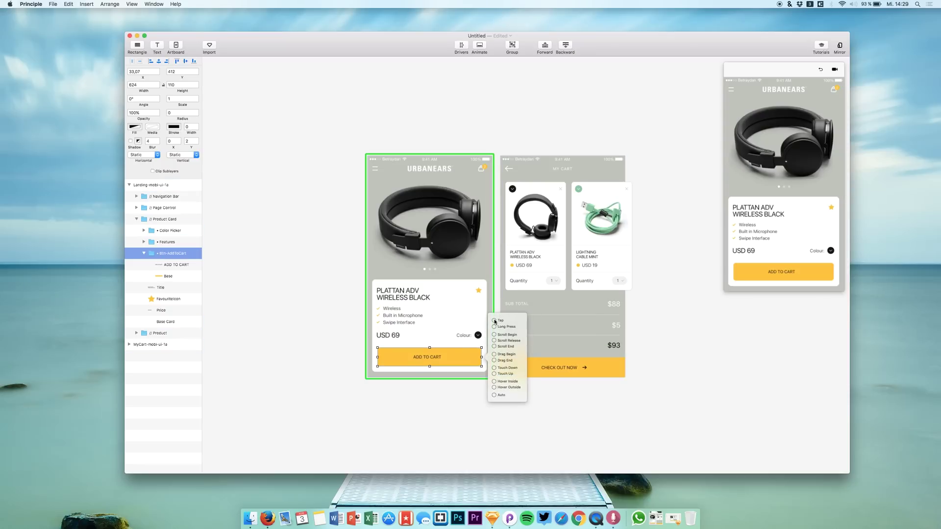
pyautogui.moveTo(495, 321); pyautogui.dragTo(559, 230)
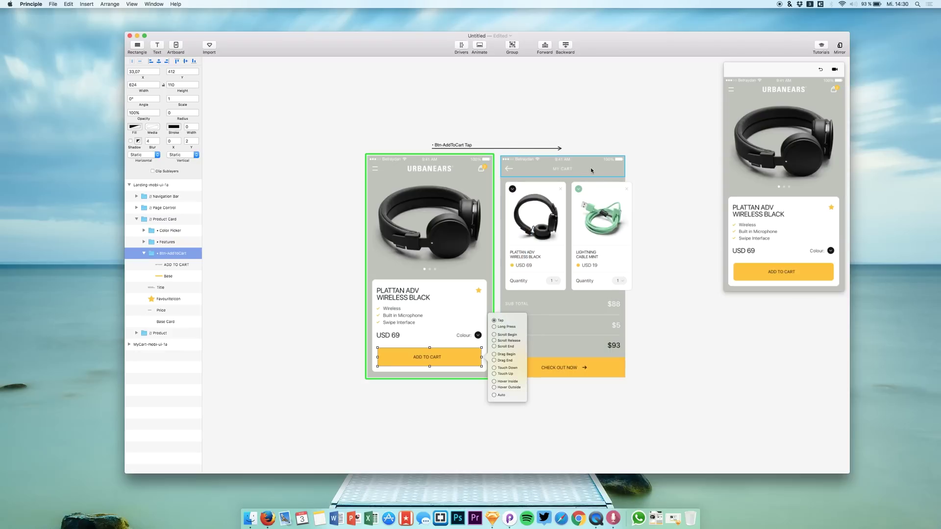
pyautogui.click(645, 171)
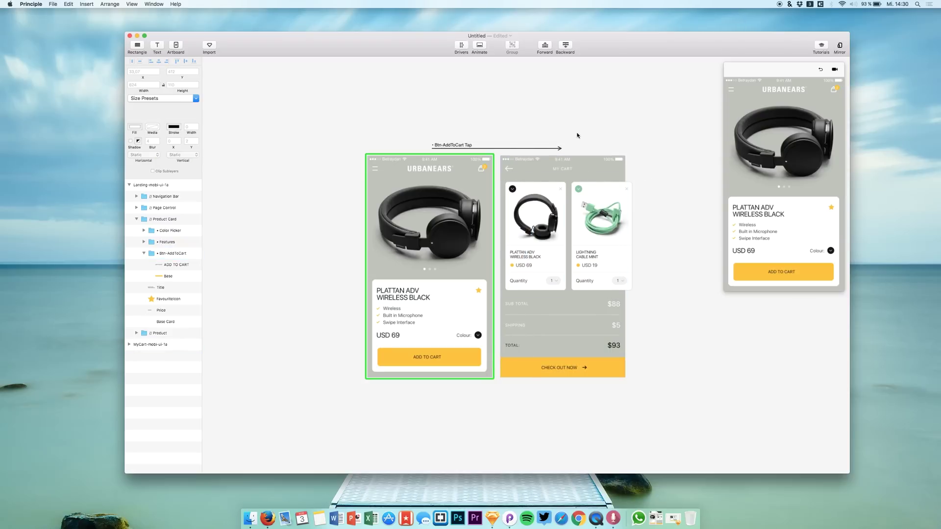
# Reset the preview and tap ADD TO CART repeatedly to test the transition to My Cart.
pyautogui.click(821, 70)
pyautogui.click(787, 272)
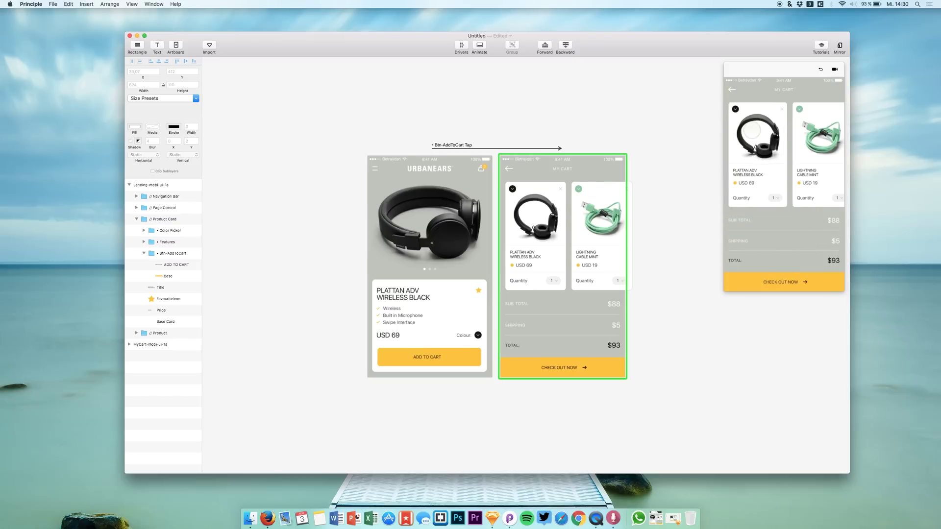
pyautogui.click(716, 294)
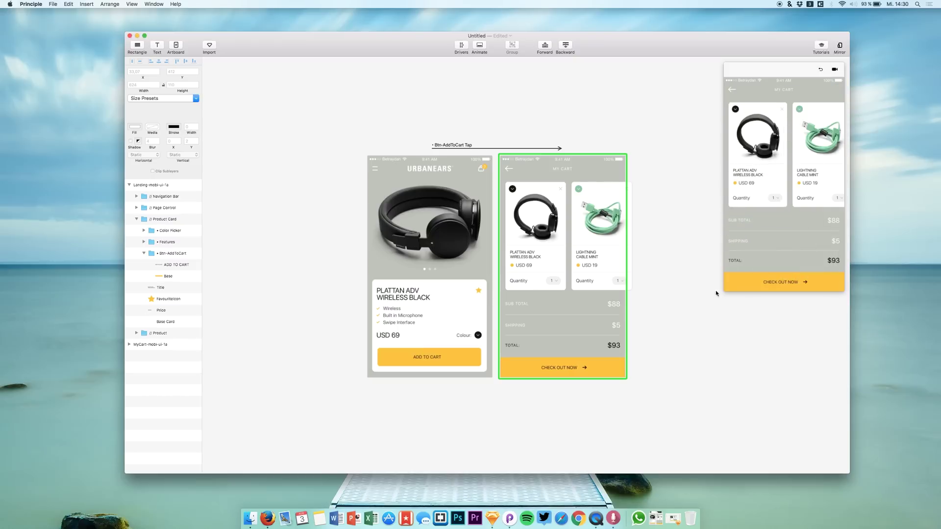
pyautogui.click(820, 70)
pyautogui.click(767, 270)
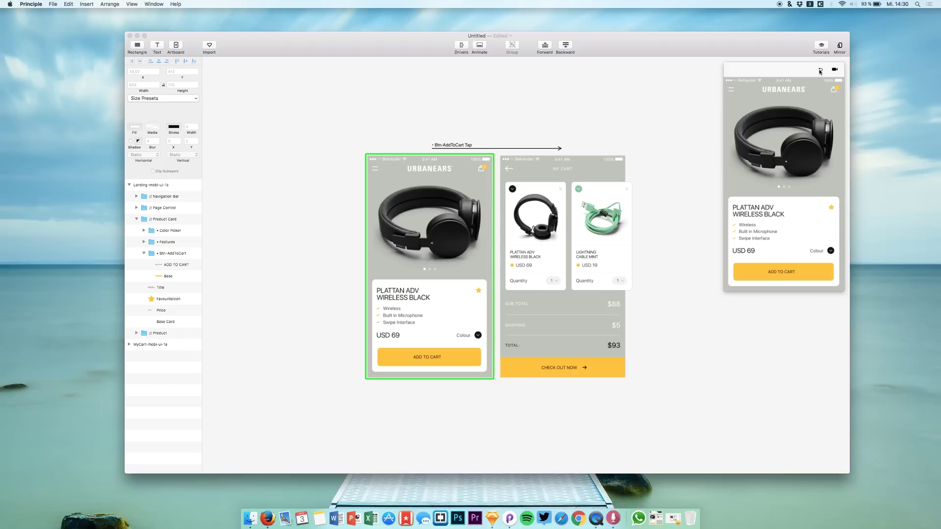
pyautogui.click(783, 272)
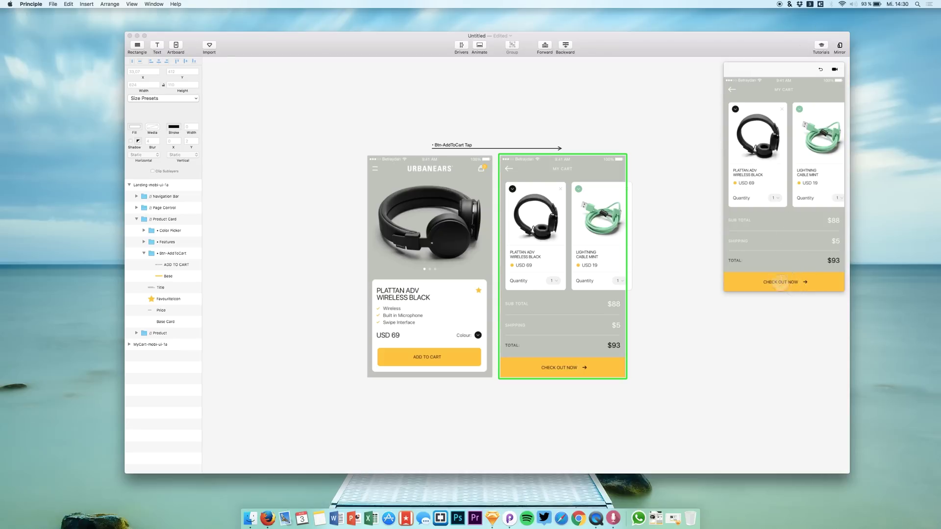
pyautogui.click(820, 70)
pyautogui.click(782, 270)
# Rename the checkout button's arrow layers to arrow1 and arrow2, then replay the preview.
pyautogui.doubleClick(585, 368)
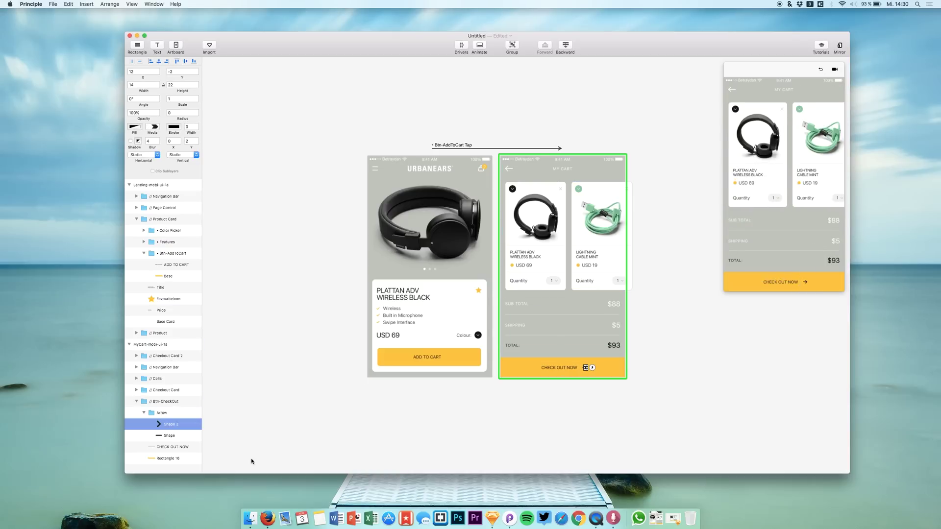
pyautogui.doubleClick(165, 426)
pyautogui.press('Tab')
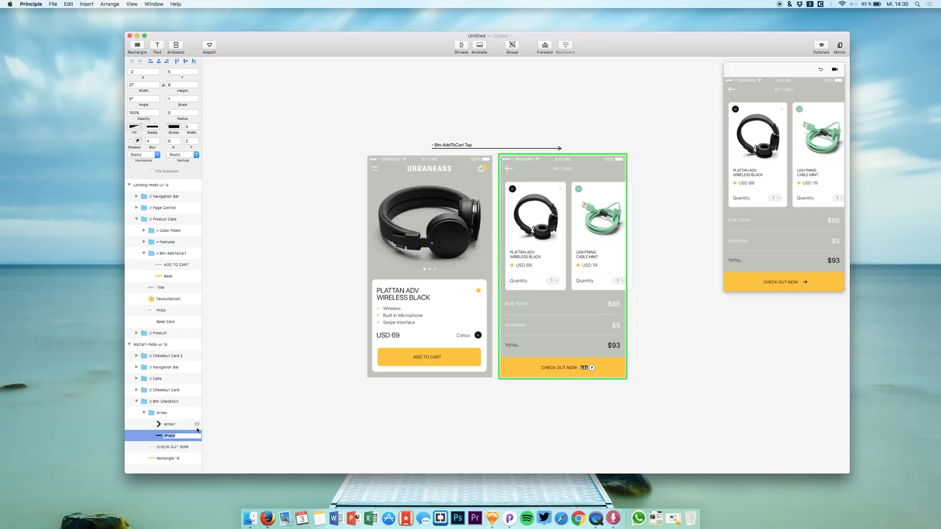
pyautogui.press('Return')
pyautogui.click(820, 69)
pyautogui.click(782, 269)
pyautogui.click(793, 42)
# Rename the Checkout Card's Base Card layer to Base Card2 and replay the preview.
pyautogui.click(549, 249)
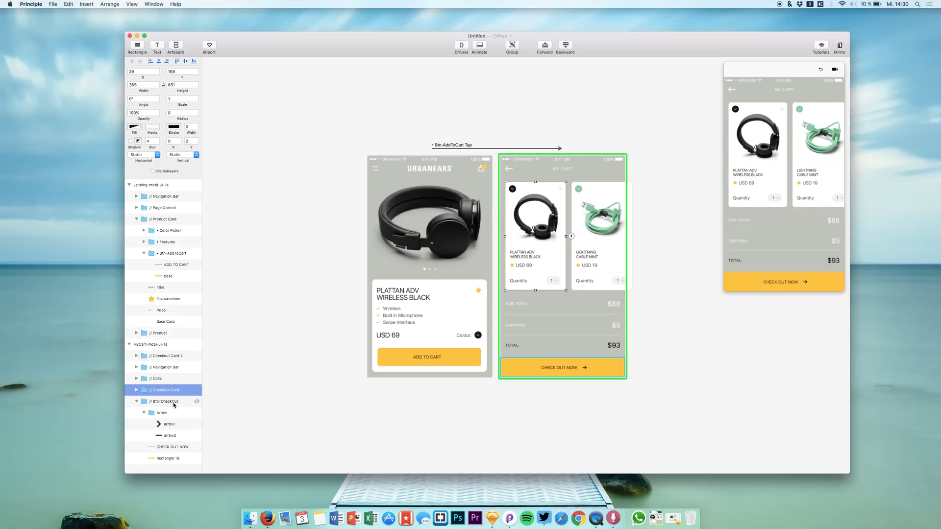
pyautogui.click(136, 390)
pyautogui.scroll(-1, 152, 421)
pyautogui.click(164, 458)
pyautogui.doubleClick(168, 458)
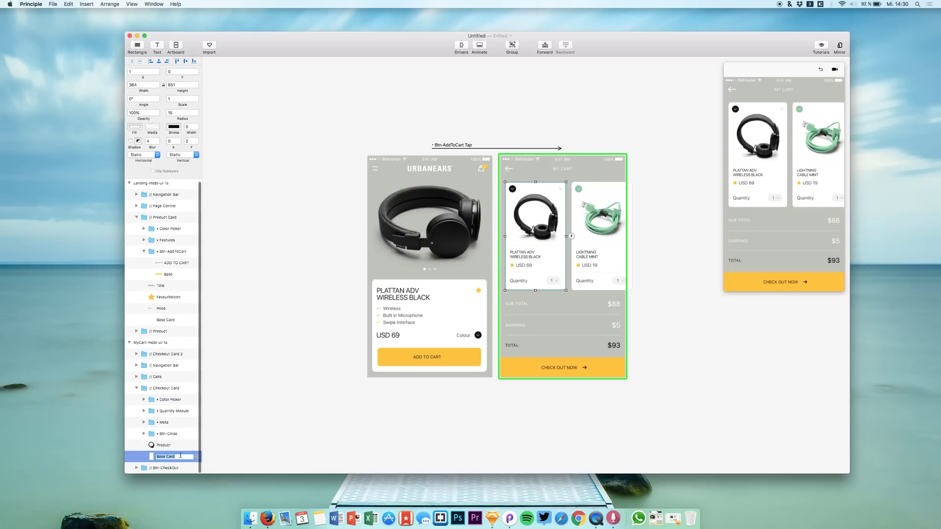
pyautogui.write('2')
pyautogui.press('Return')
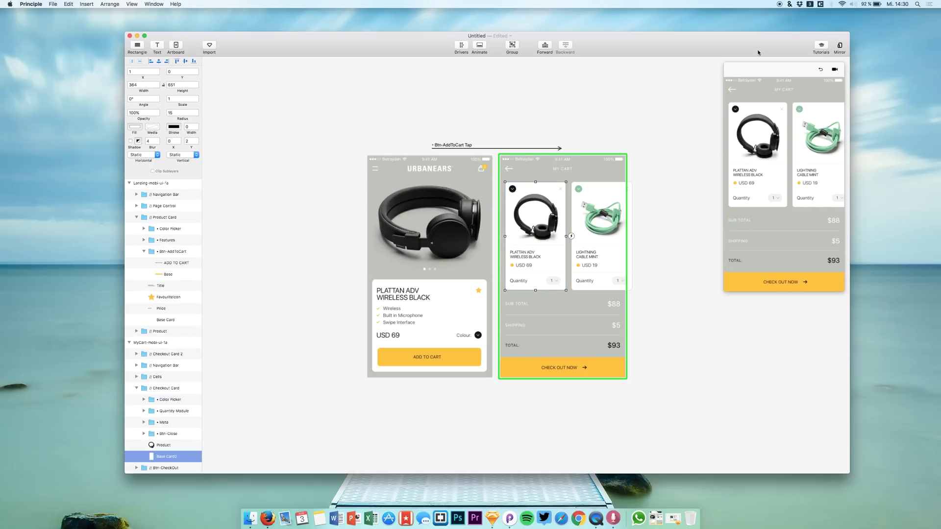
pyautogui.click(819, 69)
pyautogui.click(805, 268)
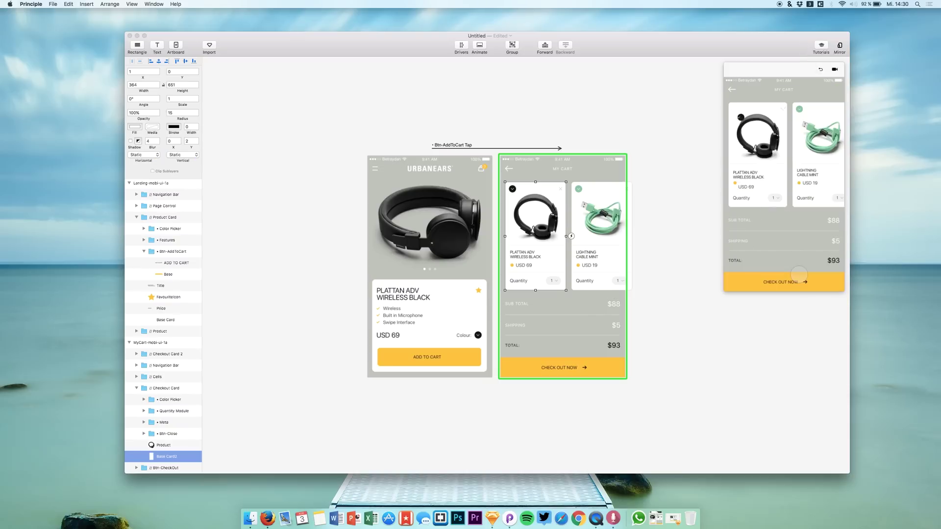
# Rename the Color Picker's Oval 2 layer to Oval 21 and replay the preview.
pyautogui.click(158, 401)
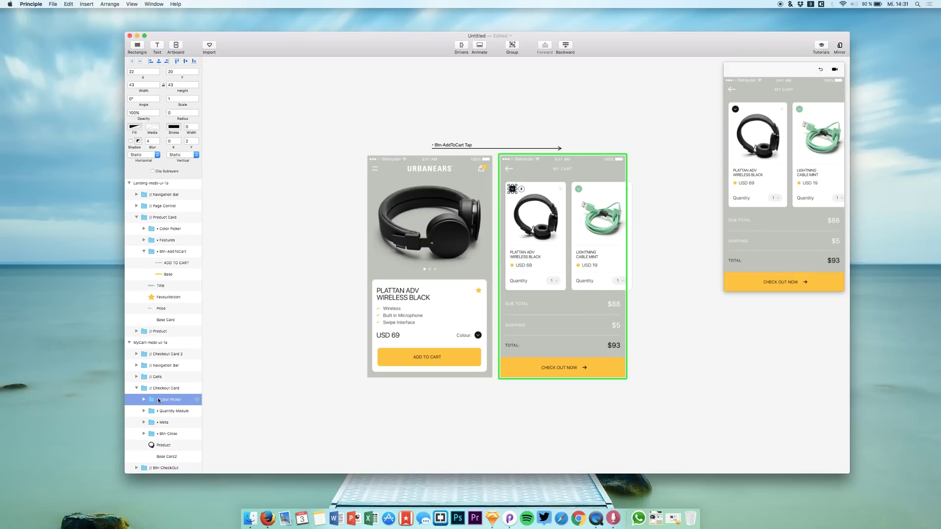
pyautogui.click(144, 399)
pyautogui.click(168, 411)
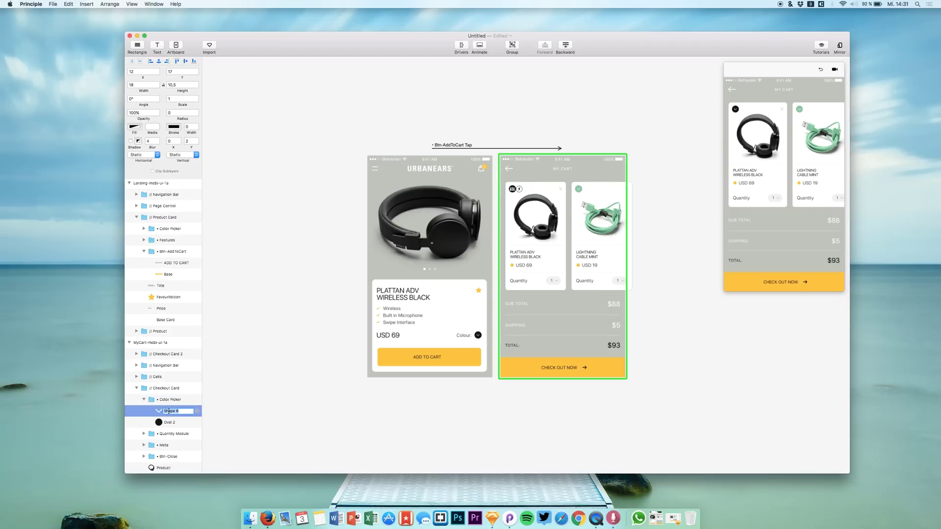
pyautogui.click(172, 422)
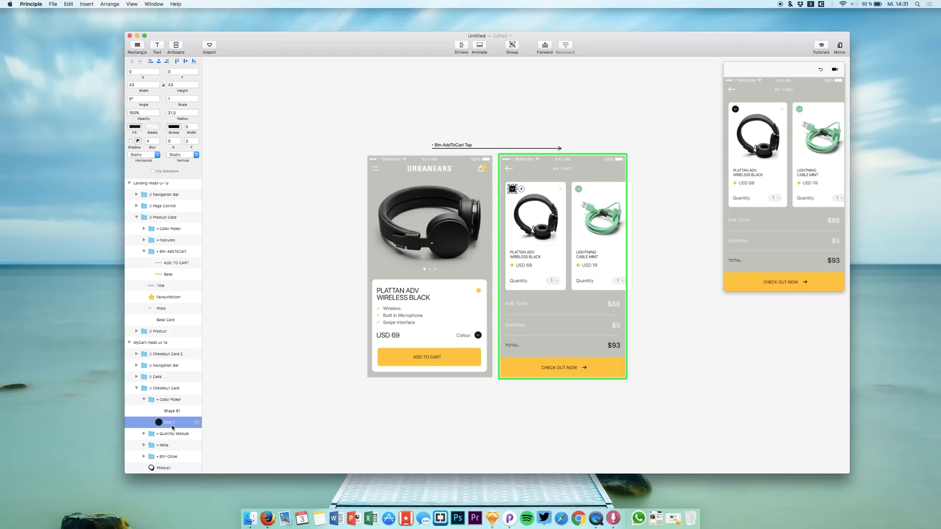
pyautogui.doubleClick(172, 427)
pyautogui.press('Return')
pyautogui.click(820, 69)
pyautogui.click(770, 274)
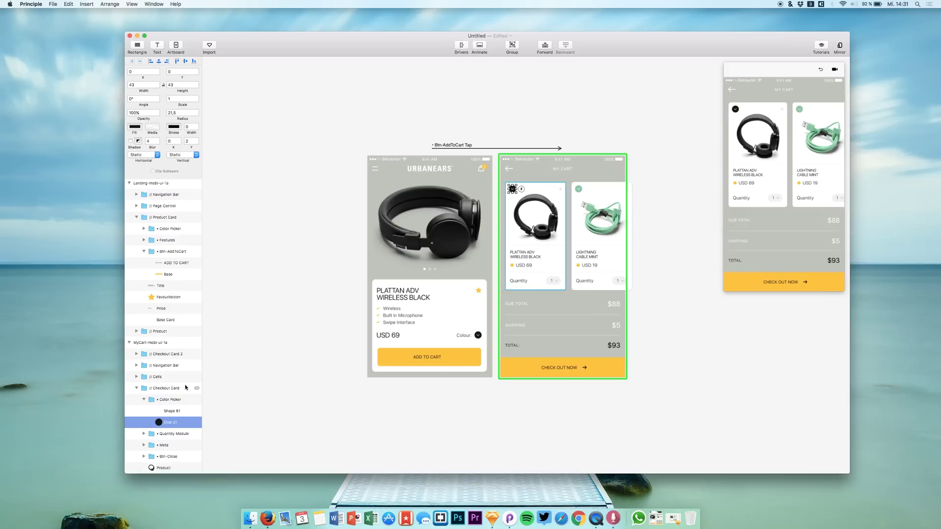
# Rename the Color Picker group to Color Picker1 and replay the transition twice.
pyautogui.doubleClick(169, 399)
pyautogui.write('1')
pyautogui.press('Return')
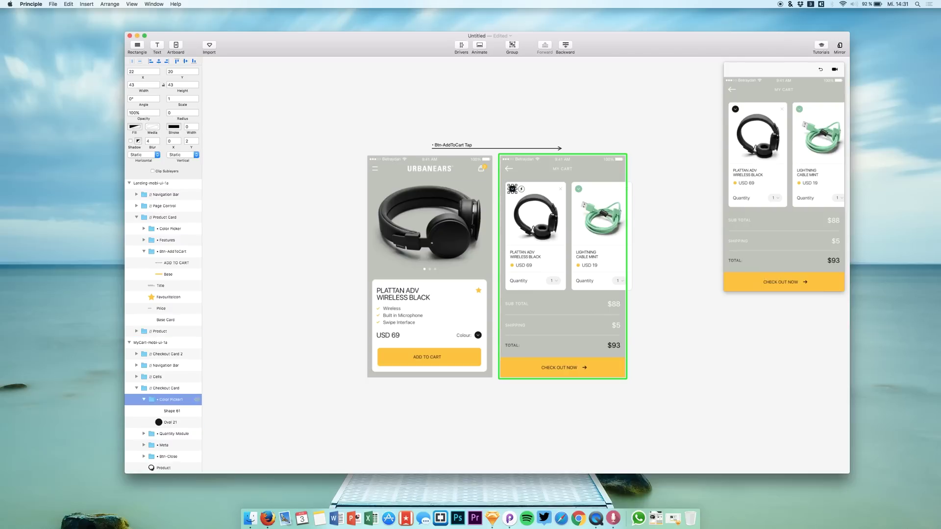
pyautogui.click(820, 69)
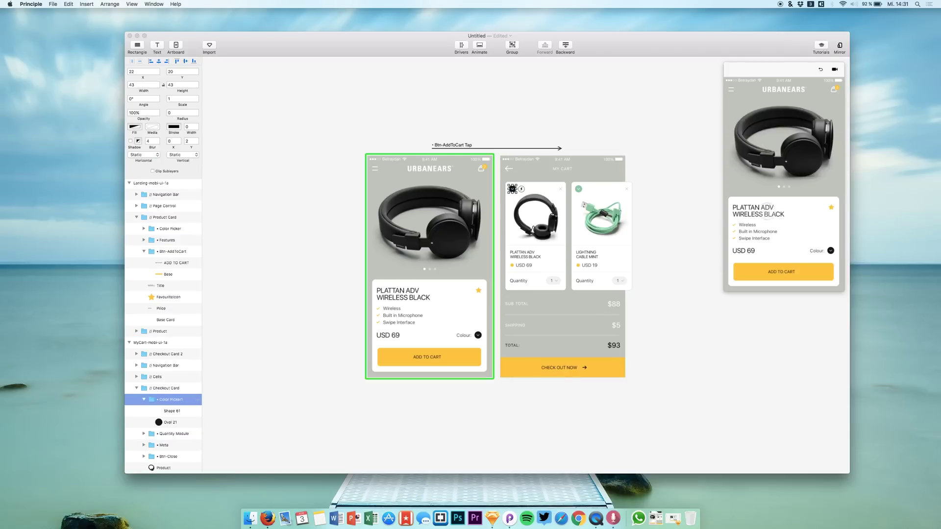
pyautogui.click(786, 277)
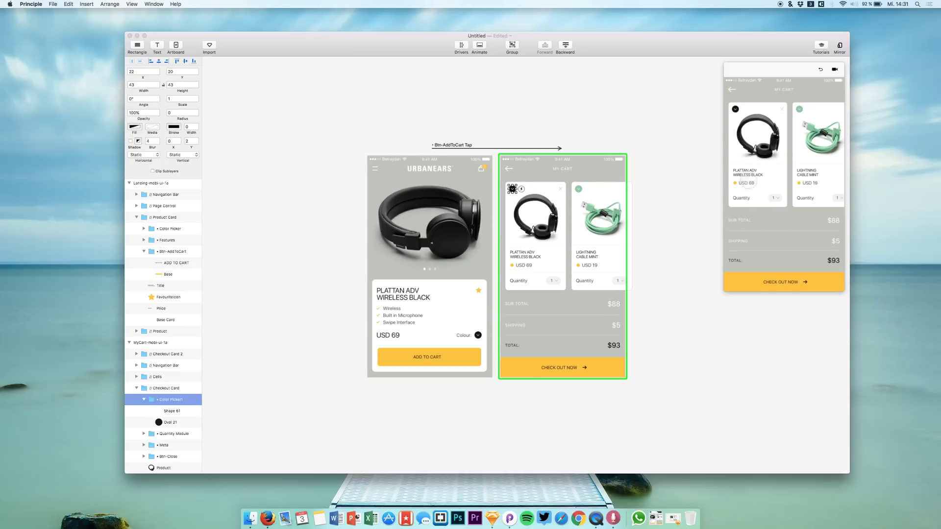
pyautogui.click(820, 69)
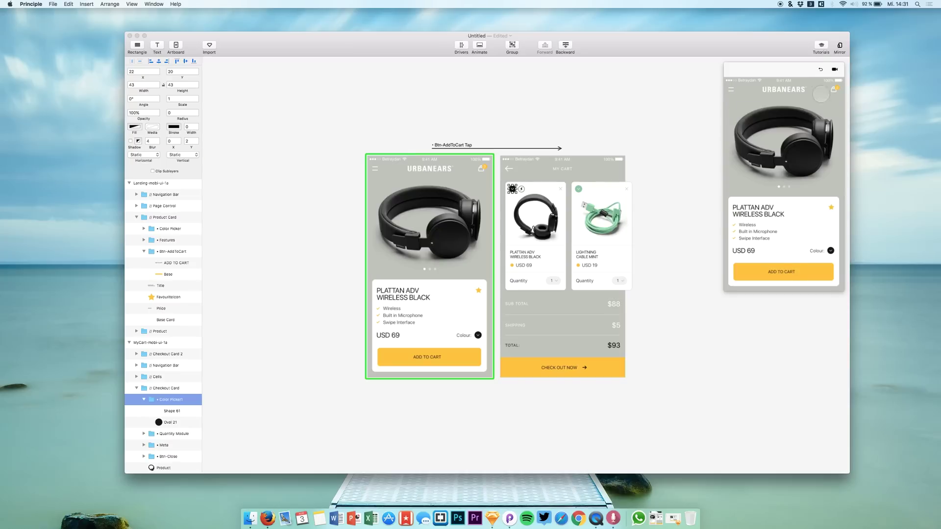
pyautogui.click(788, 271)
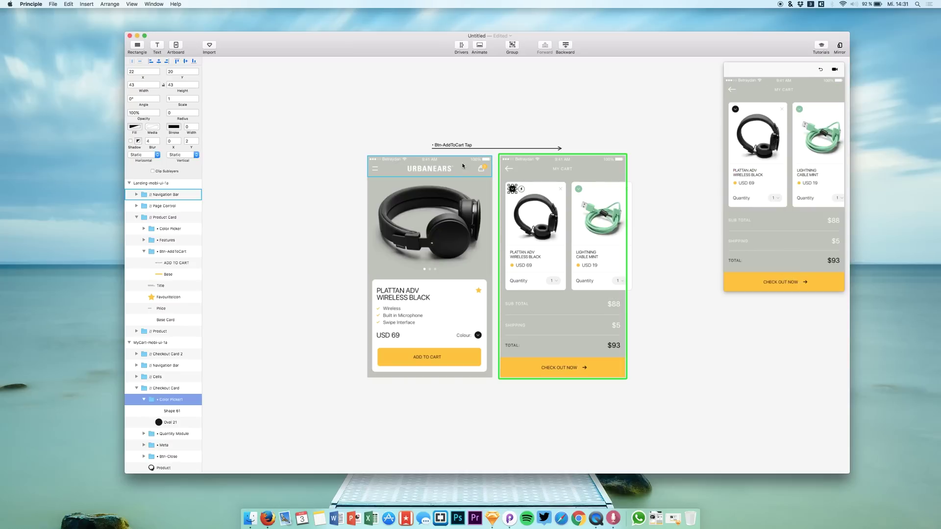
pyautogui.click(214, 332)
# Check the Btn-Close group's Shape 41 and Shape 31 layers, then collapse the group.
pyautogui.scroll(-3, 136, 437)
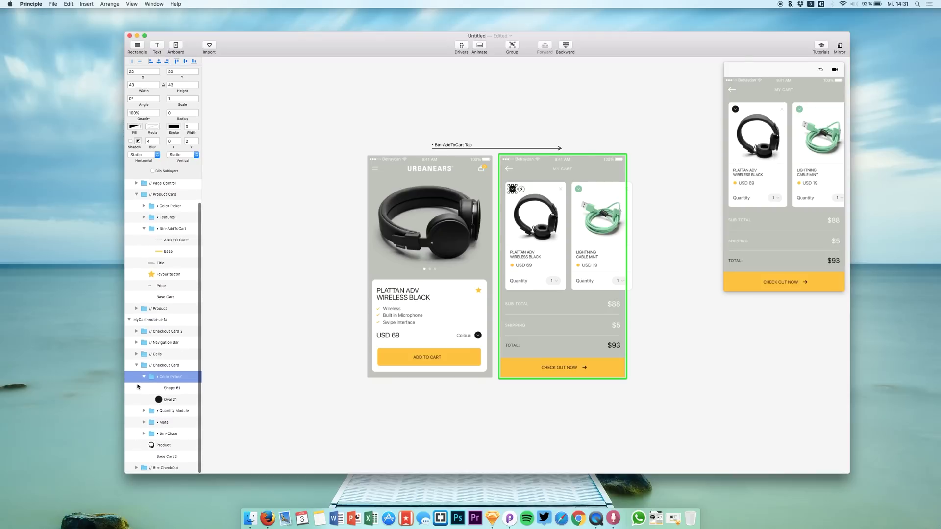
pyautogui.scroll(-2, 144, 435)
pyautogui.click(144, 411)
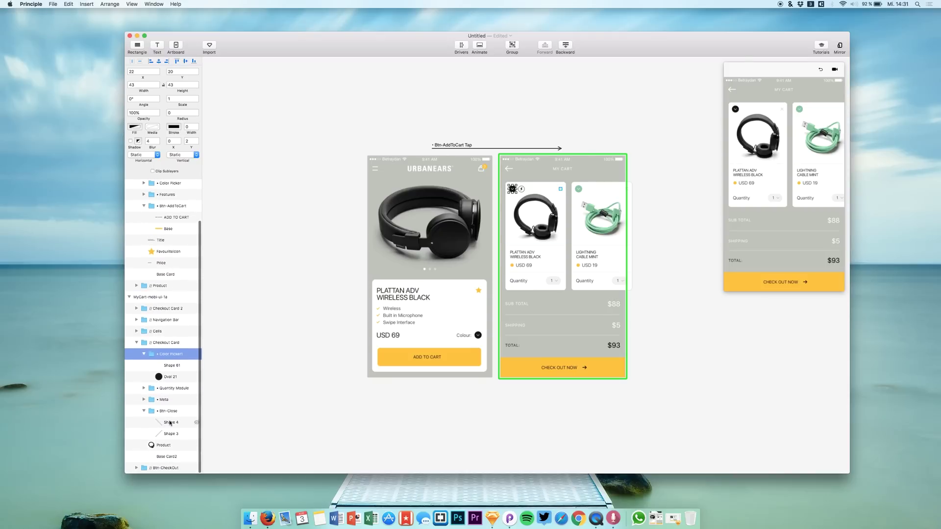
pyautogui.click(169, 422)
pyautogui.click(178, 432)
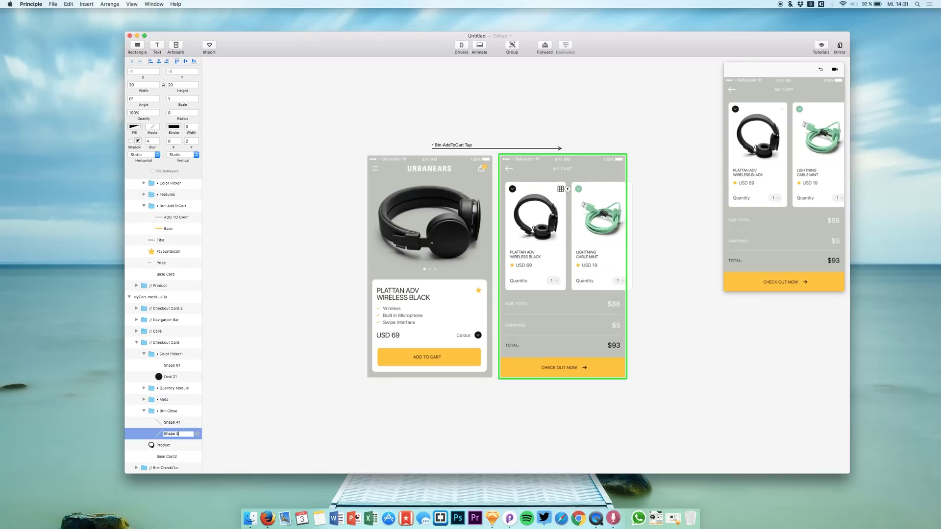
pyautogui.click(143, 410)
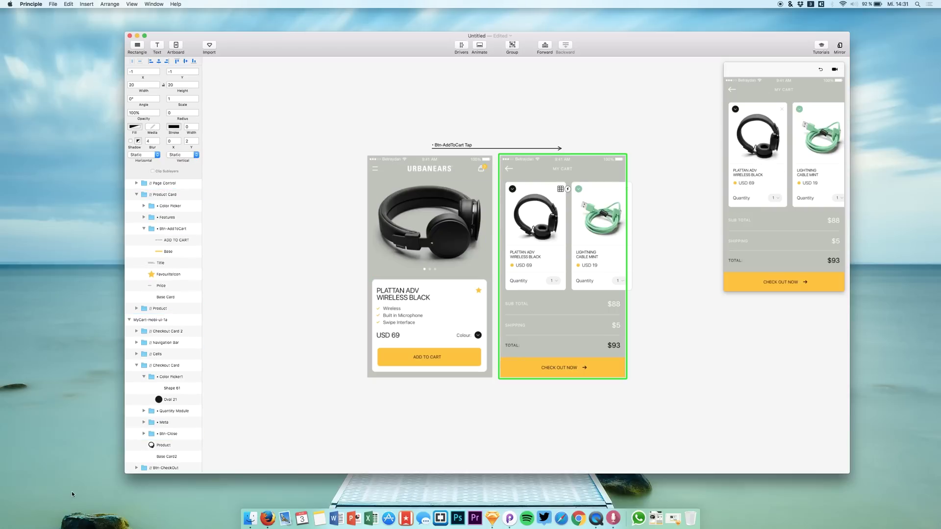
# Rename the Meta group's Title layer to Title1 and replay the preview.
pyautogui.click(144, 422)
pyautogui.click(520, 256)
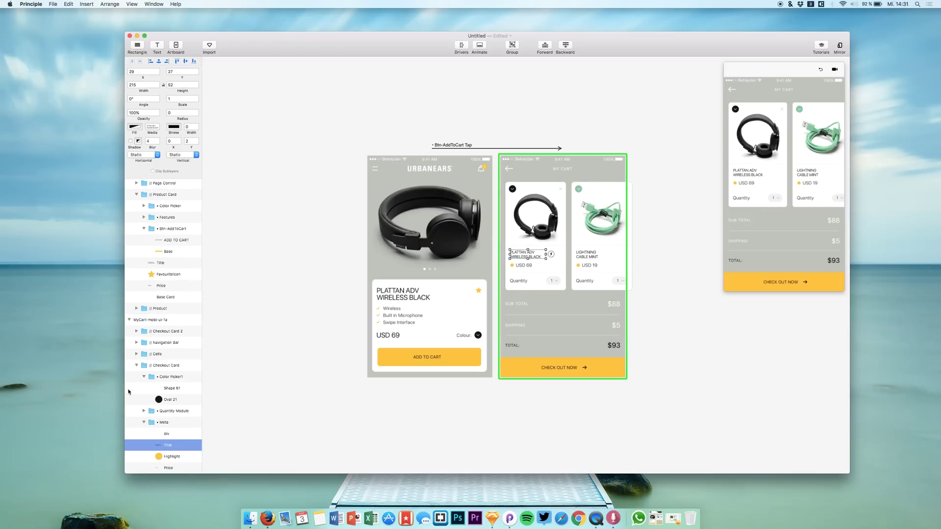
pyautogui.doubleClick(169, 445)
pyautogui.write('1')
pyautogui.press('Return')
pyautogui.click(822, 70)
pyautogui.click(794, 278)
pyautogui.click(676, 313)
# Rename the Price layer to Price1 and replay the preview.
pyautogui.scroll(-3, 199, 397)
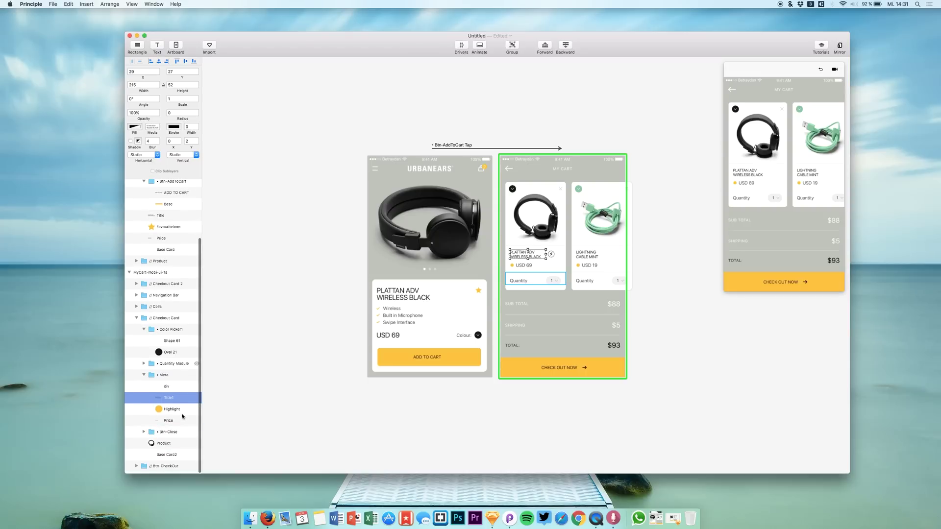
pyautogui.doubleClick(169, 423)
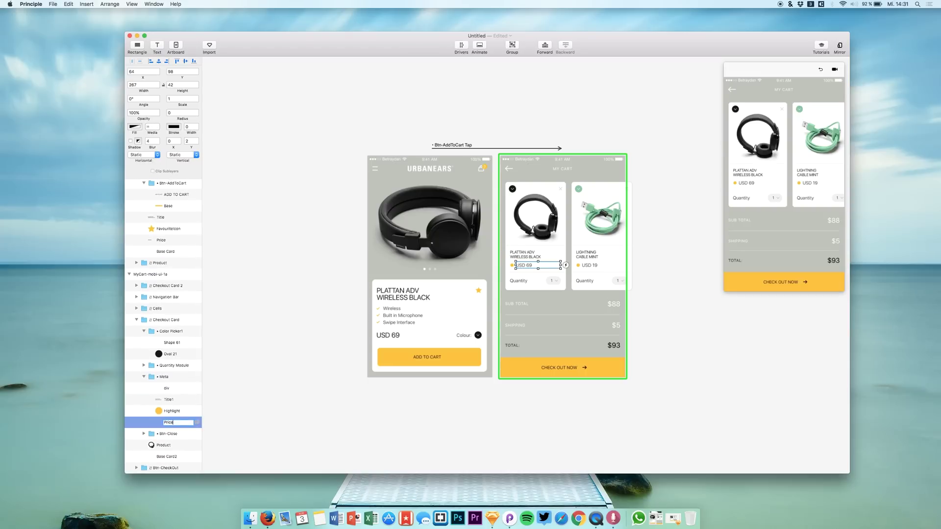
pyautogui.write('1')
pyautogui.click(563, 323)
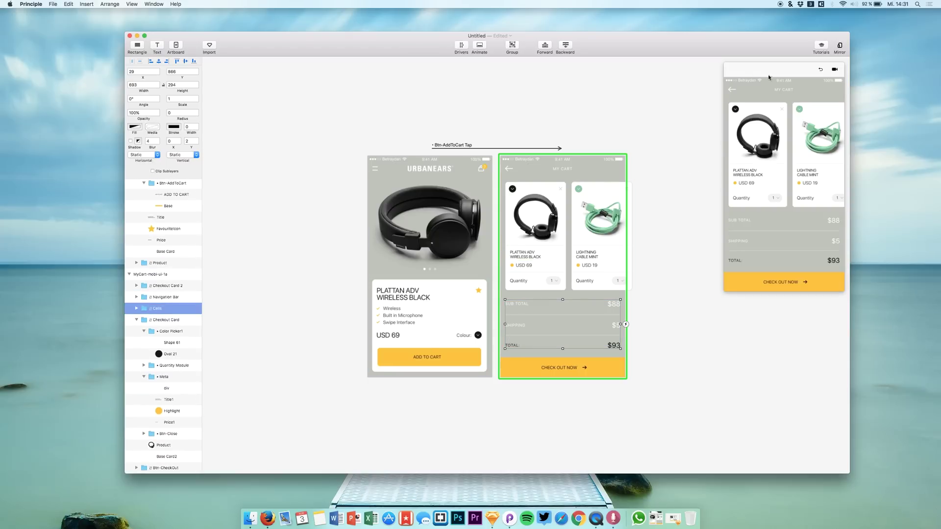
pyautogui.click(821, 70)
pyautogui.click(791, 273)
pyautogui.click(832, 44)
# Replay the Add to Cart transition several times, ending reset on the landing screen.
pyautogui.click(823, 71)
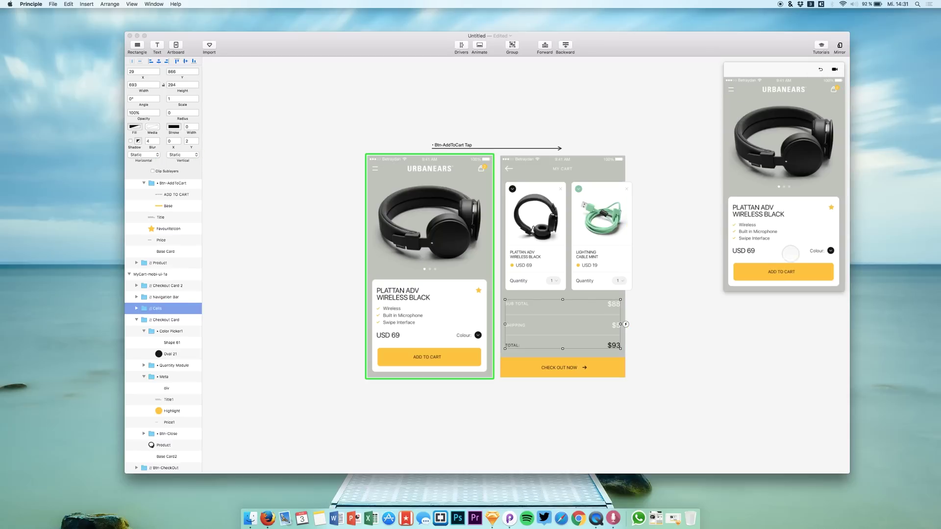
pyautogui.click(794, 271)
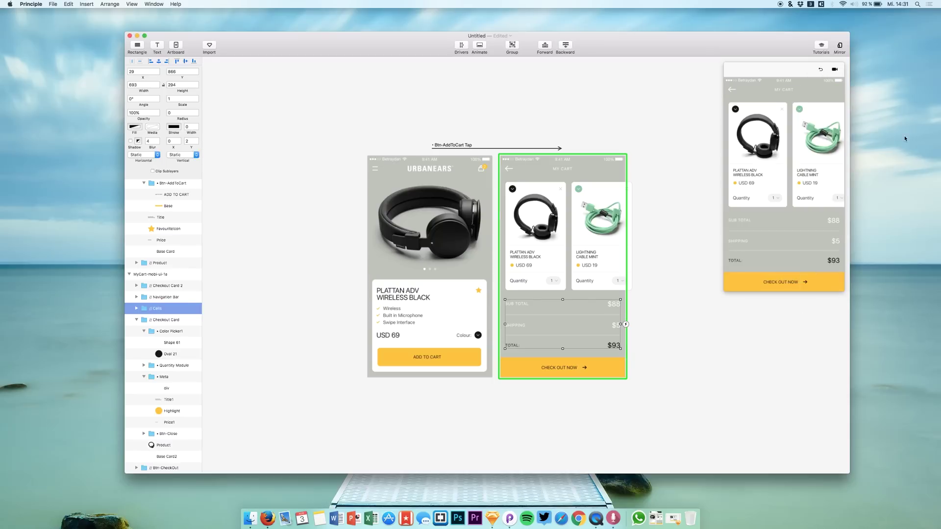
pyautogui.click(821, 71)
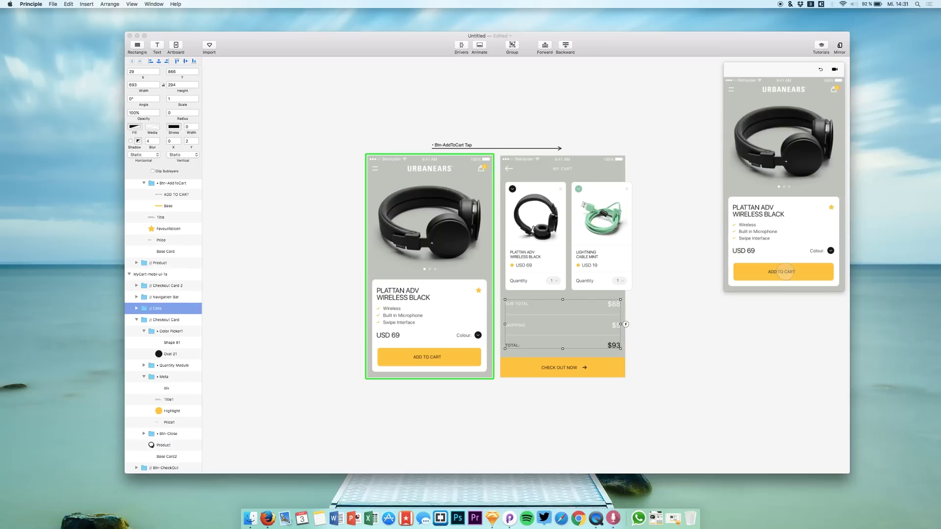
pyautogui.click(785, 271)
pyautogui.click(819, 69)
pyautogui.click(759, 276)
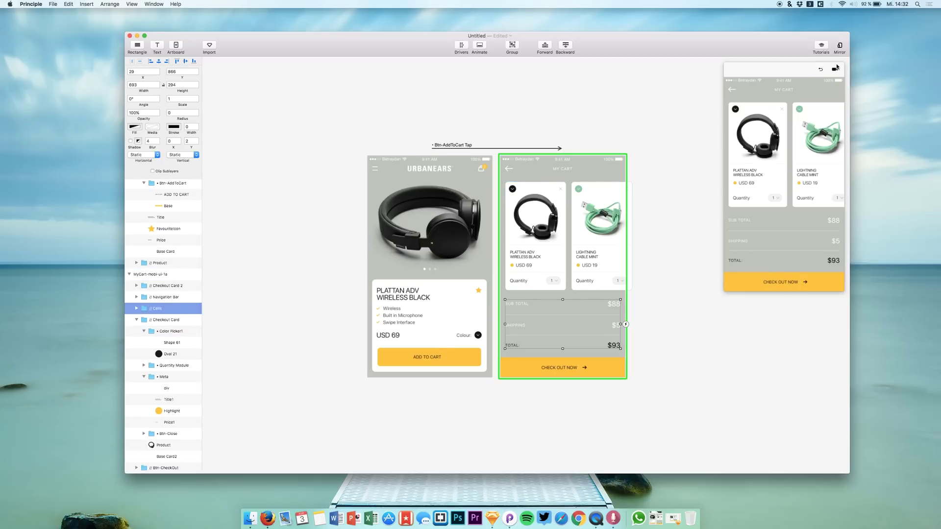
pyautogui.click(821, 71)
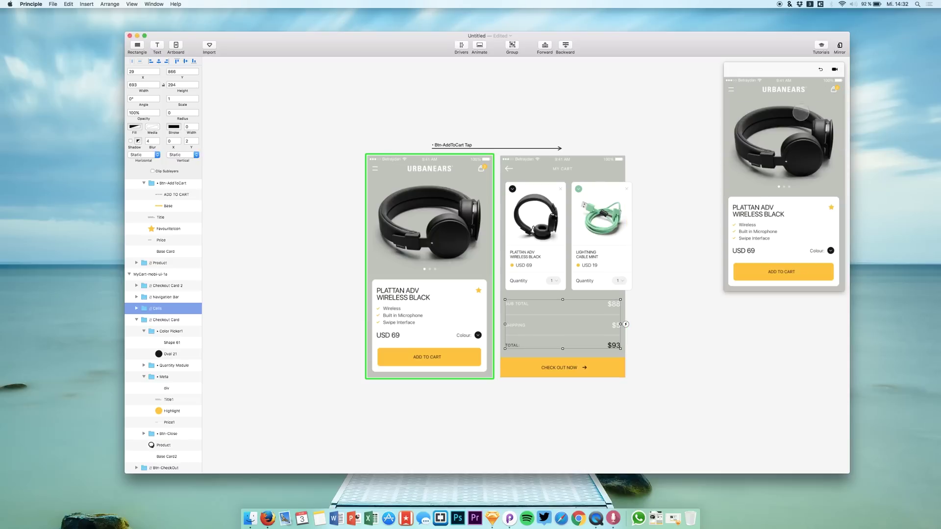
pyautogui.click(801, 273)
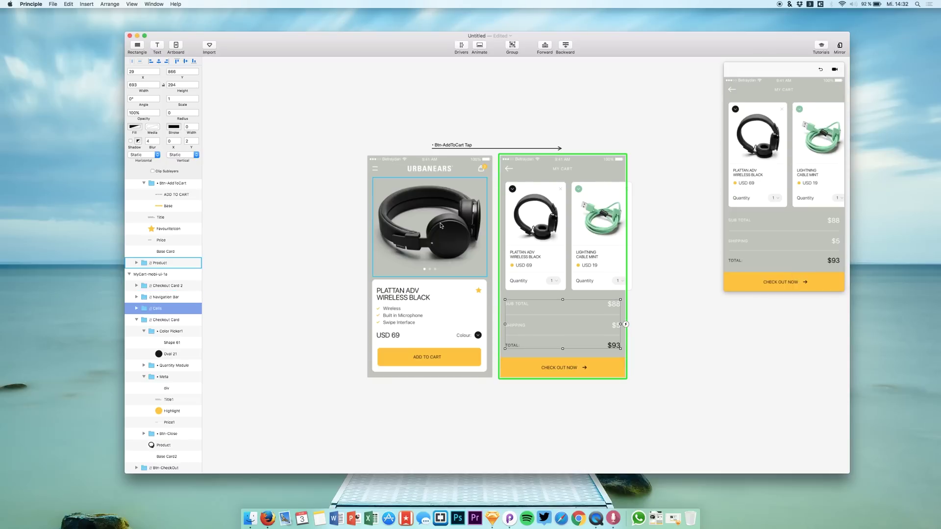
pyautogui.click(819, 71)
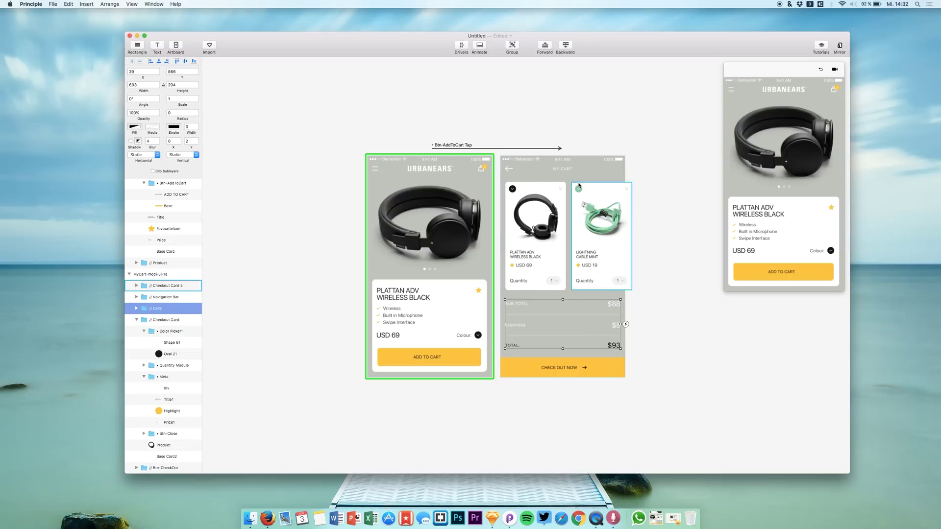
# Select the Brand, Product, Page Control and Product Card layers on the landing artboard.
pyautogui.click(426, 216)
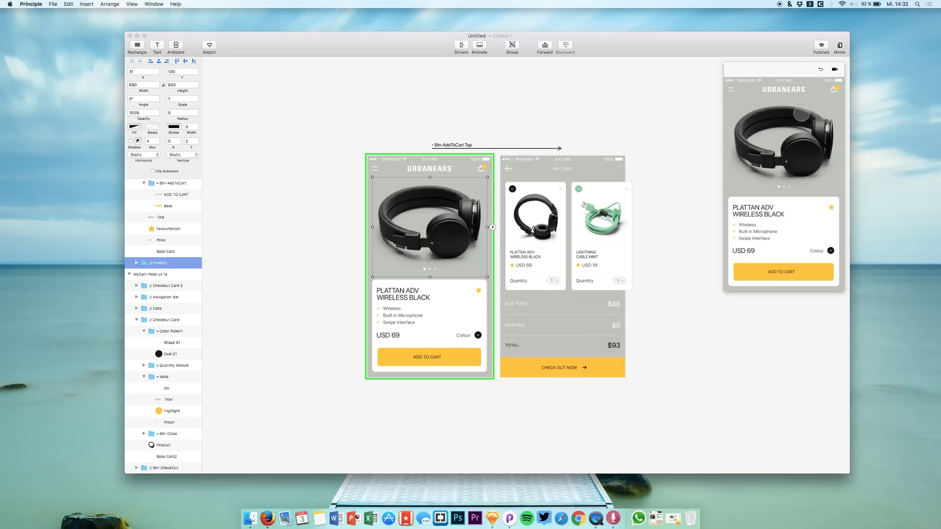
pyautogui.click(459, 171)
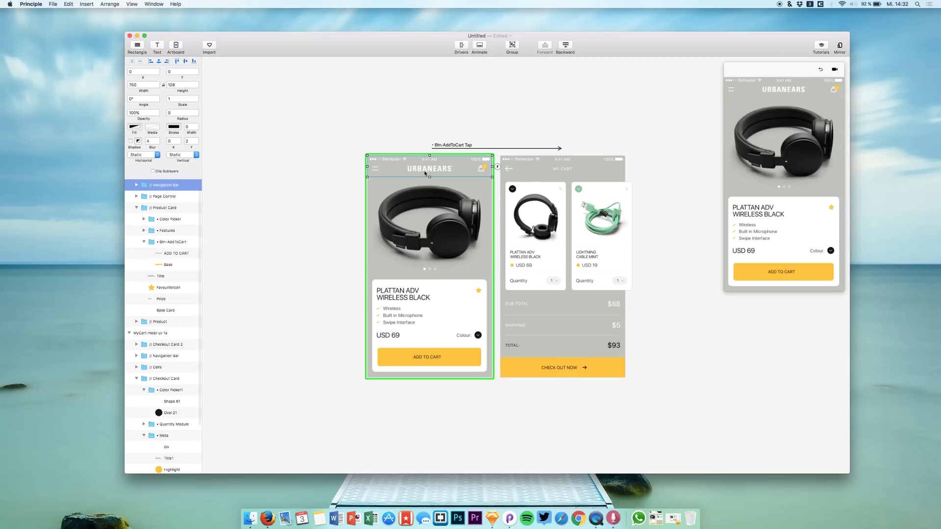
pyautogui.doubleClick(424, 169)
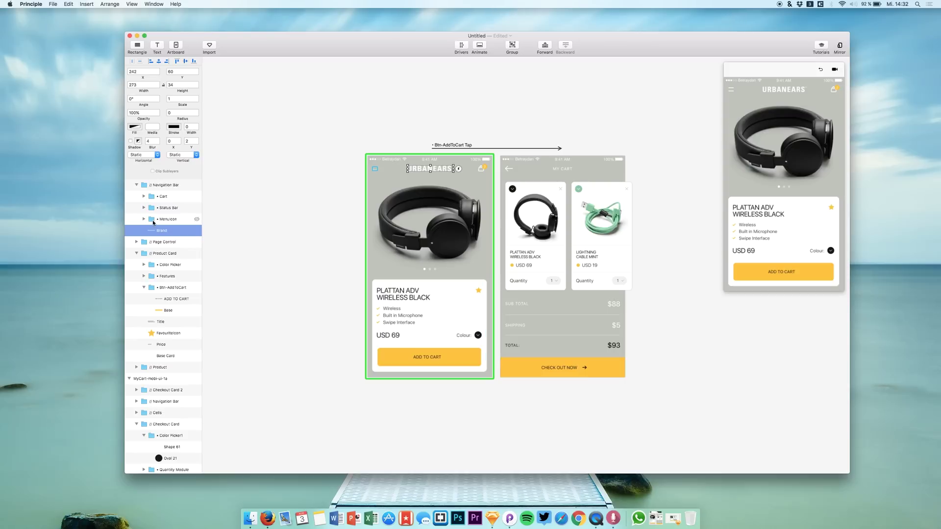
pyautogui.keyDown('shift'); pyautogui.click(436, 258); pyautogui.keyUp('shift')
pyautogui.keyDown('shift'); pyautogui.click(431, 270); pyautogui.keyUp('shift')
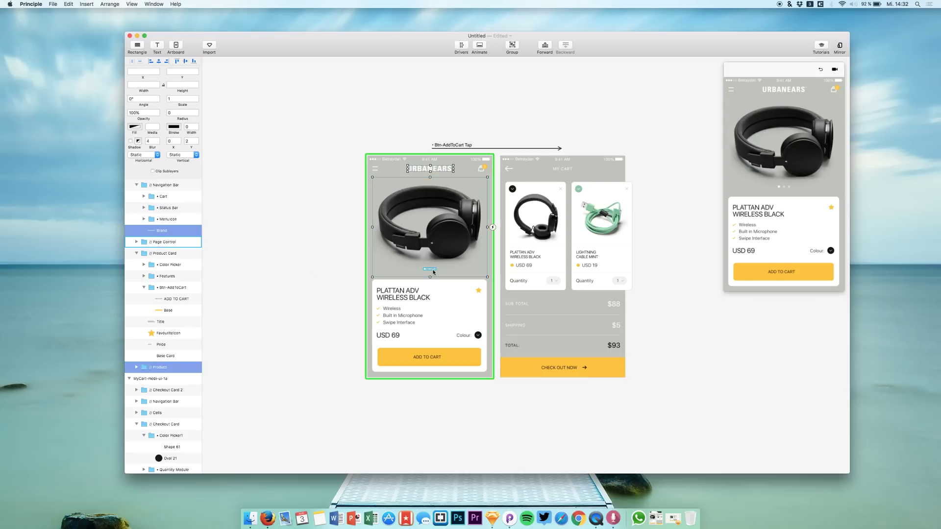
pyautogui.keyDown('shift'); pyautogui.click(439, 309); pyautogui.keyUp('shift')
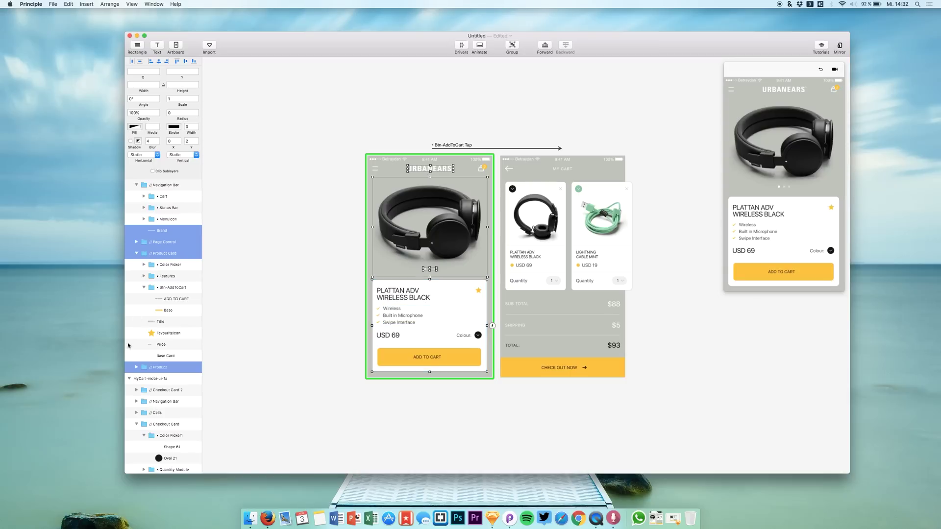
# Collapse the layer groups and pick Checkout Card 2 in MyCart as the paste target.
pyautogui.click(136, 253)
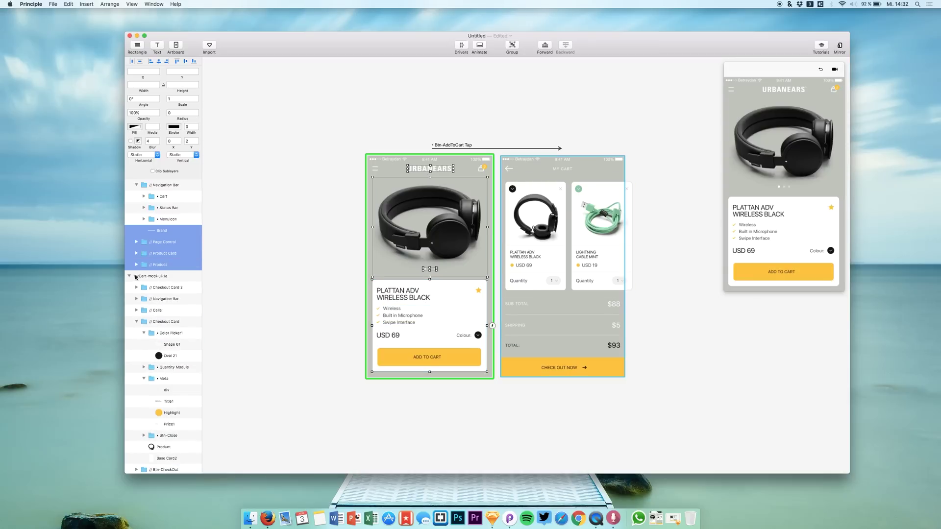
pyautogui.click(140, 287)
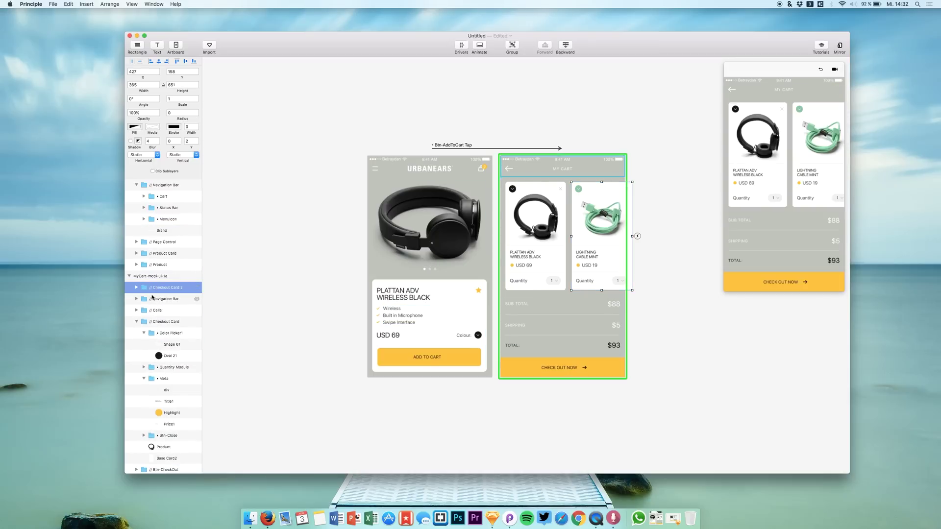
pyautogui.click(136, 322)
# Paste the Brand, Page Control, Product Card and Product layers into My Cart and move them above the screen.
pyautogui.press('super+c')
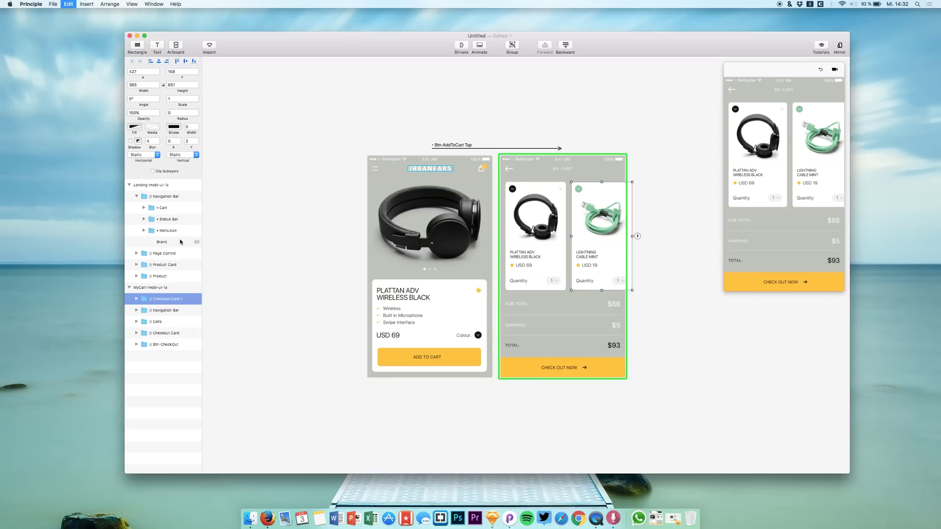
pyautogui.press('super+v')
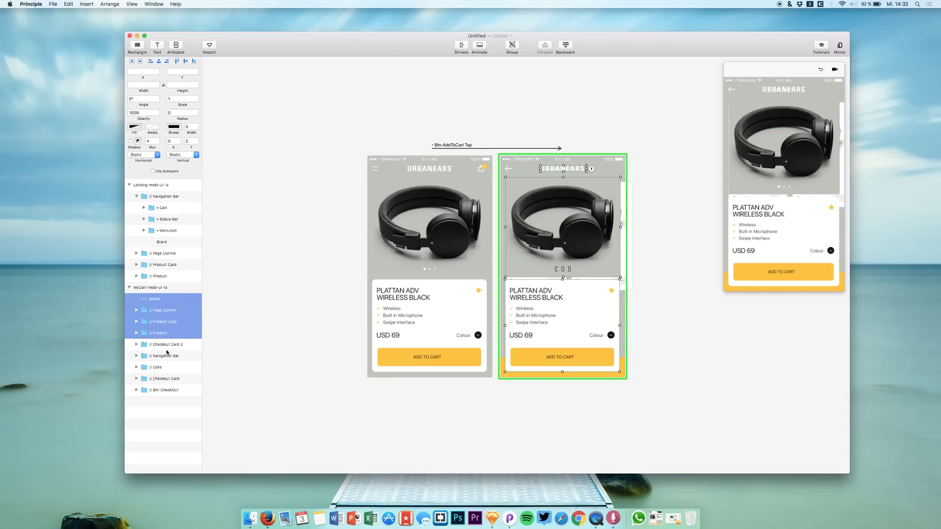
pyautogui.click(160, 344)
pyautogui.click(154, 298)
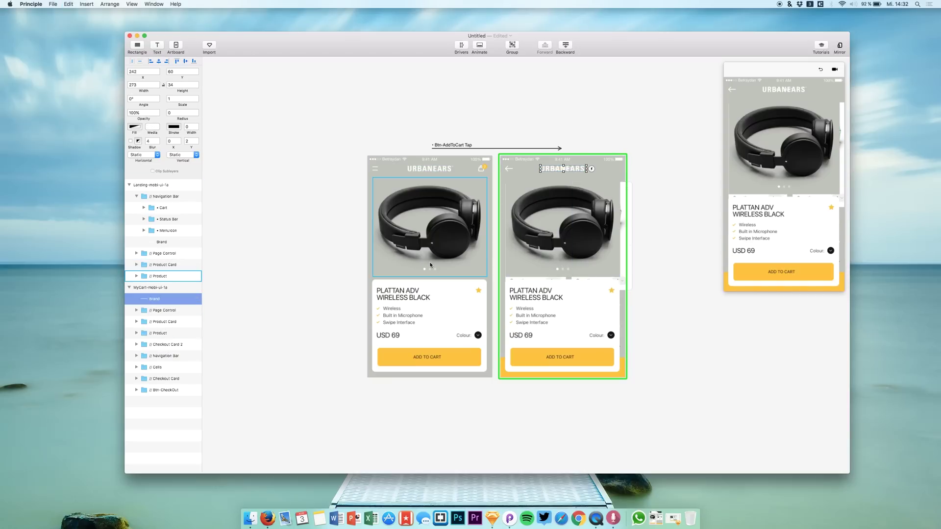
pyautogui.keyDown('shift'); pyautogui.click(165, 345); pyautogui.keyUp('shift')
pyautogui.keyDown('super'); pyautogui.click(165, 345); pyautogui.keyUp('super')
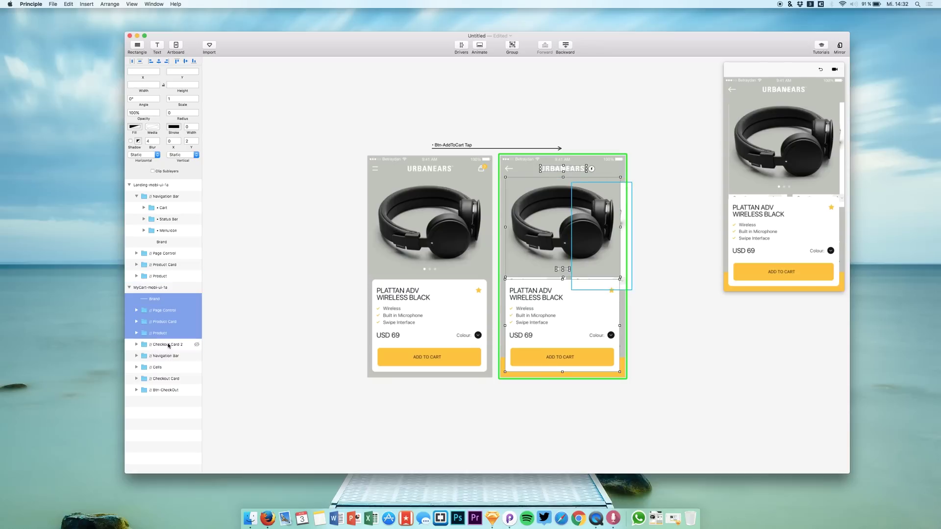
pyautogui.scroll(5, 551, 205)
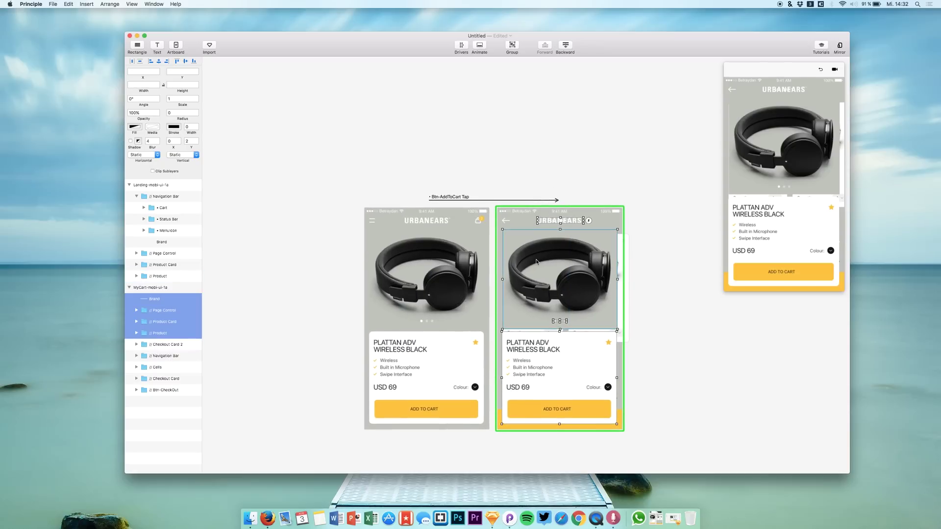
pyautogui.scroll(4, 468, 208)
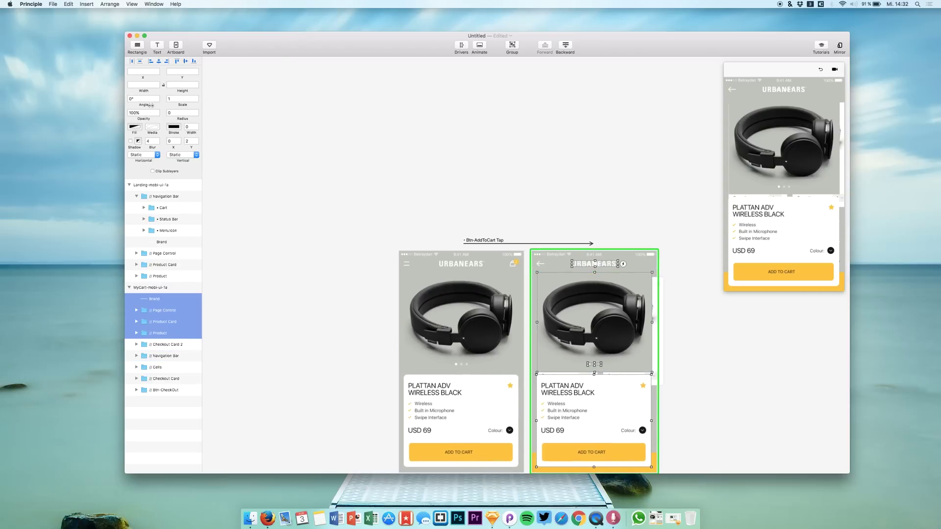
pyautogui.moveTo(184, 79); pyautogui.dragTo(2, 92)
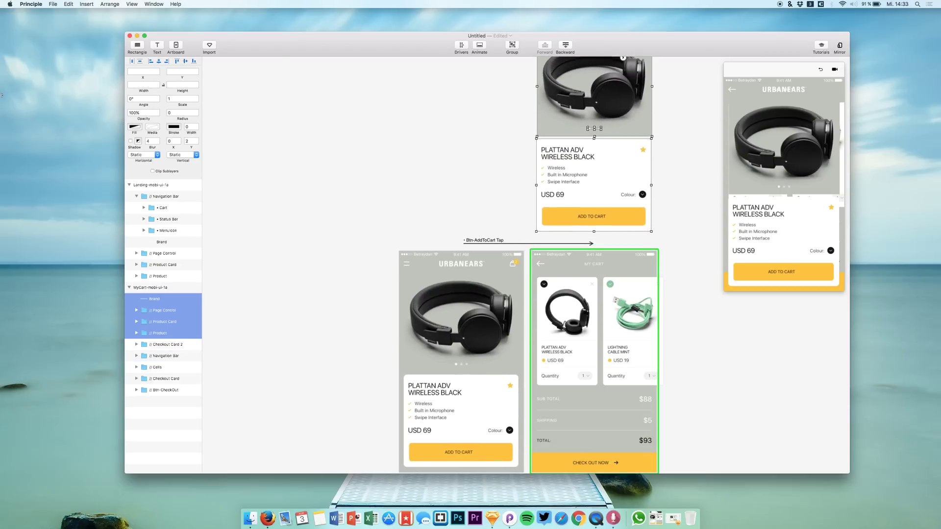
# Replay the Add to Cart transition twice in the preview, then select the transition.
pyautogui.click(821, 72)
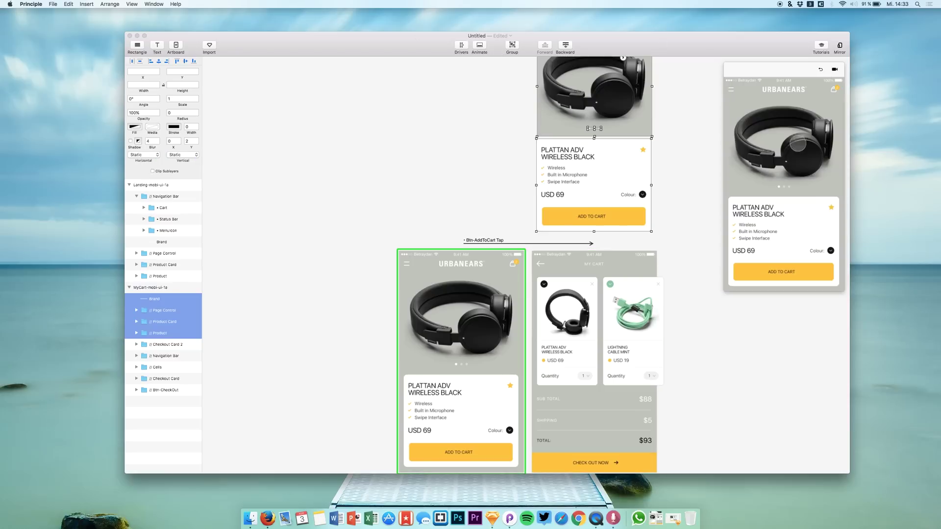
pyautogui.click(786, 273)
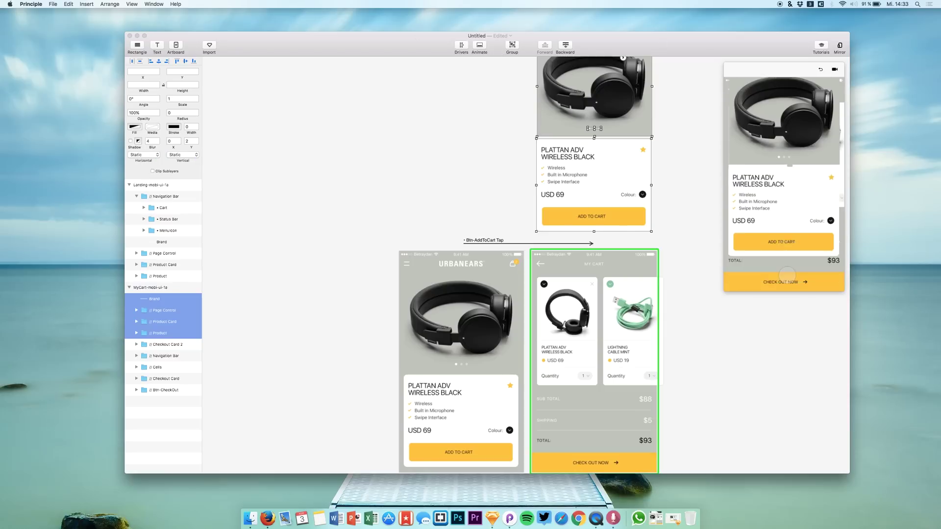
pyautogui.click(822, 70)
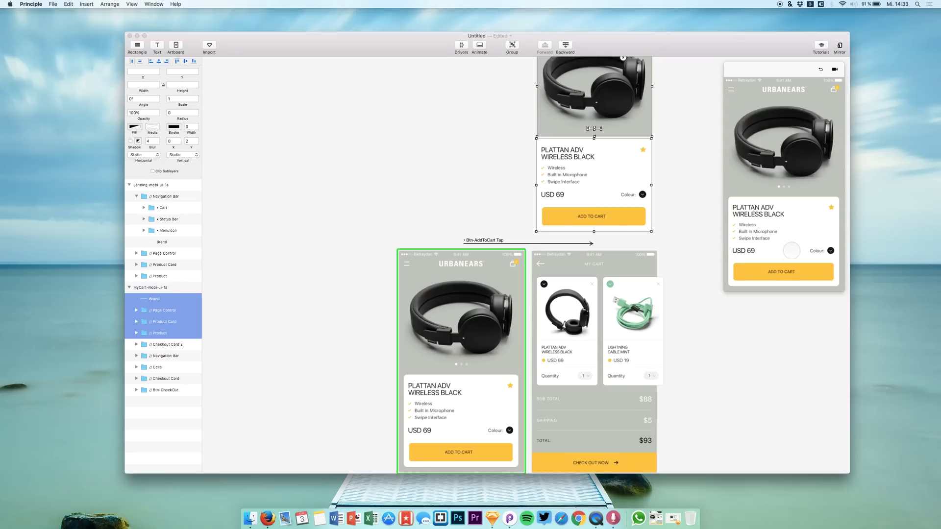
pyautogui.click(782, 276)
pyautogui.scroll(2, 550, 232)
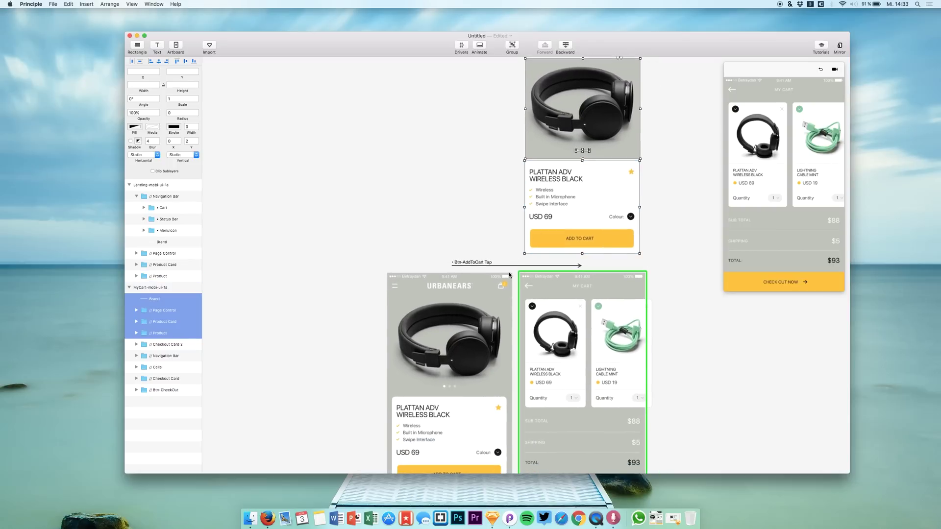
pyautogui.click(509, 267)
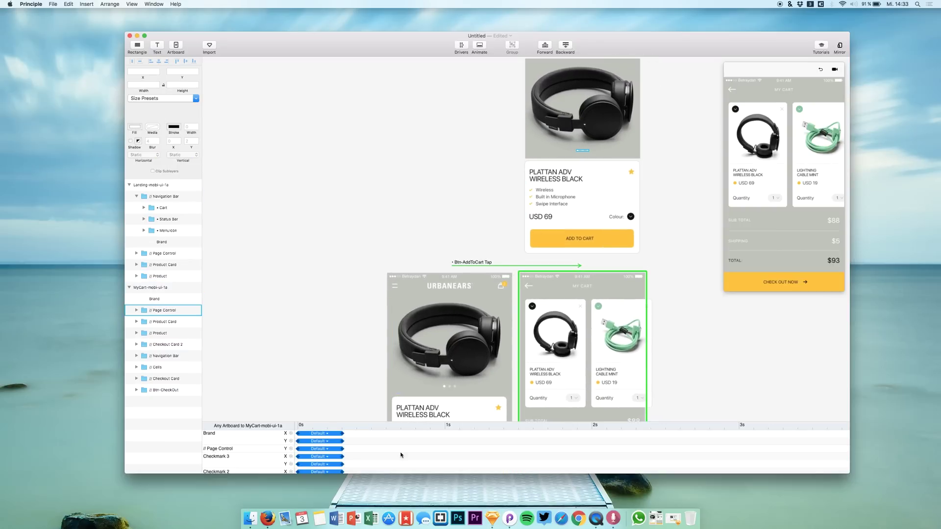
# Enlarge the timeline and shorten the cart Brand's Y animation to 0.16 s.
pyautogui.moveTo(417, 422); pyautogui.dragTo(419, 396)
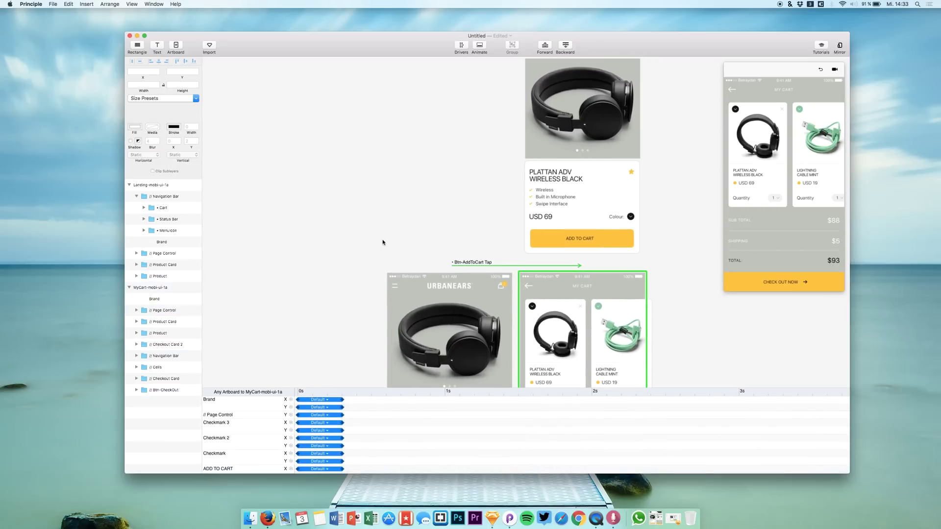
pyautogui.scroll(-3, 384, 245)
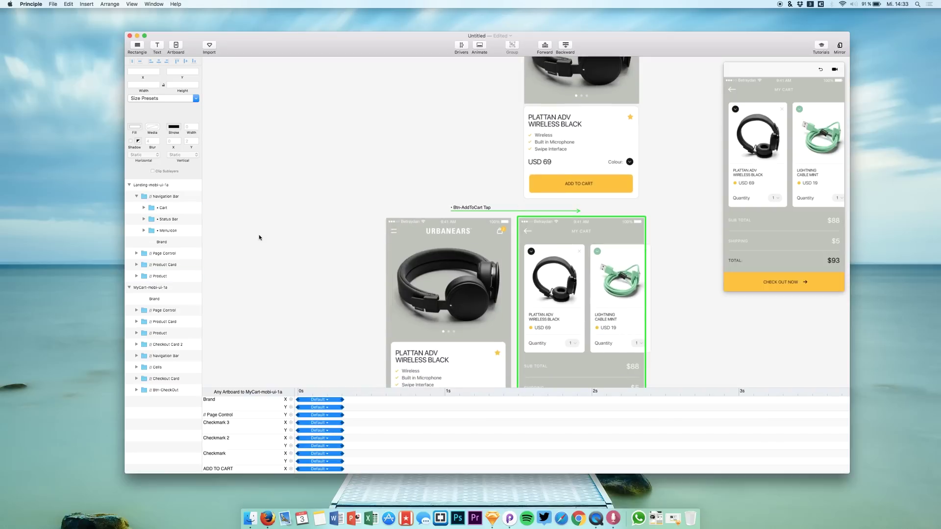
pyautogui.click(154, 298)
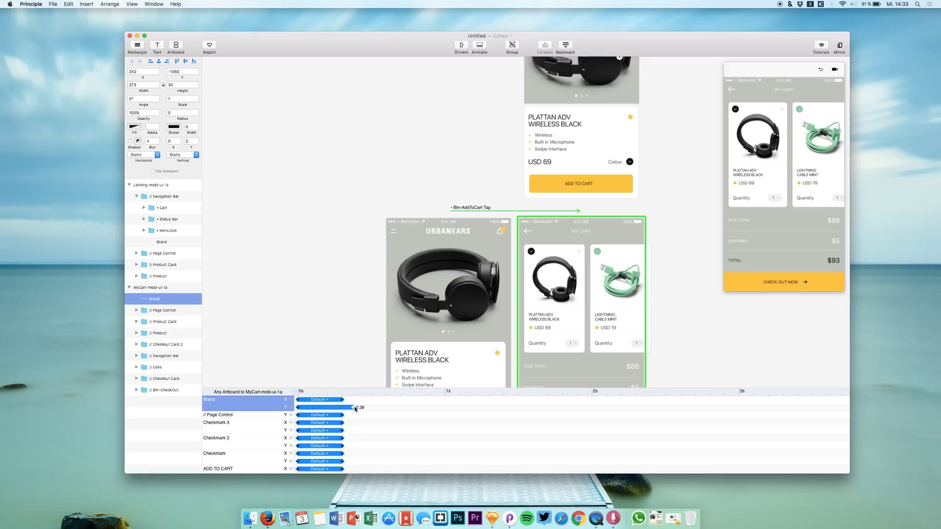
pyautogui.moveTo(360, 408); pyautogui.dragTo(321, 412)
pyautogui.click(227, 415)
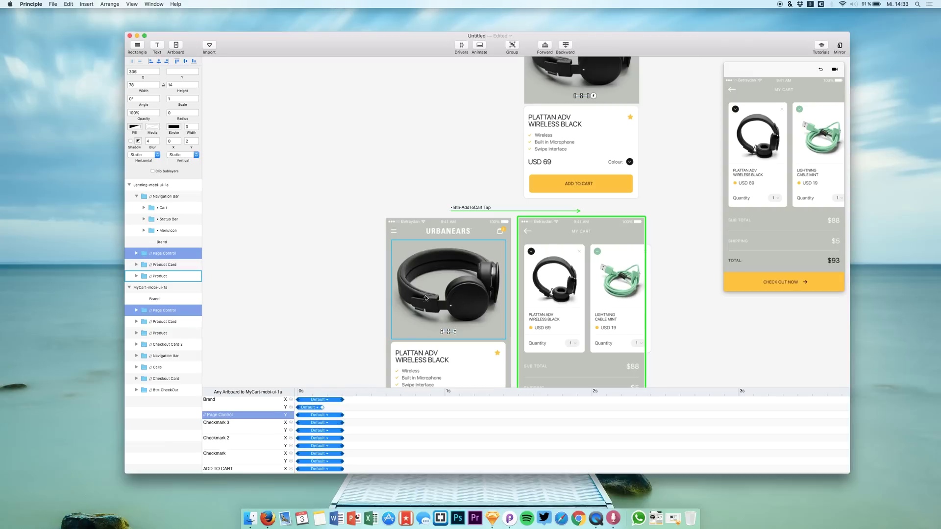
# Move the cart's Product layer above Page Control in the layer list.
pyautogui.click(450, 298)
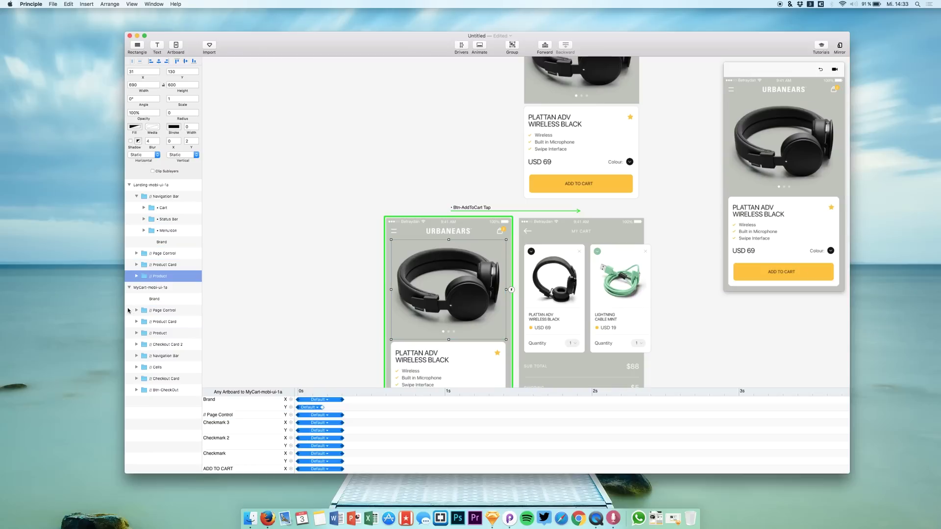
pyautogui.click(160, 333)
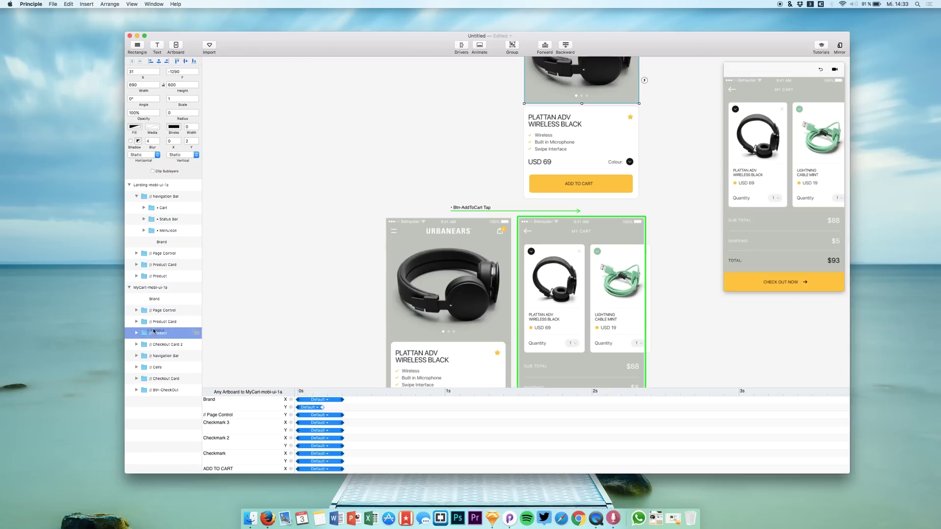
pyautogui.moveTo(153, 332)
pyautogui.mouseDown()
pyautogui.moveTo(137, 308)
pyautogui.moveTo(160, 314)
pyautogui.mouseUp()
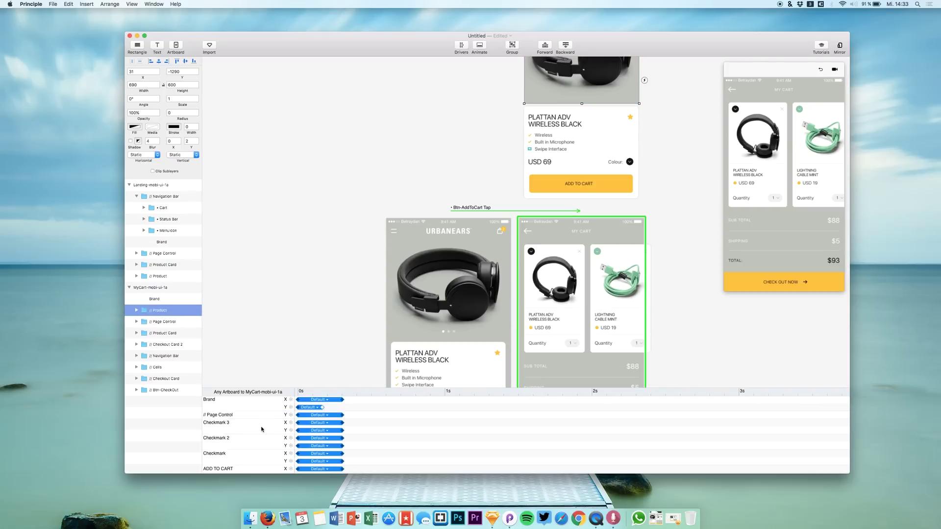
pyautogui.scroll(-5, 262, 429)
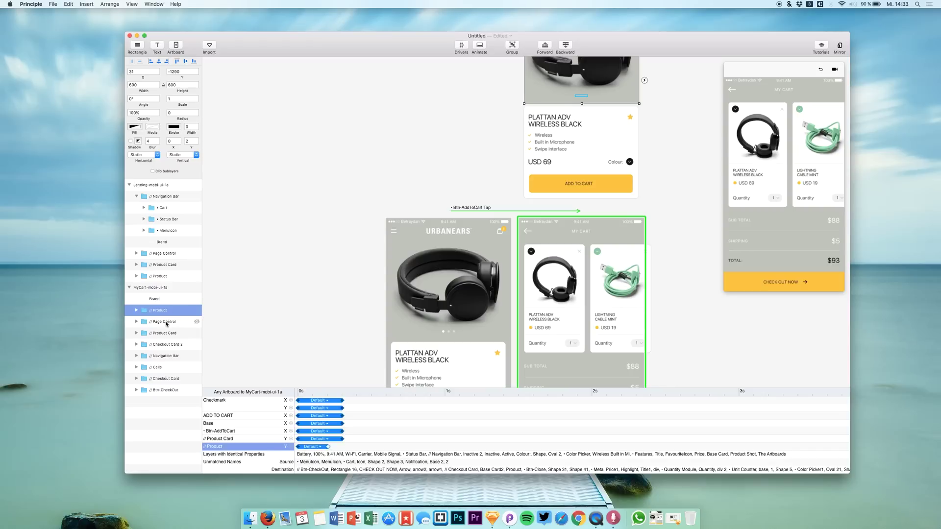
# Inspect the Page Control and Product Card animation rows for the cart screen.
pyautogui.click(167, 322)
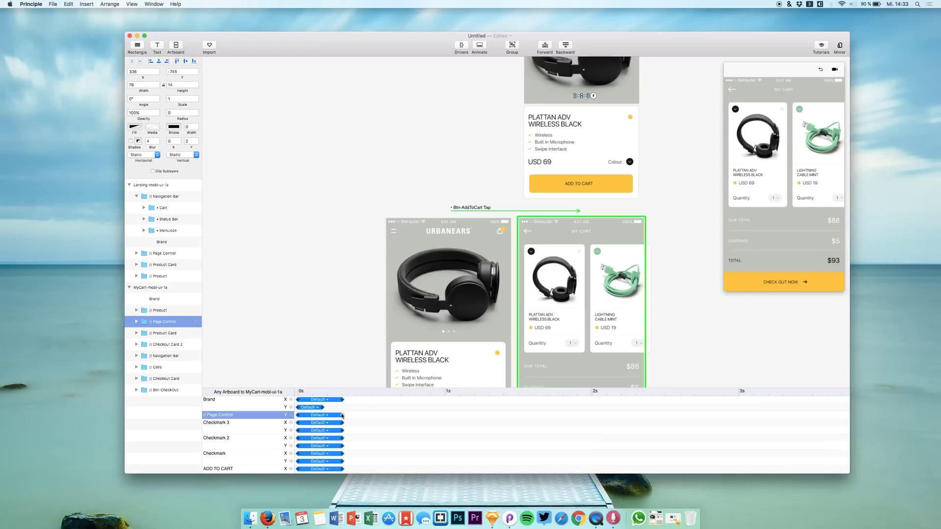
pyautogui.scroll(-5, 342, 415)
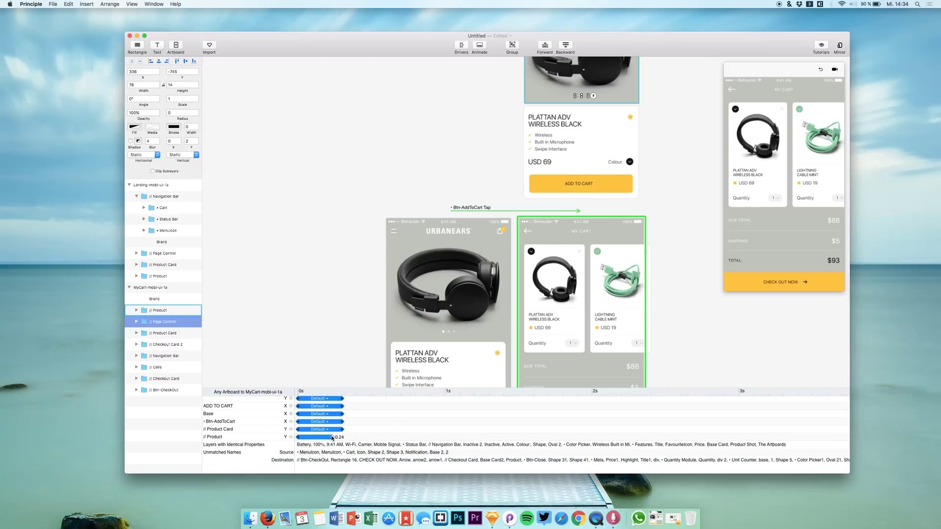
pyautogui.scroll(5, 334, 431)
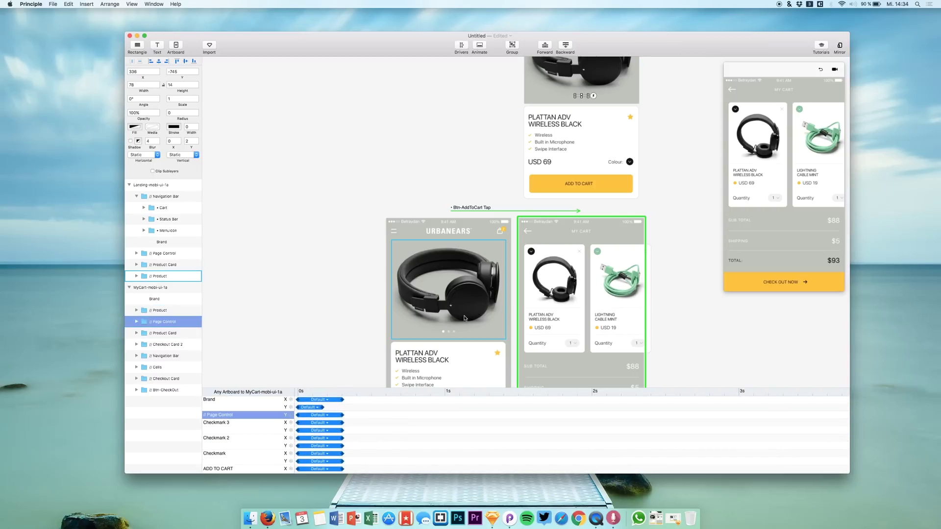
pyautogui.scroll(-3, 434, 314)
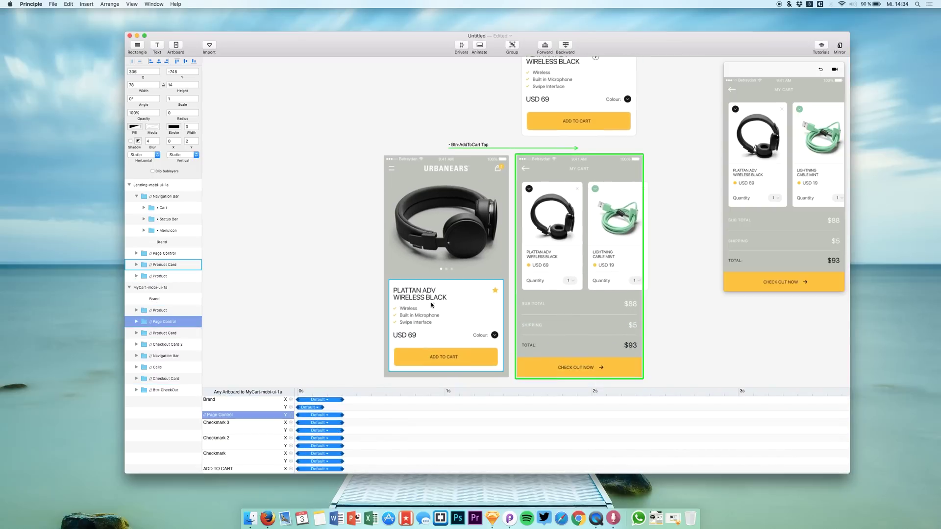
pyautogui.click(431, 310)
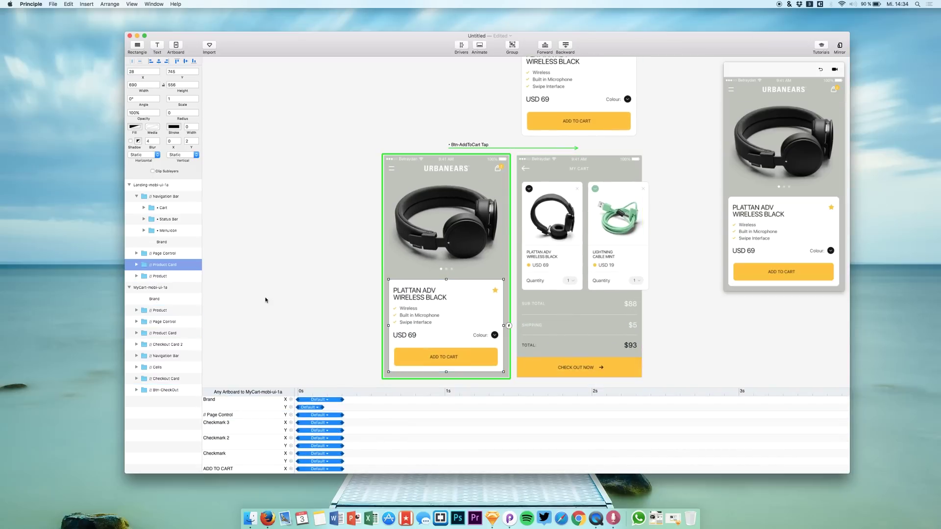
pyautogui.click(167, 332)
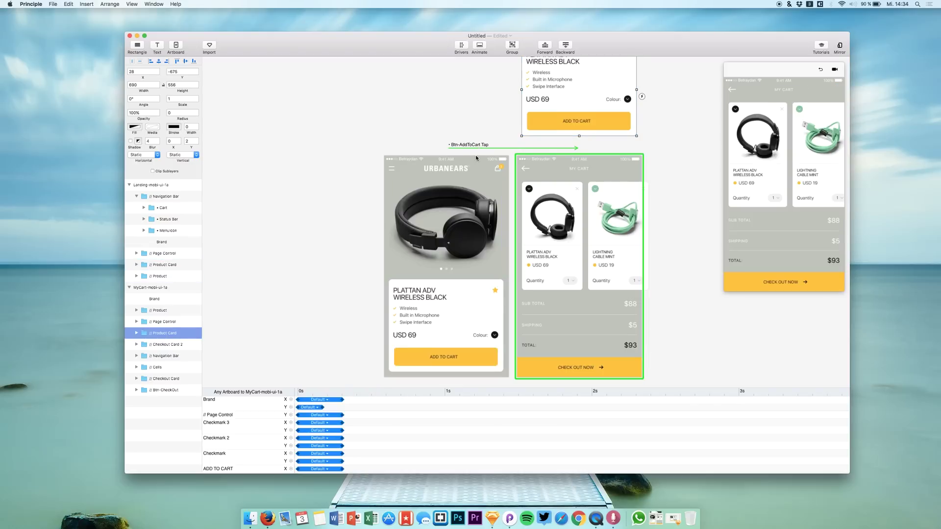
pyautogui.scroll(10, 475, 157)
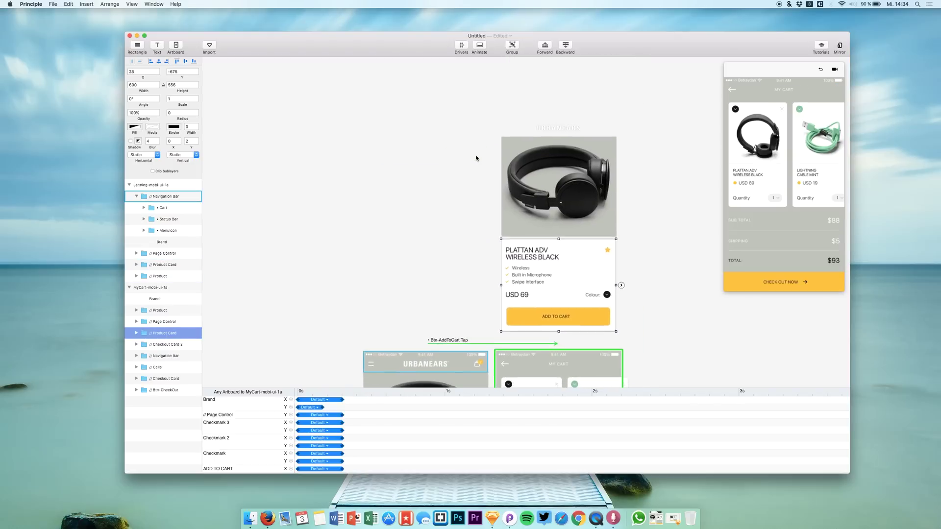
pyautogui.scroll(-10, 475, 158)
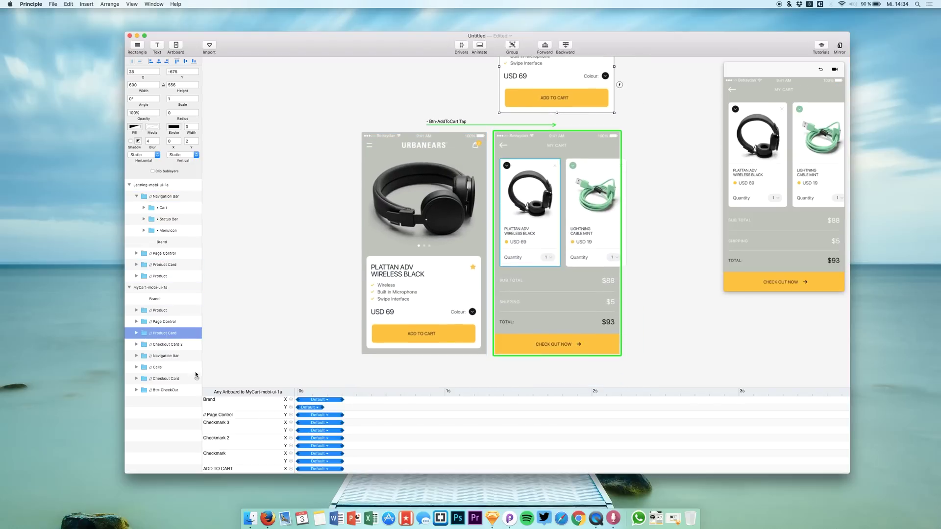
pyautogui.scroll(-5, 327, 441)
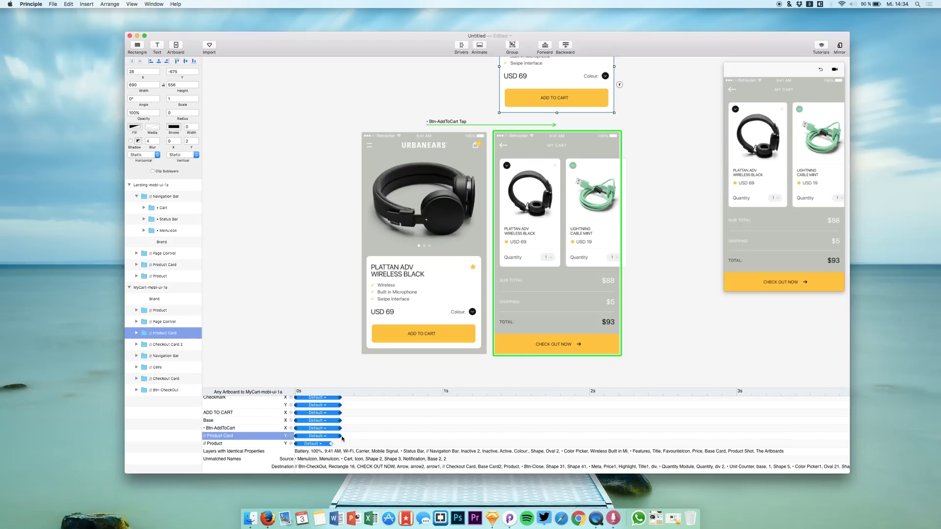
# Nudge the Product Card timing and replay the Add to Cart transition several times.
pyautogui.moveTo(356, 438); pyautogui.dragTo(355, 436)
pyautogui.click(820, 70)
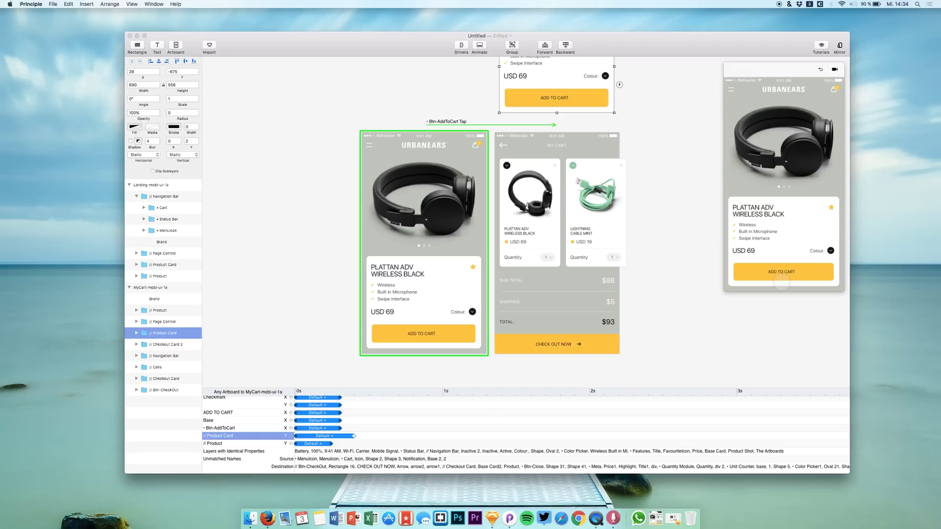
pyautogui.click(782, 280)
pyautogui.click(820, 69)
pyautogui.click(778, 273)
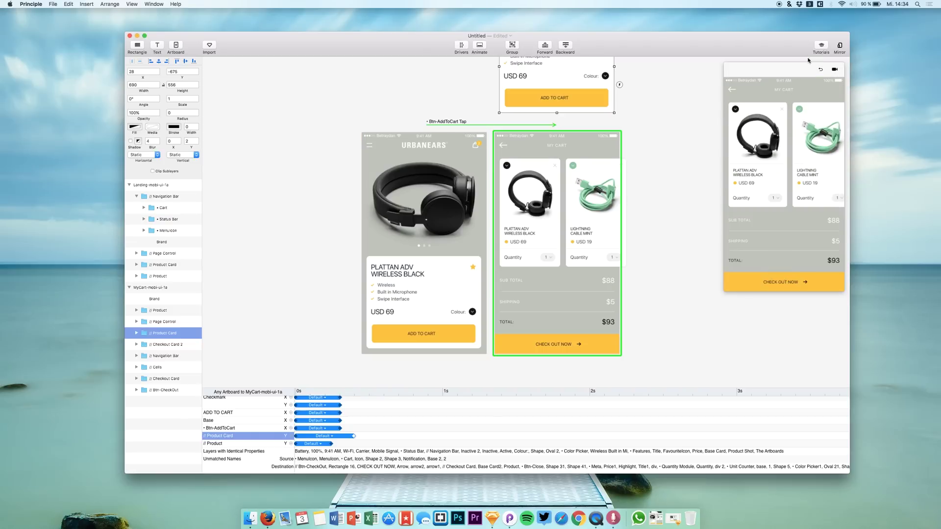
pyautogui.click(820, 69)
pyautogui.click(779, 273)
pyautogui.click(820, 69)
pyautogui.click(790, 276)
# Stretch Product Card's Y to about 1.0 s, Product's to 0.72 s and Brand's to 0.38 s.
pyautogui.click(356, 441)
pyautogui.moveTo(354, 436); pyautogui.dragTo(447, 437)
pyautogui.scroll(2, 323, 442)
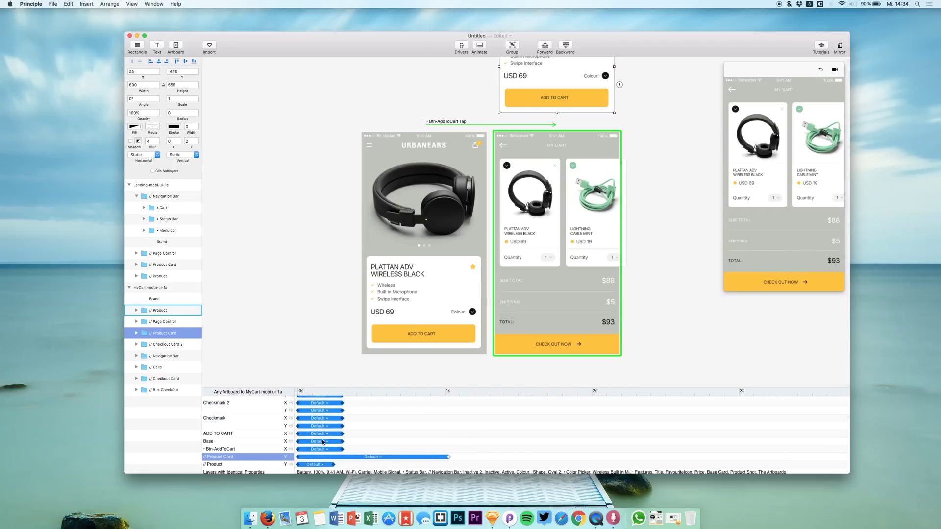
pyautogui.moveTo(335, 464); pyautogui.dragTo(406, 471)
pyautogui.moveTo(402, 468); pyautogui.dragTo(402, 468)
pyautogui.scroll(3, 405, 437)
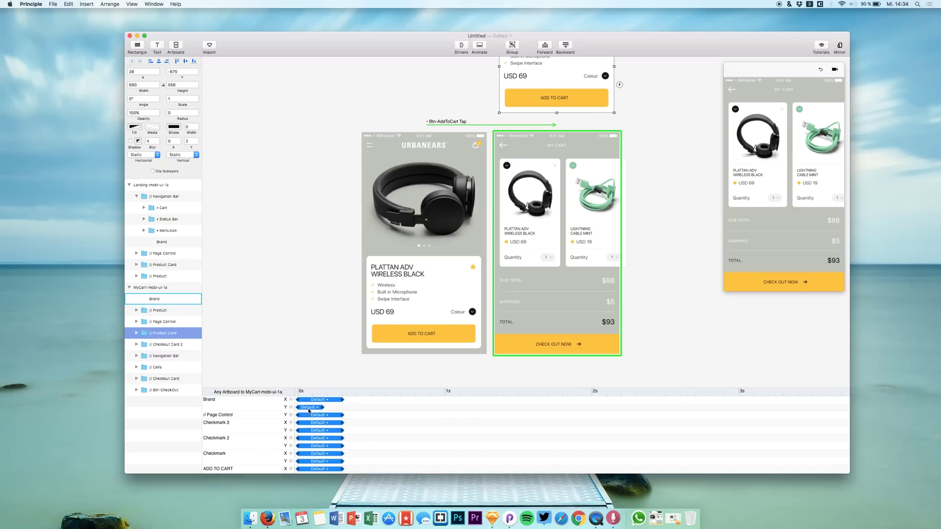
pyautogui.moveTo(323, 409); pyautogui.dragTo(354, 411)
pyautogui.scroll(-3, 348, 431)
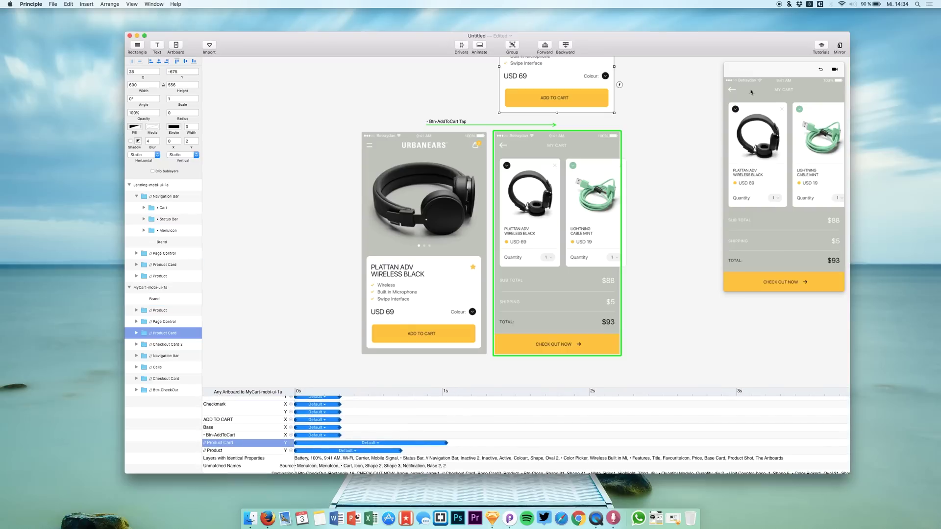
# Replay the transition to check the staggered timing, then select the landing page-control dots.
pyautogui.click(820, 69)
pyautogui.click(773, 273)
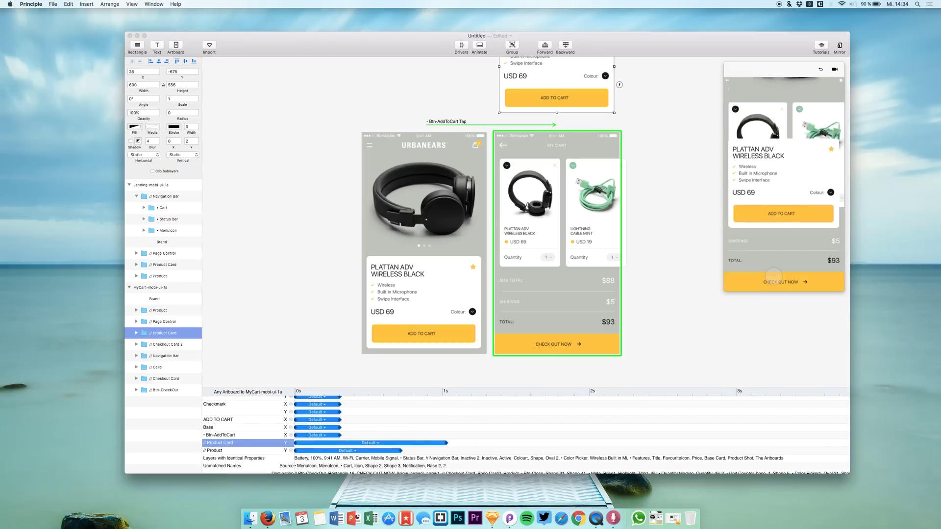
pyautogui.click(446, 446)
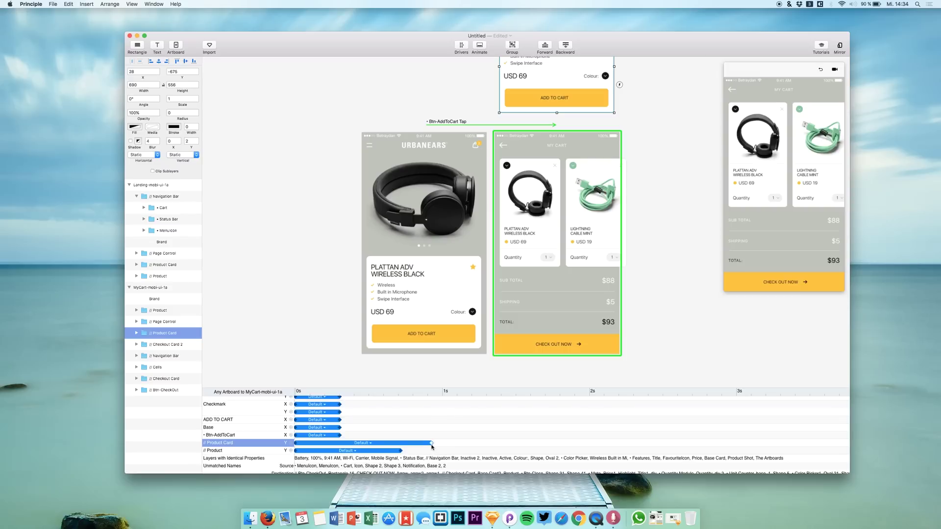
pyautogui.click(421, 247)
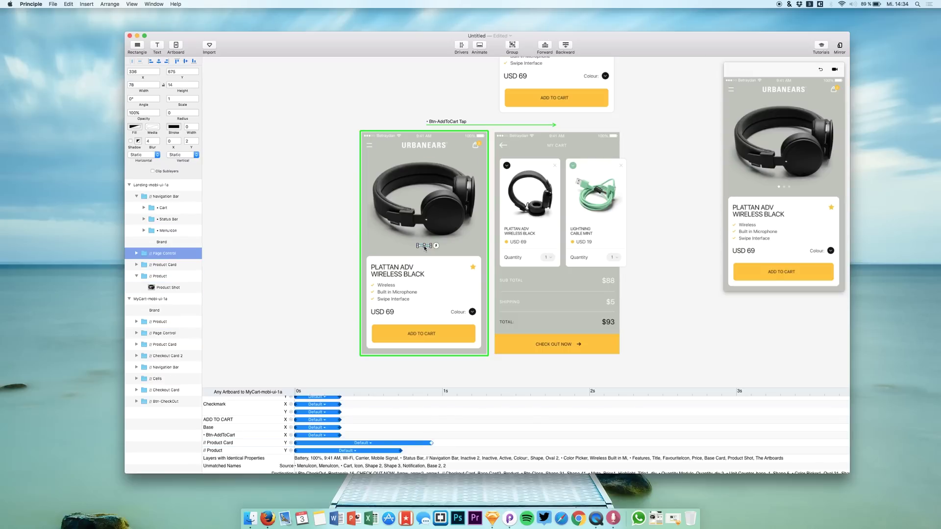
# Move the cart's Page Control layer above Product in the layer list.
pyautogui.click(166, 338)
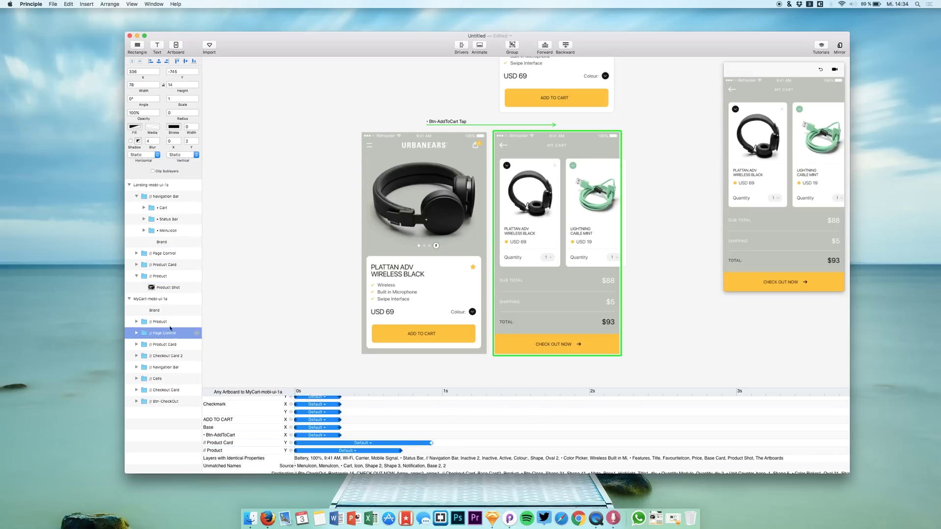
pyautogui.scroll(5, 367, 189)
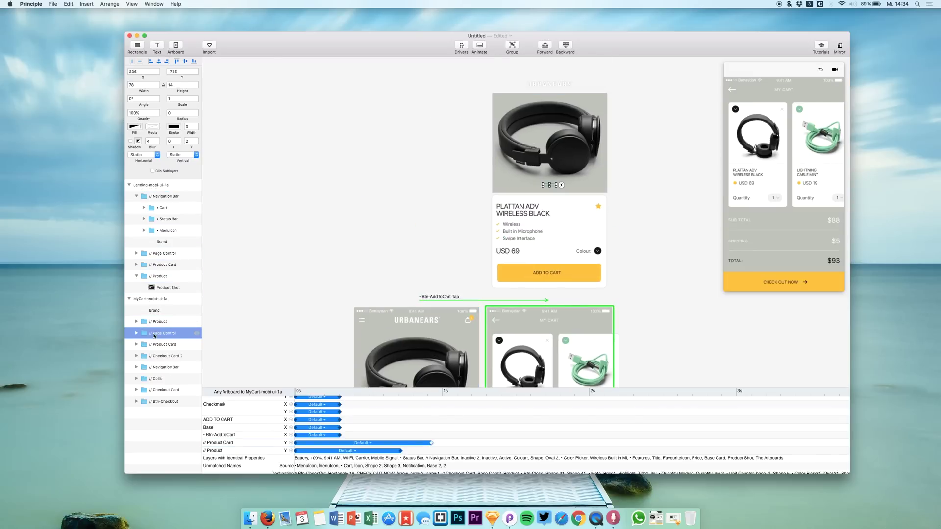
pyautogui.moveTo(184, 333); pyautogui.dragTo(150, 314)
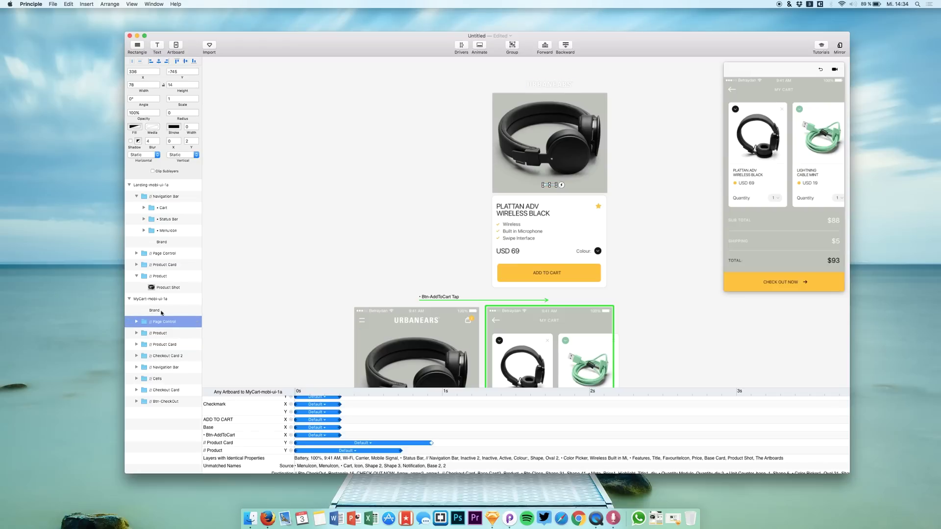
pyautogui.scroll(-5, 466, 237)
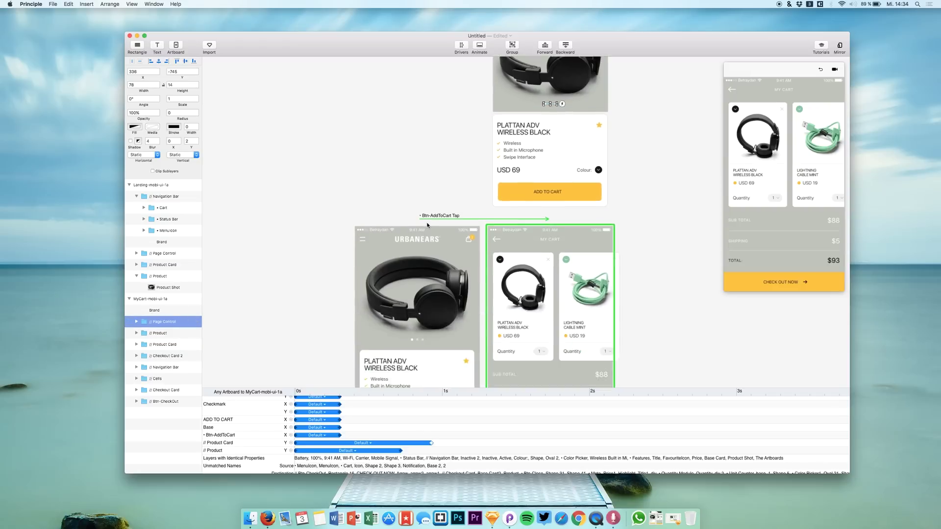
pyautogui.click(318, 235)
pyautogui.scroll(-3, 317, 235)
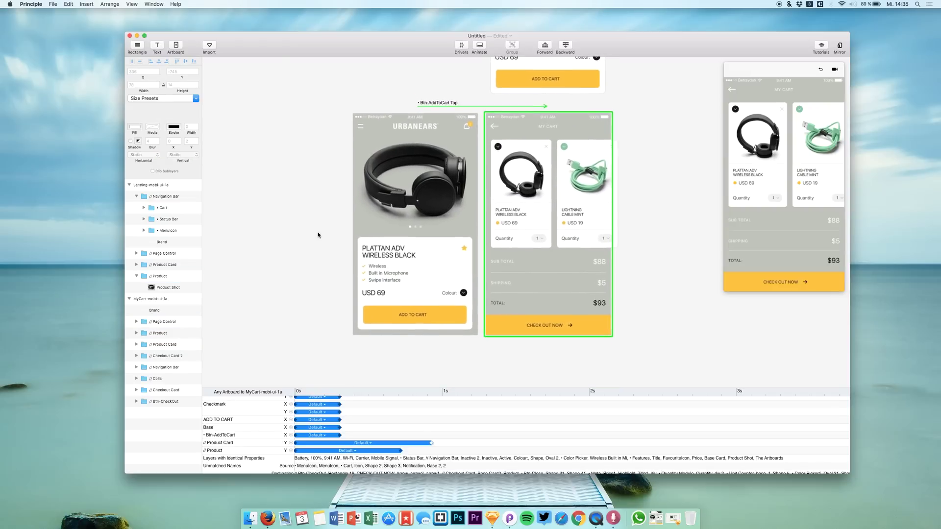
# Test the Add to Cart tap in the preview and reset it to the landing screen.
pyautogui.click(820, 71)
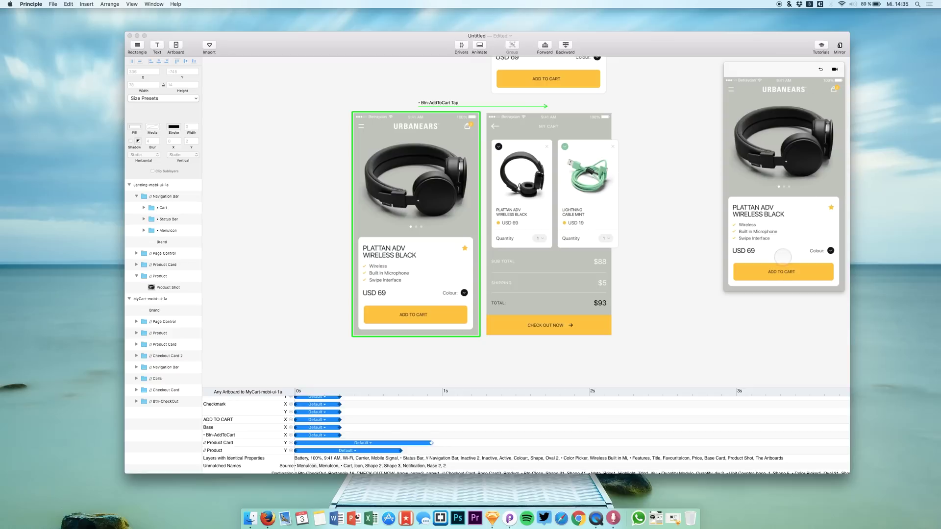
pyautogui.click(775, 272)
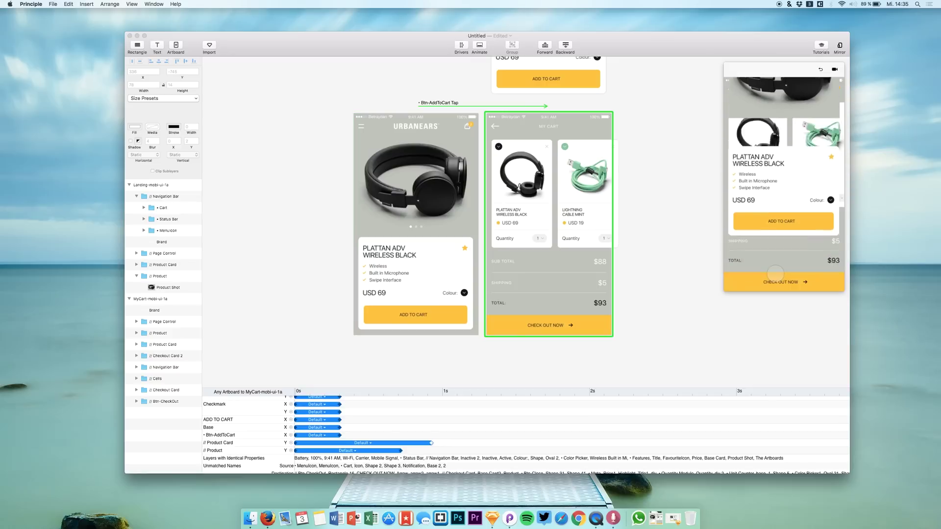
pyautogui.click(824, 72)
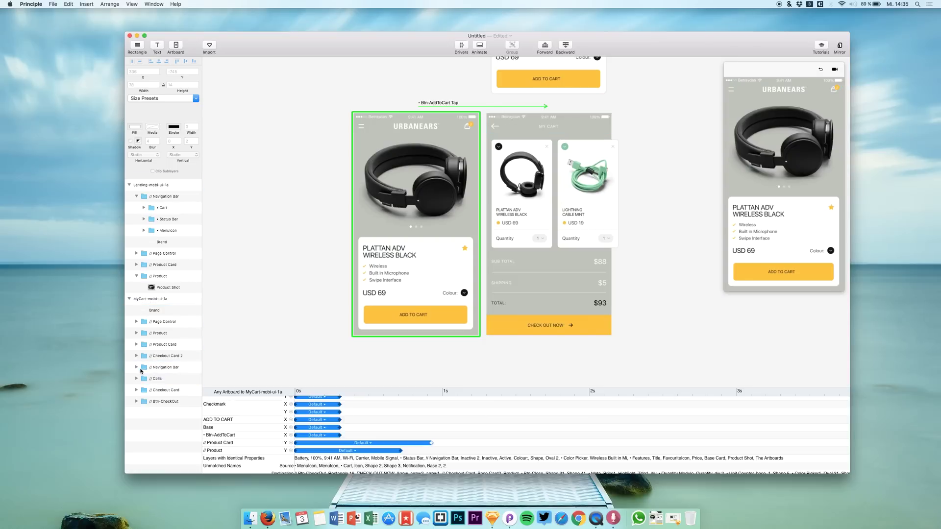
pyautogui.click(137, 367)
# Move the cart's Status Bar out of Navigation Bar to sit directly under MyCart.
pyautogui.click(166, 390)
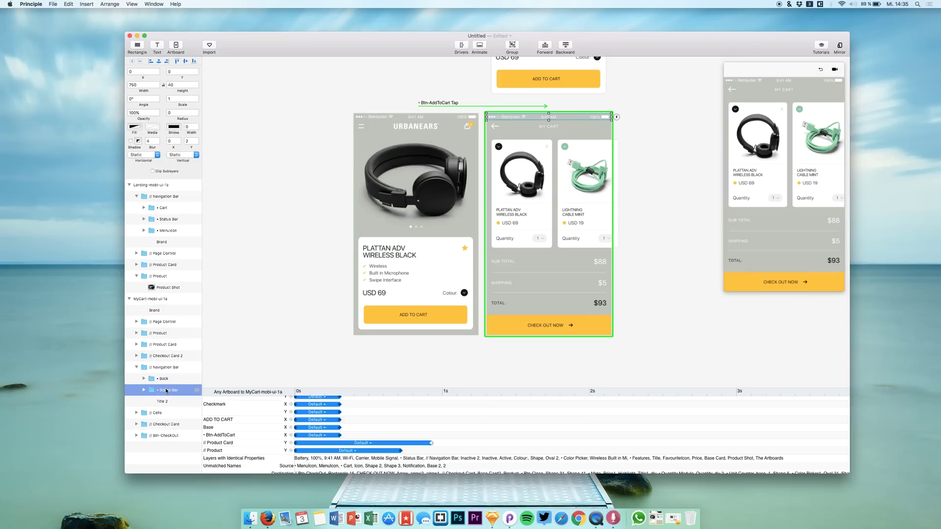
pyautogui.moveTo(166, 392); pyautogui.dragTo(127, 308)
pyautogui.click(136, 378)
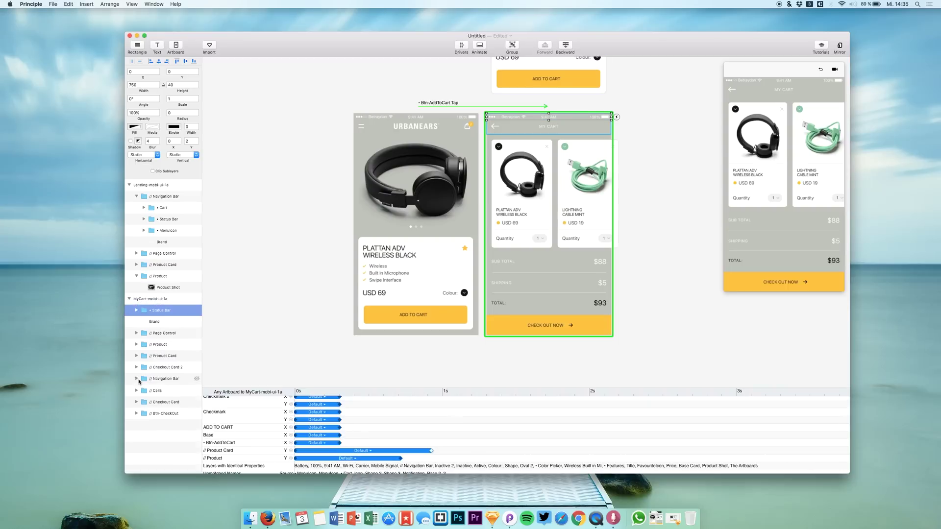
# Replay the Add to Cart tap repeatedly in the preview to check the transition.
pyautogui.click(822, 70)
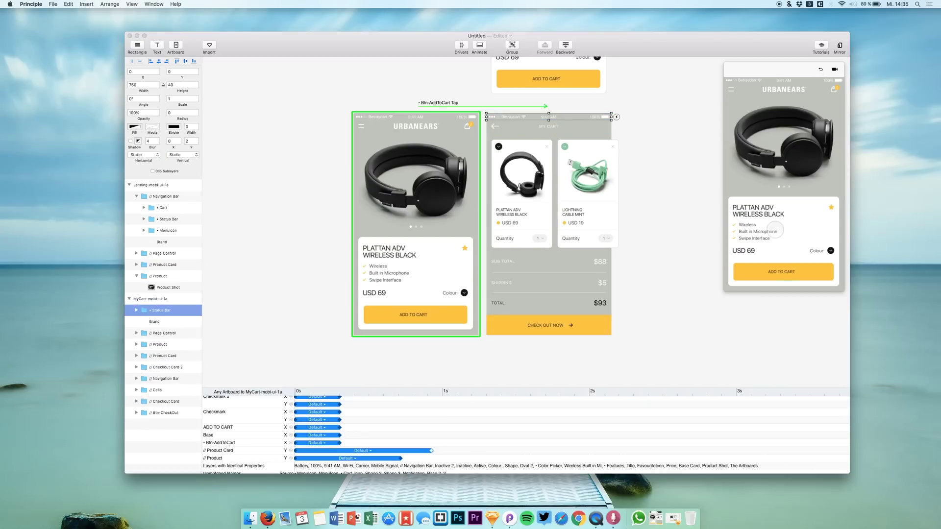
pyautogui.click(775, 273)
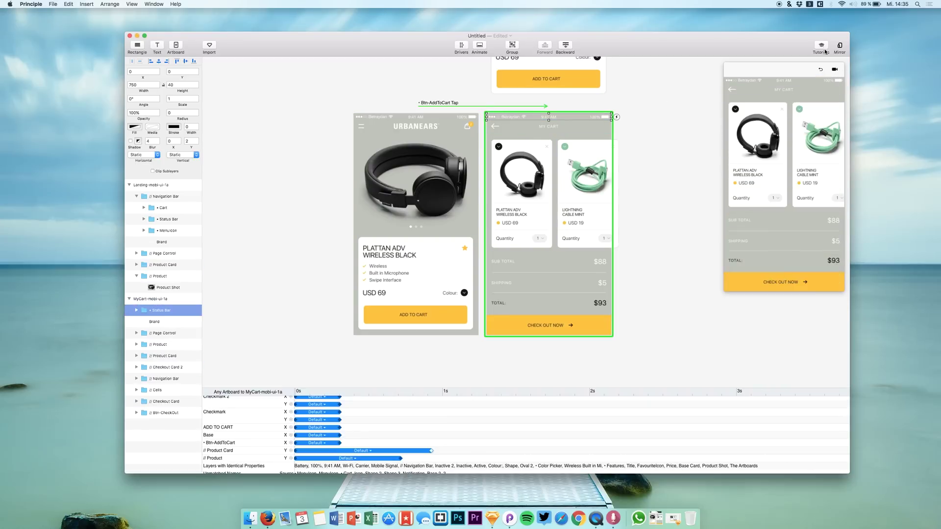
pyautogui.click(820, 70)
pyautogui.click(795, 274)
pyautogui.click(824, 35)
pyautogui.click(819, 69)
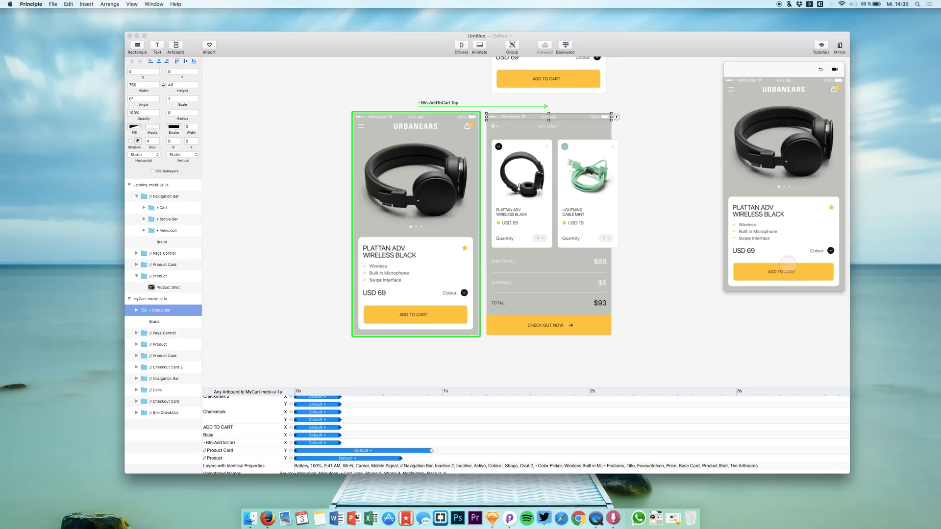
pyautogui.click(786, 271)
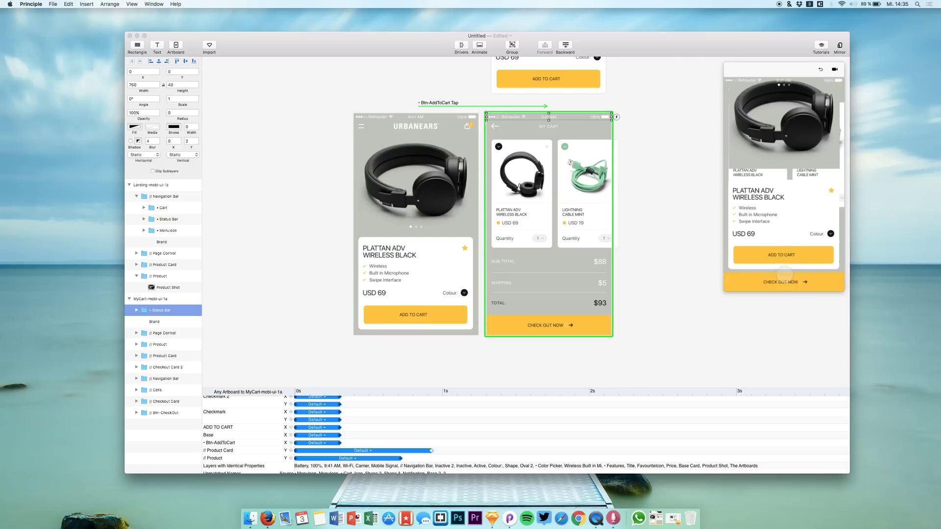
pyautogui.click(821, 69)
pyautogui.click(783, 272)
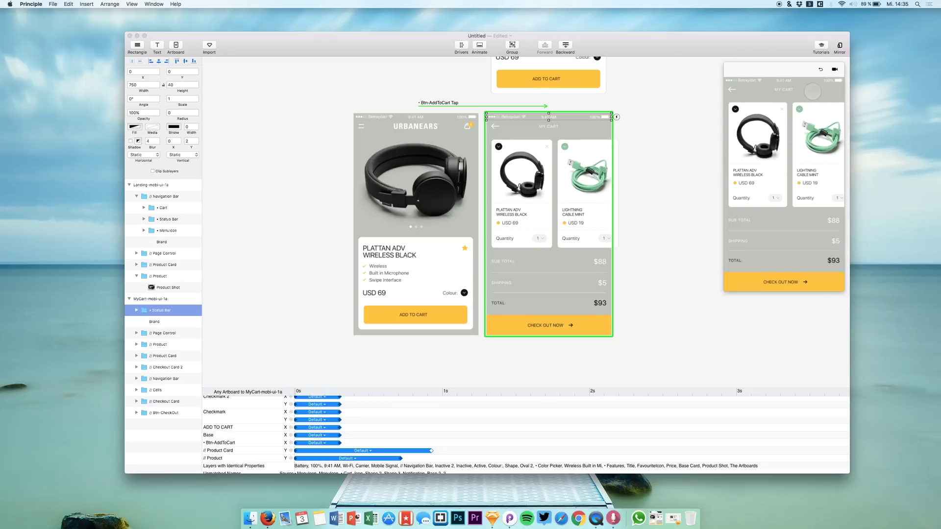
pyautogui.click(820, 69)
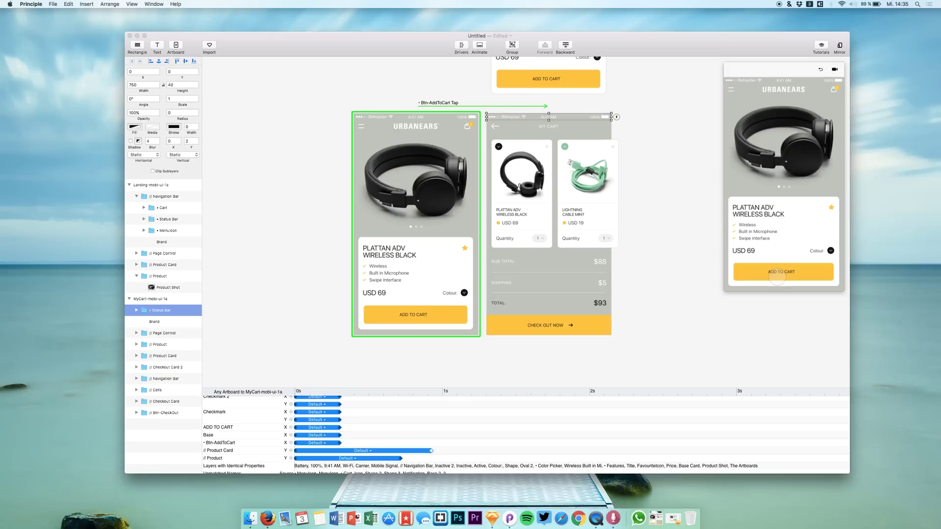
pyautogui.click(781, 272)
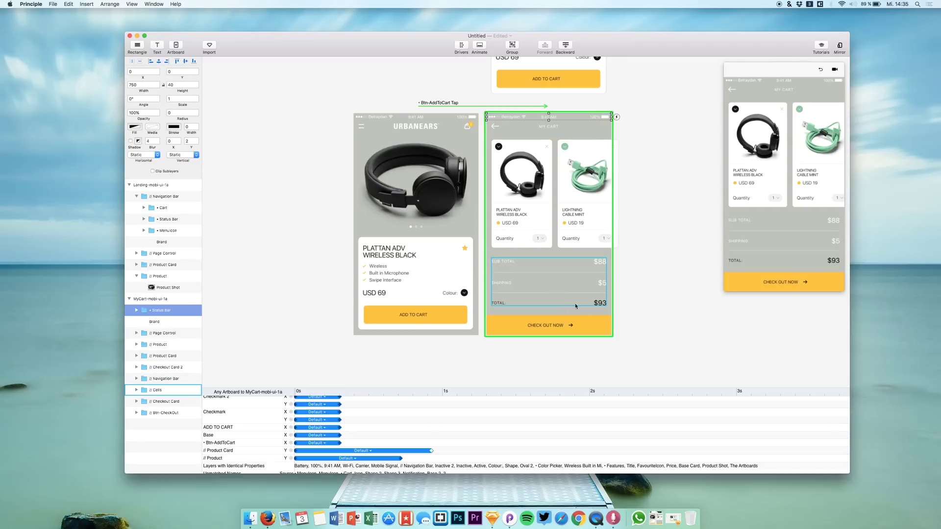
# Paste copies of the cart's Checkout Cards, Navigation Bar 2, Cells and Btn-CheckOut into the landing artboard.
pyautogui.moveTo(628, 332); pyautogui.dragTo(522, 231)
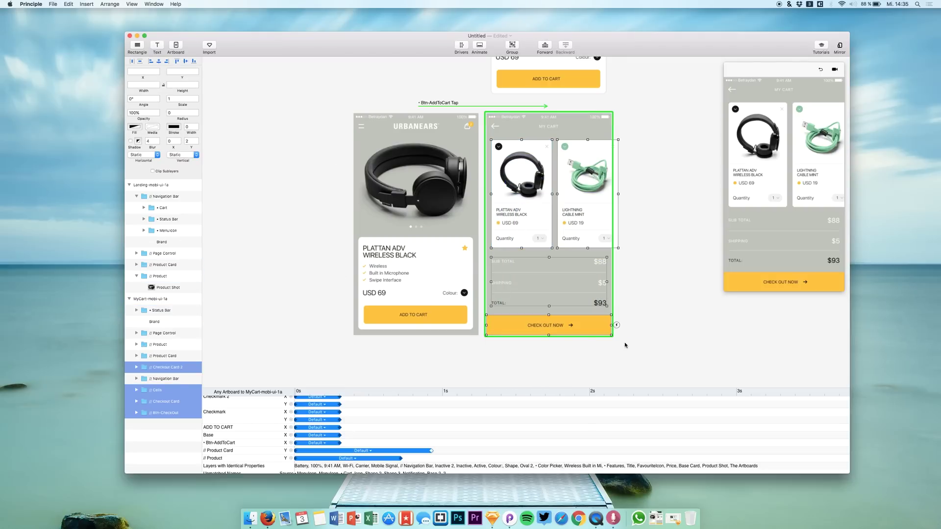
pyautogui.moveTo(624, 343); pyautogui.dragTo(486, 125)
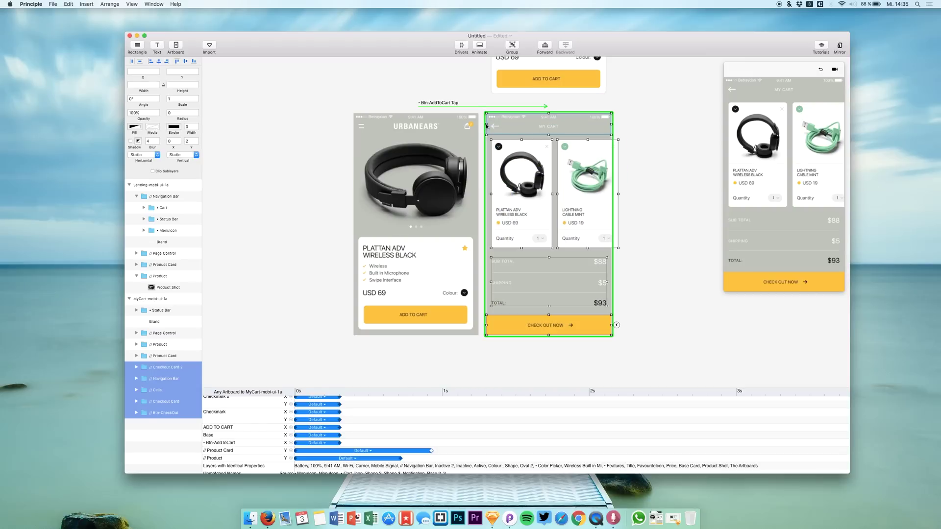
pyautogui.click(137, 197)
pyautogui.press('super+v')
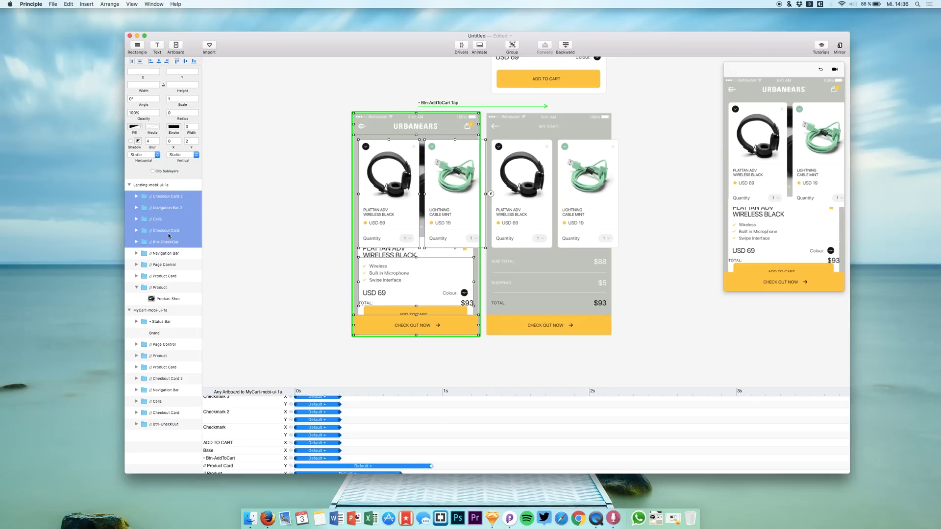
pyautogui.click(146, 311)
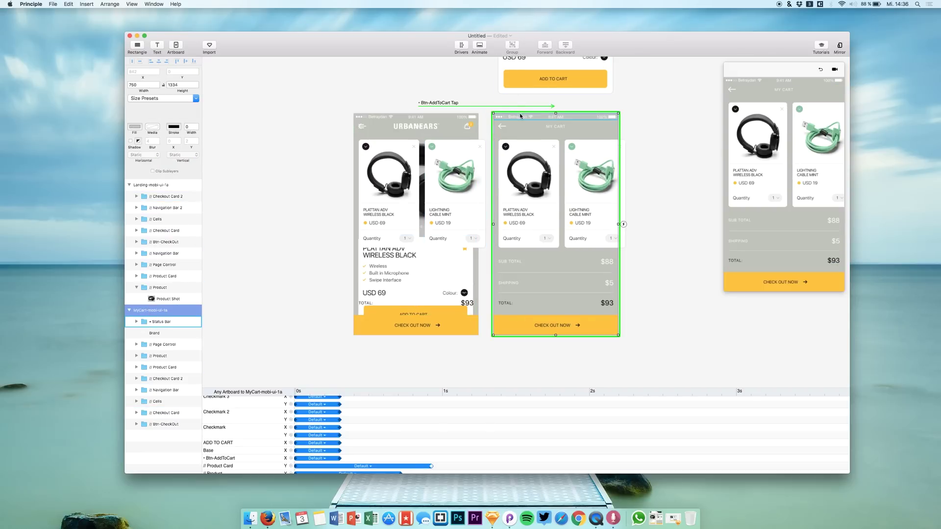
# Move the five pasted layers, Btn-CheckOut through Checkout Card 2, off the landing artboard's right edge.
pyautogui.moveTo(523, 116)
pyautogui.mouseDown()
pyautogui.moveTo(548, 116)
pyautogui.moveTo(529, 116)
pyautogui.mouseUp()
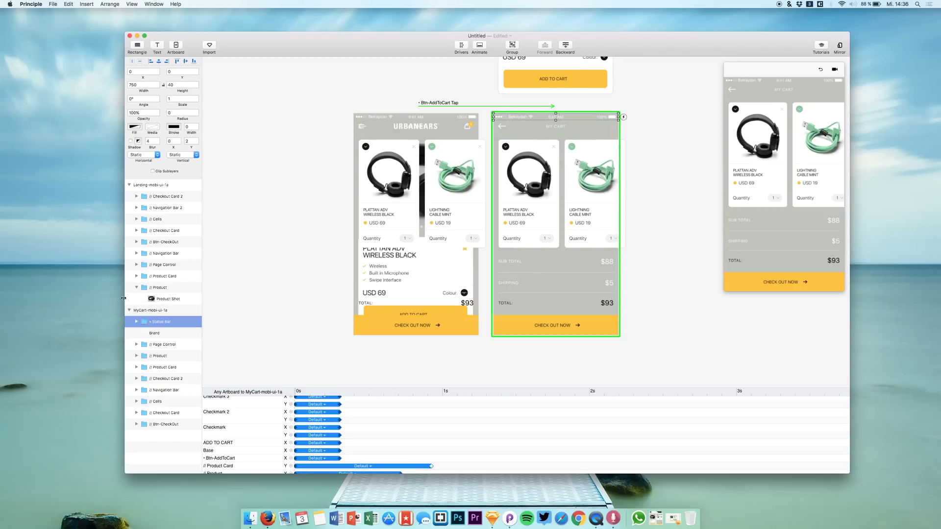
pyautogui.click(146, 310)
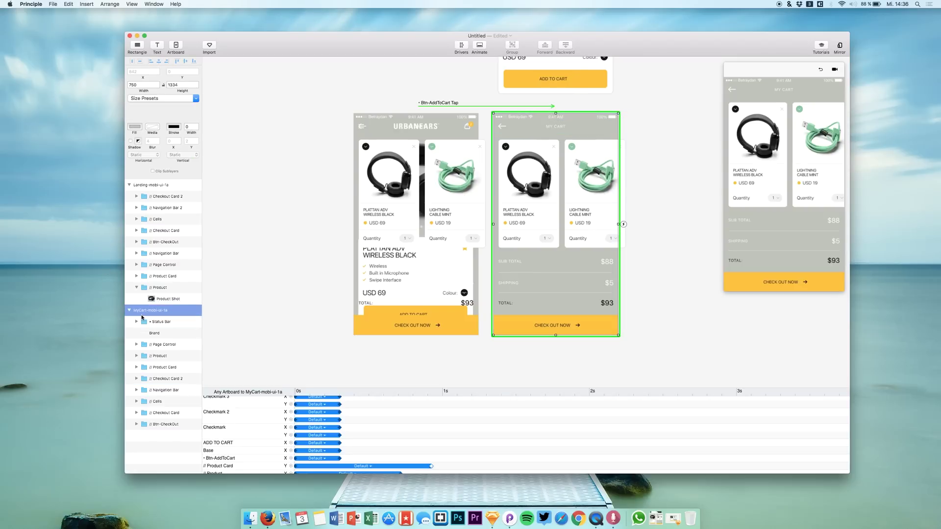
pyautogui.click(155, 241)
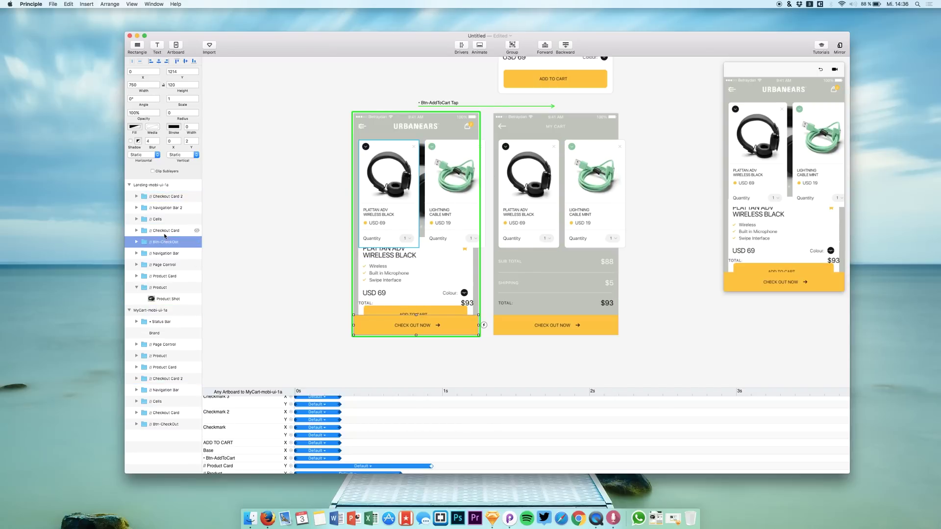
pyautogui.keyDown('shift'); pyautogui.click(152, 196); pyautogui.keyUp('shift')
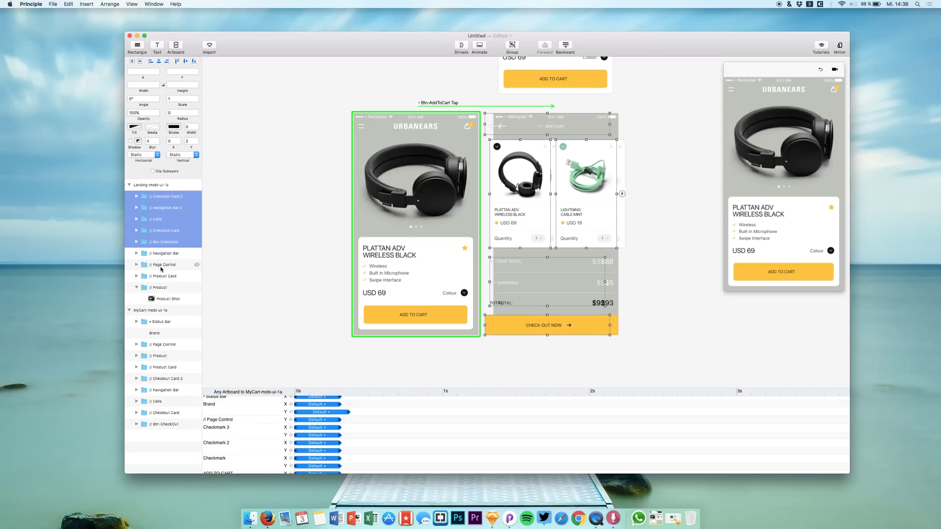
pyautogui.click(262, 268)
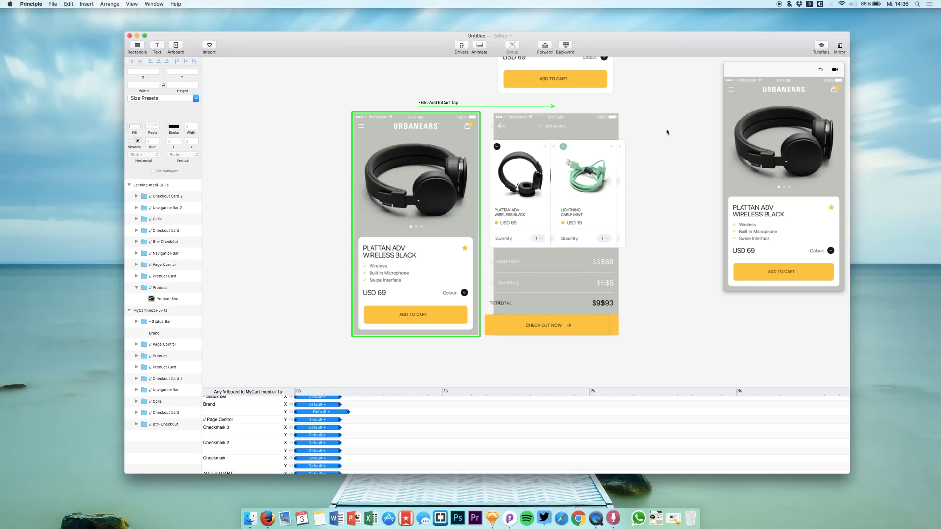
# Shift the MyCart artboard further right and reset the preview to the landing screen.
pyautogui.scroll(5, 637, 147)
pyautogui.scroll(-3, 617, 157)
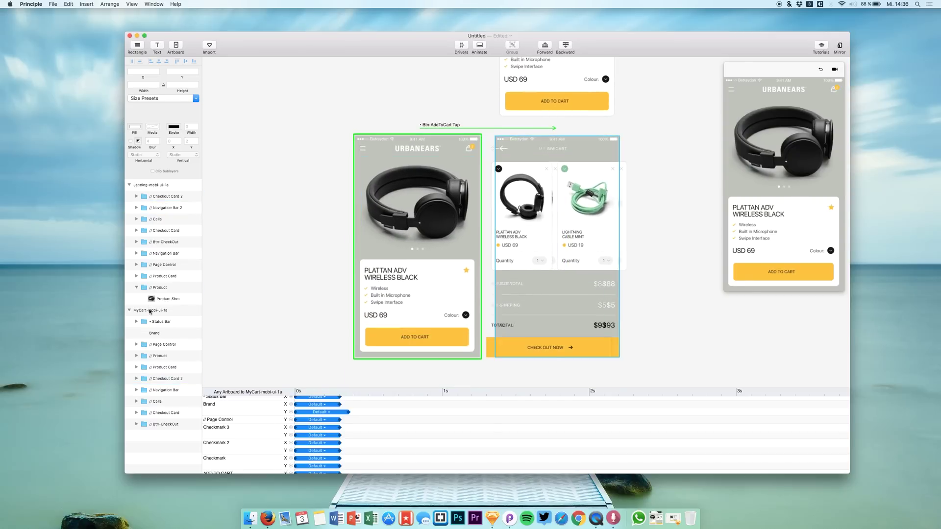
pyautogui.click(150, 310)
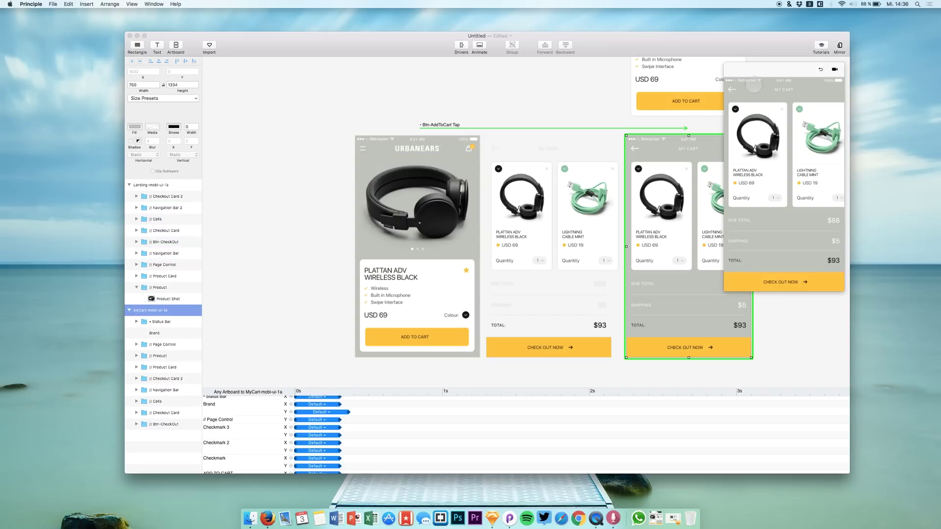
pyautogui.click(821, 71)
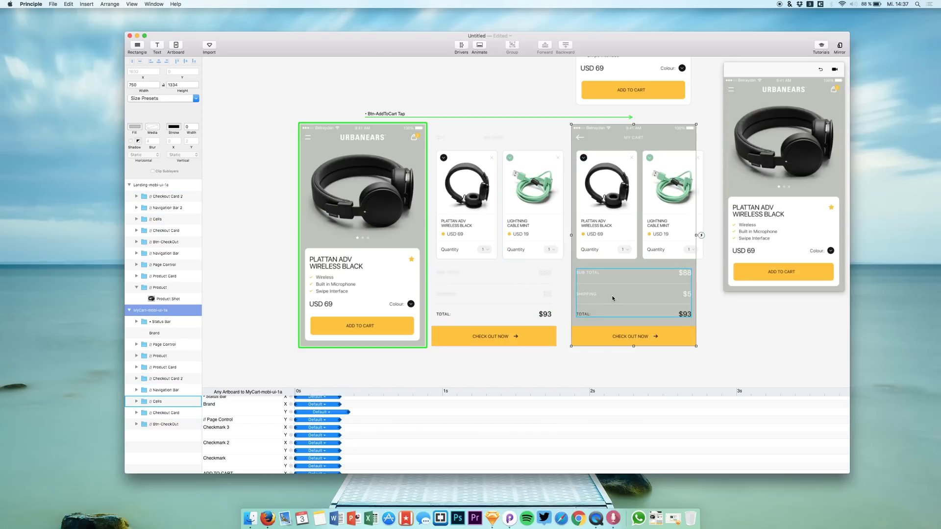
pyautogui.click(764, 282)
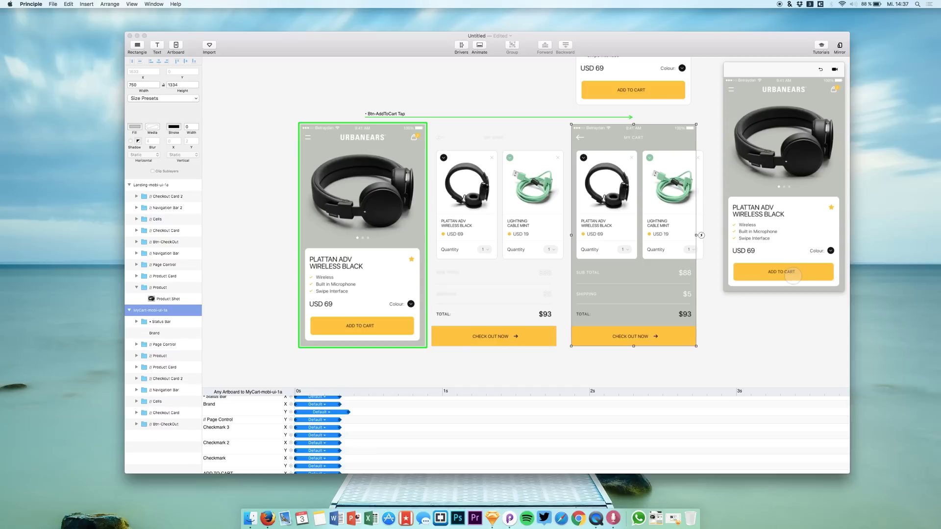
# Play the Add to Cart tap three times in the preview, ending on My Cart.
pyautogui.click(792, 275)
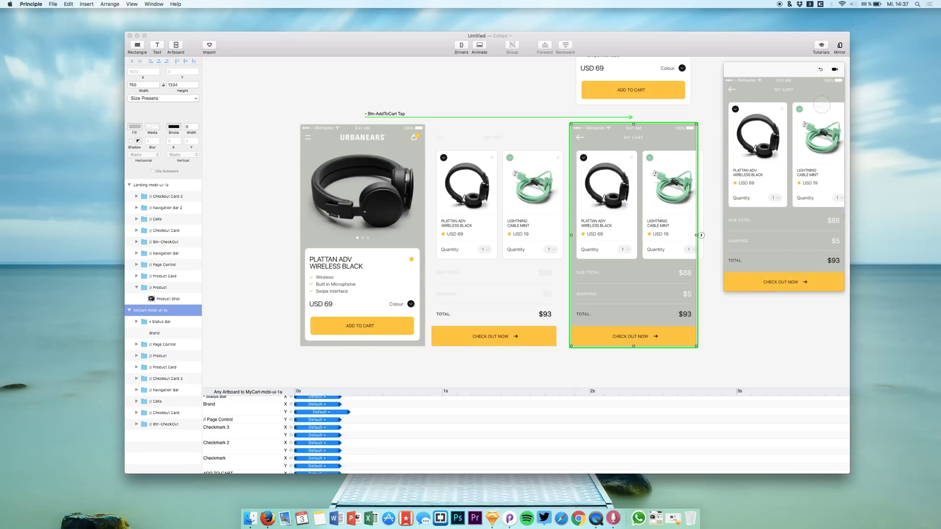
pyautogui.click(821, 70)
pyautogui.click(768, 274)
pyautogui.click(817, 73)
pyautogui.click(777, 274)
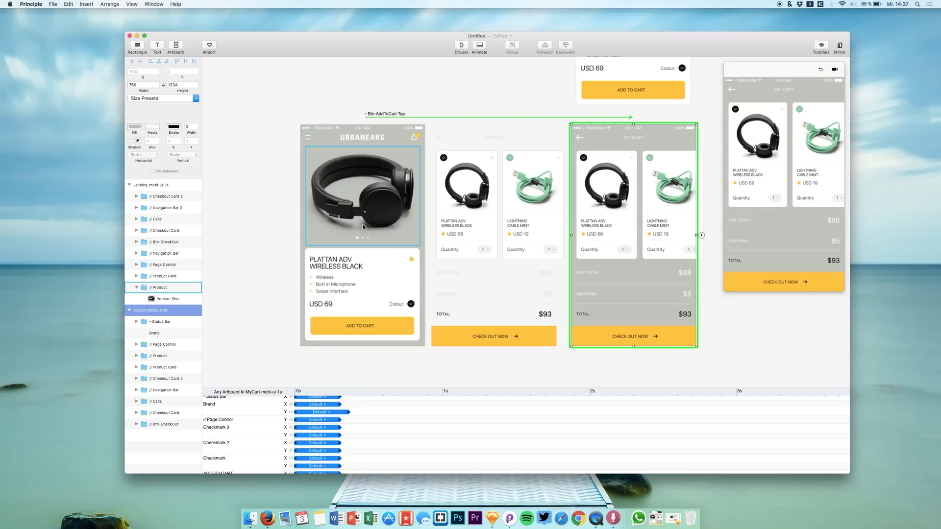
# Shorten the Product Card animation slightly, retest the tap, and select the cart's Plattan card.
pyautogui.scroll(-5, 421, 426)
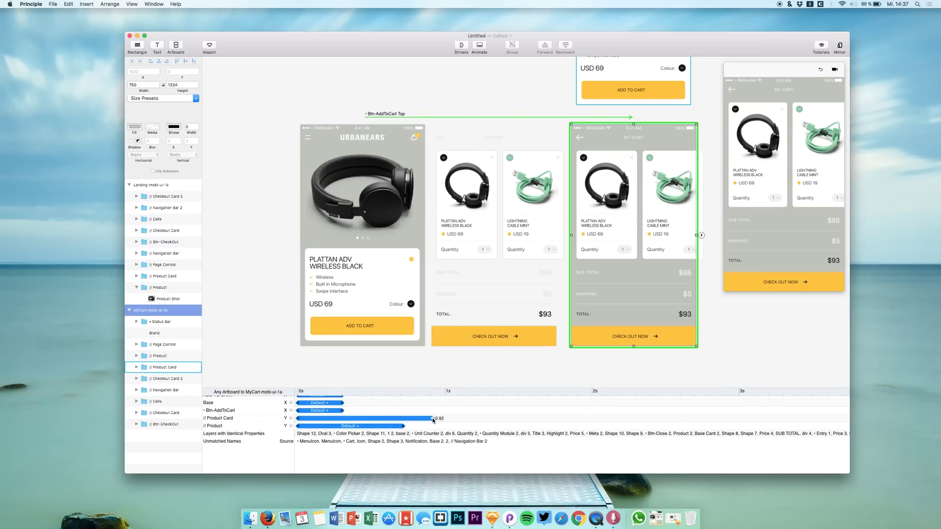
pyautogui.moveTo(426, 419)
pyautogui.mouseDown()
pyautogui.moveTo(392, 426)
pyautogui.moveTo(415, 418)
pyautogui.mouseUp()
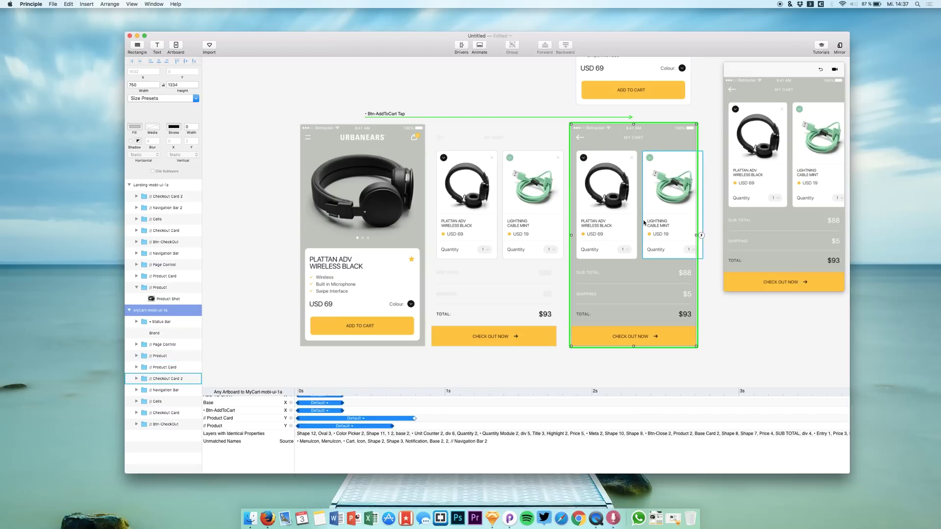
pyautogui.click(820, 70)
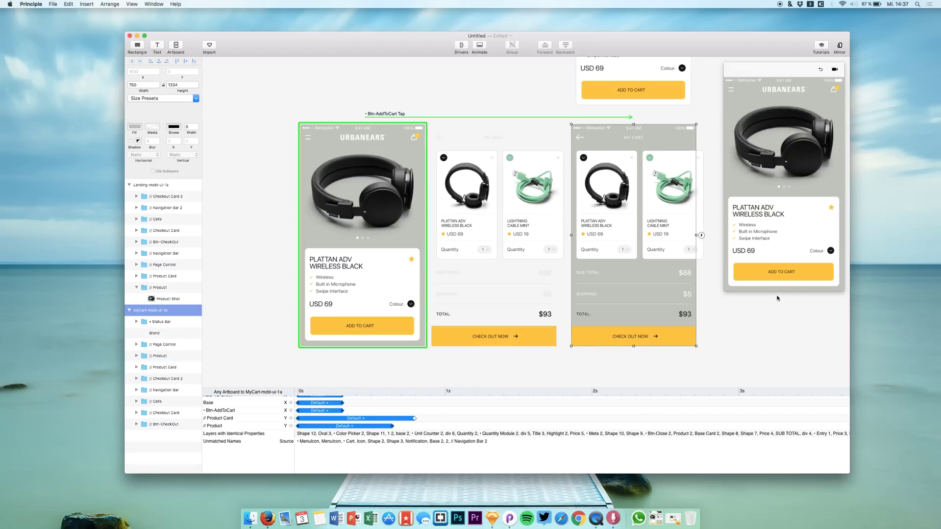
pyautogui.click(779, 272)
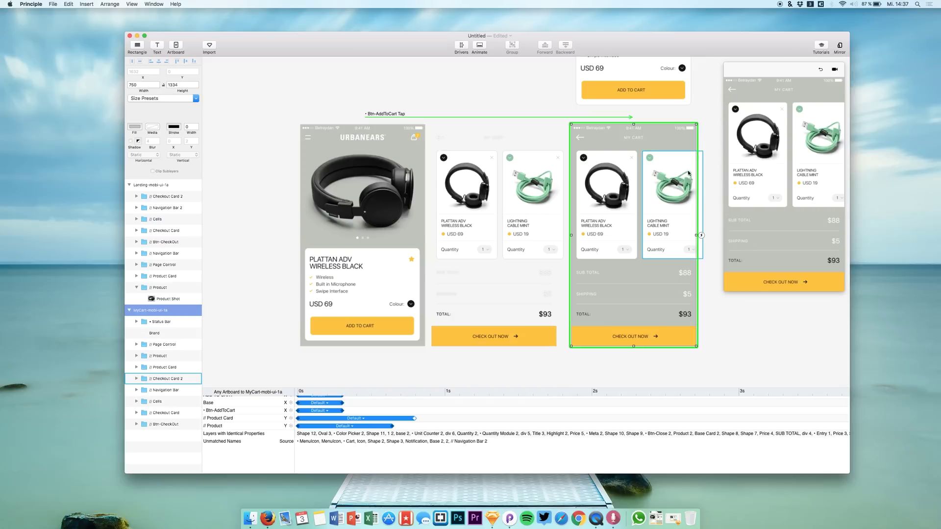
pyautogui.click(607, 191)
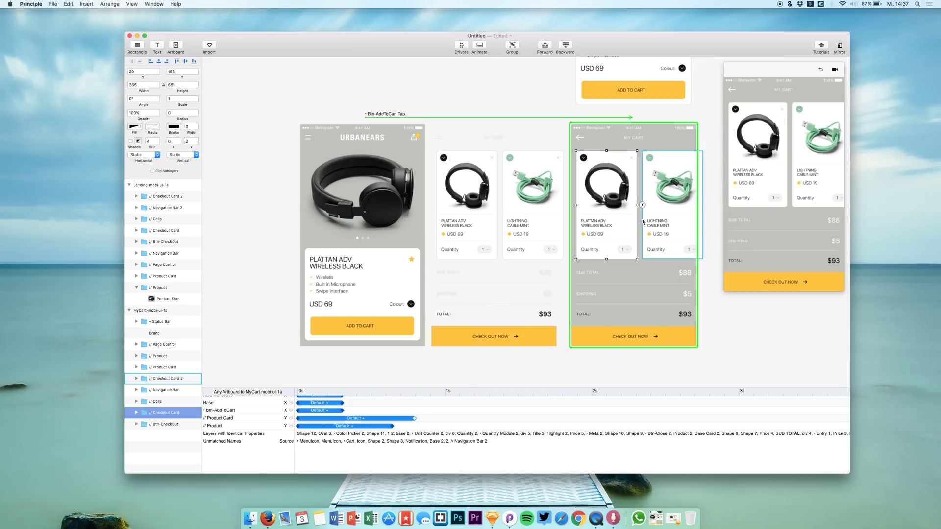
pyautogui.scroll(3, 392, 431)
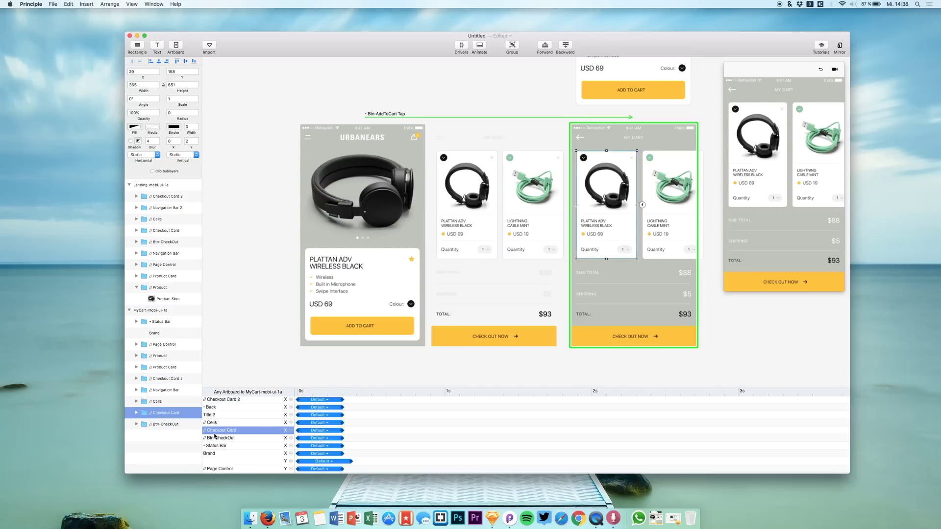
# Move the Checkout Card 2 layer to sit just above Checkout Card in the Layers list.
pyautogui.click(758, 130)
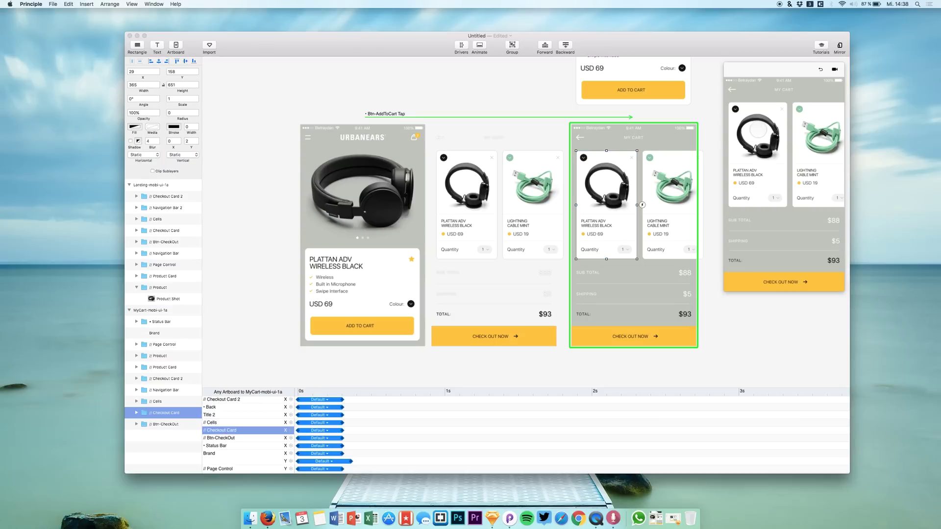
pyautogui.click(666, 197)
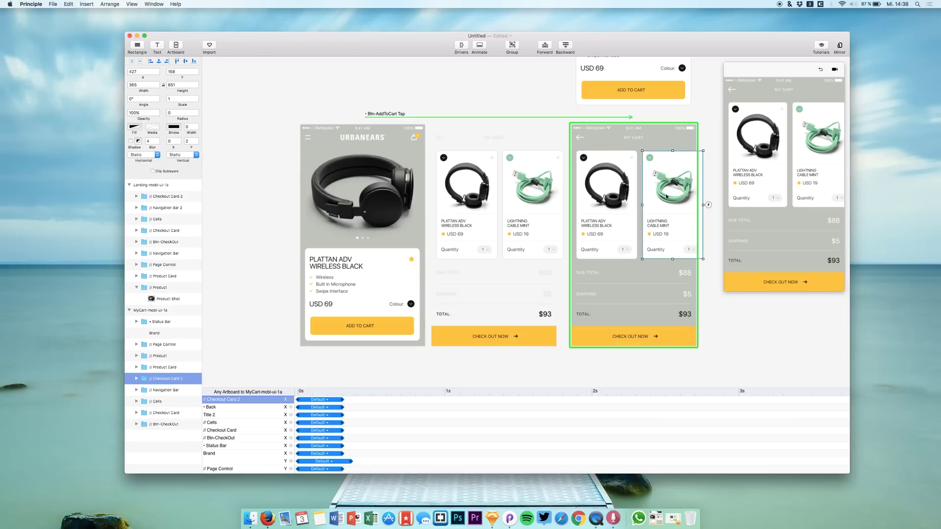
pyautogui.click(221, 430)
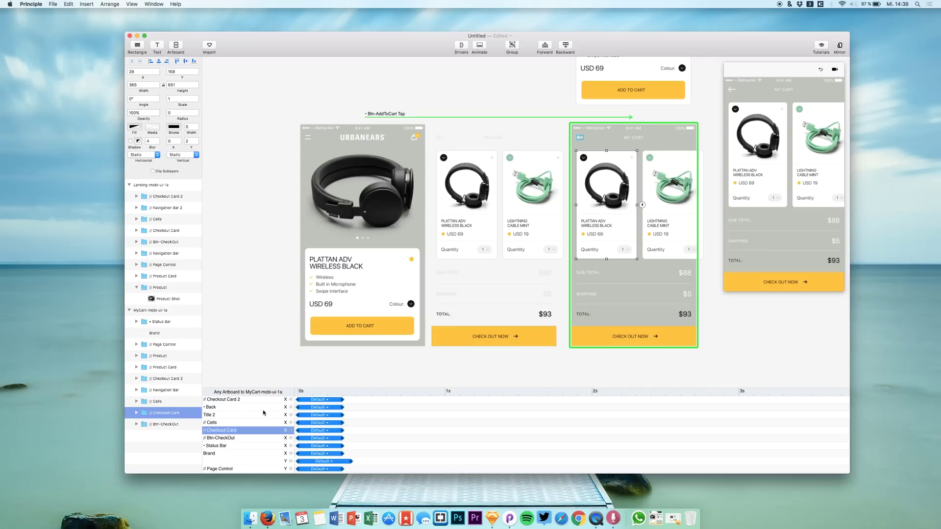
pyautogui.moveTo(164, 379); pyautogui.dragTo(133, 409)
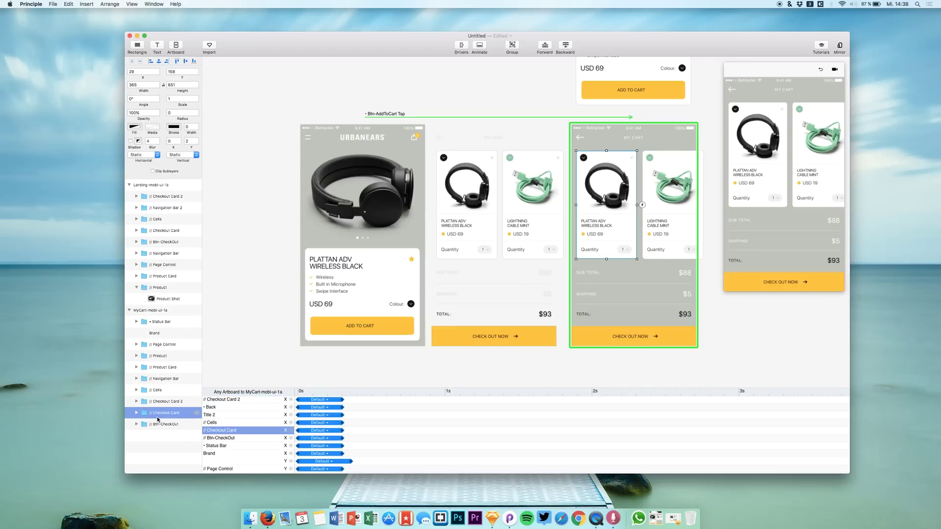
# Lengthen the Checkout Card animation to about 0.44 s and Checkout Card 2 to 0.41 s.
pyautogui.click(231, 399)
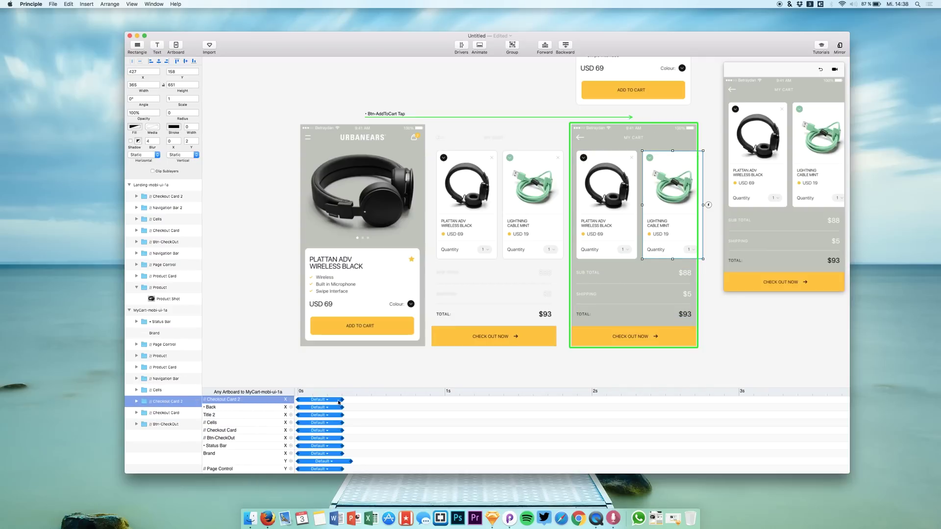
pyautogui.click(242, 432)
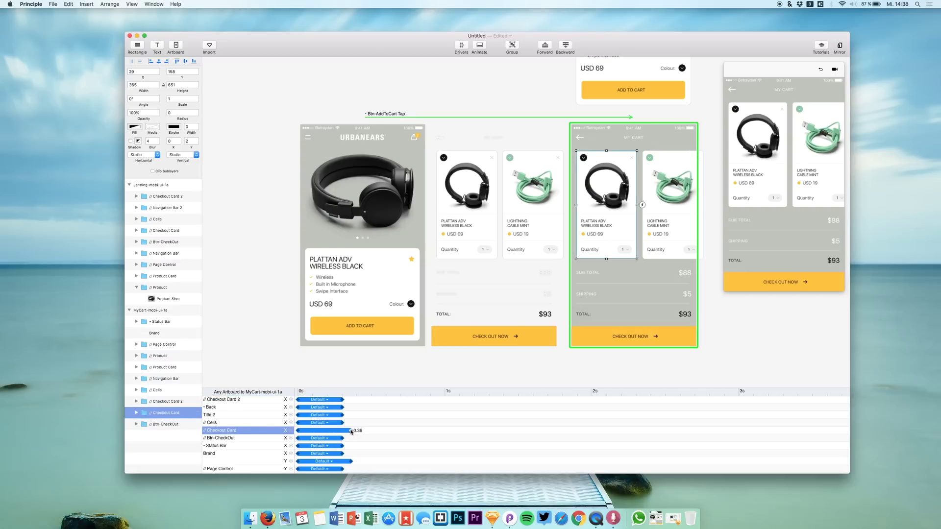
pyautogui.moveTo(350, 431); pyautogui.dragTo(353, 431)
pyautogui.moveTo(363, 430); pyautogui.dragTo(363, 430)
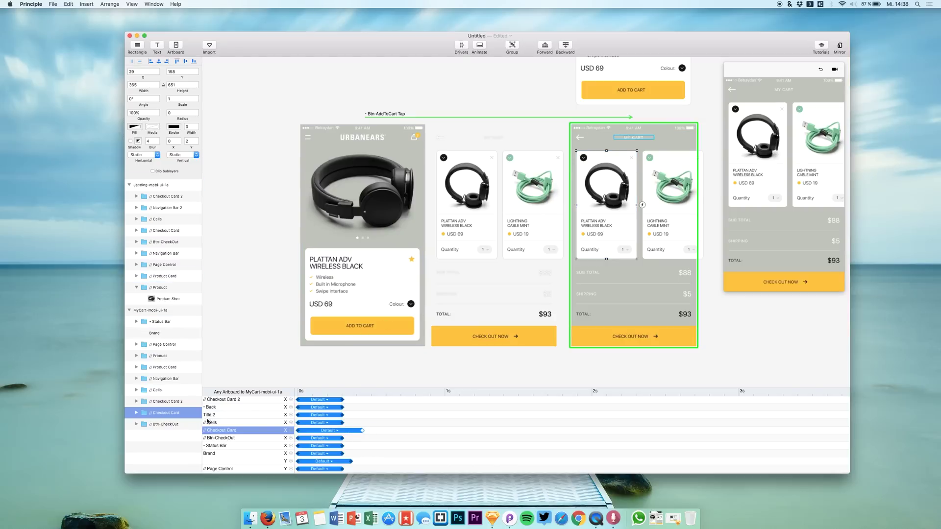
pyautogui.click(173, 403)
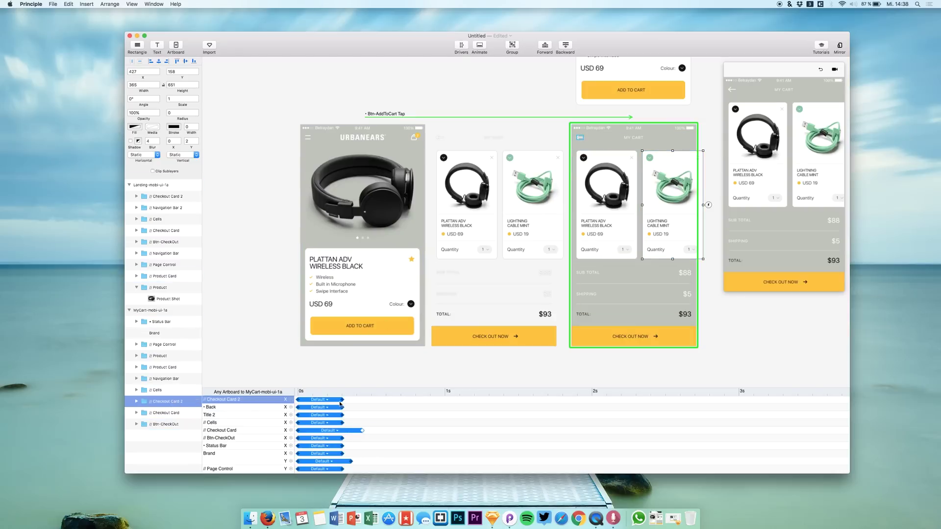
pyautogui.moveTo(344, 399); pyautogui.dragTo(385, 403)
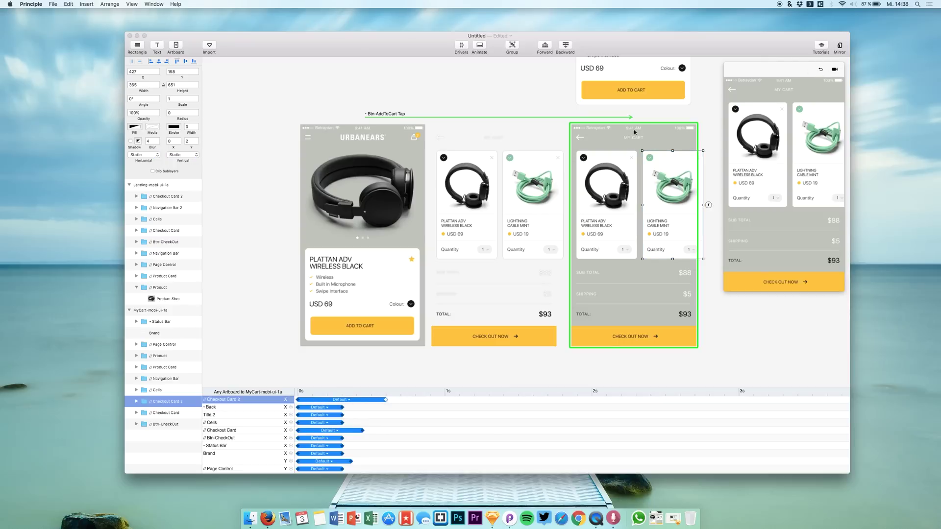
# Replay the transition, then stretch Checkout Card to 0.65 s and Checkout Card 2 to 0.92 s.
pyautogui.click(343, 432)
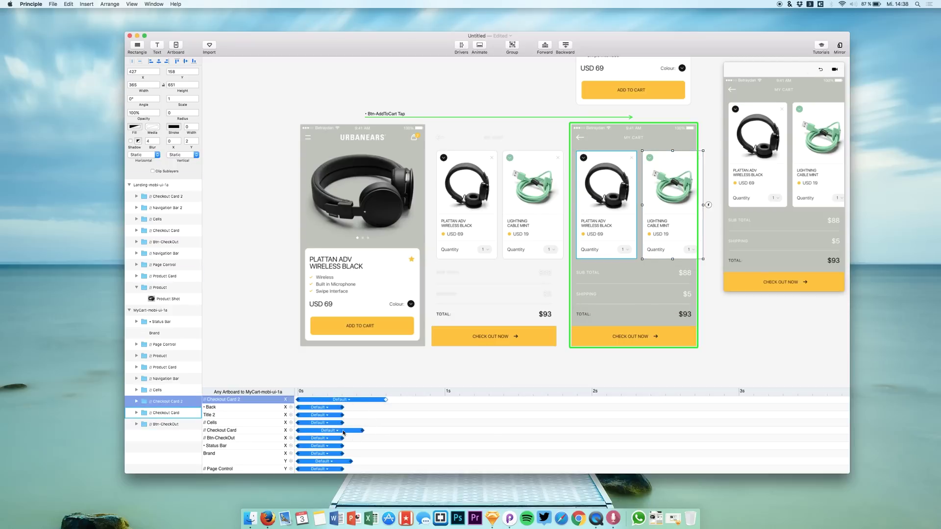
pyautogui.click(820, 70)
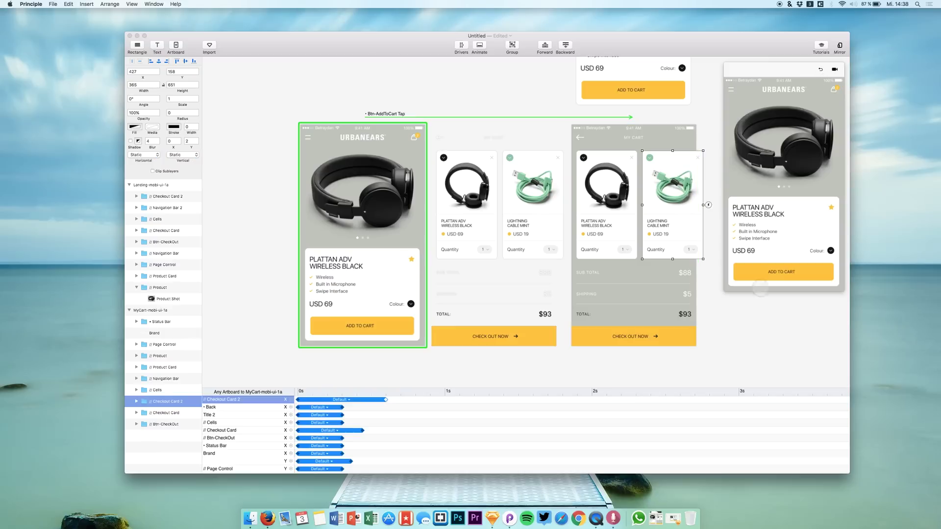
pyautogui.click(764, 274)
pyautogui.click(480, 352)
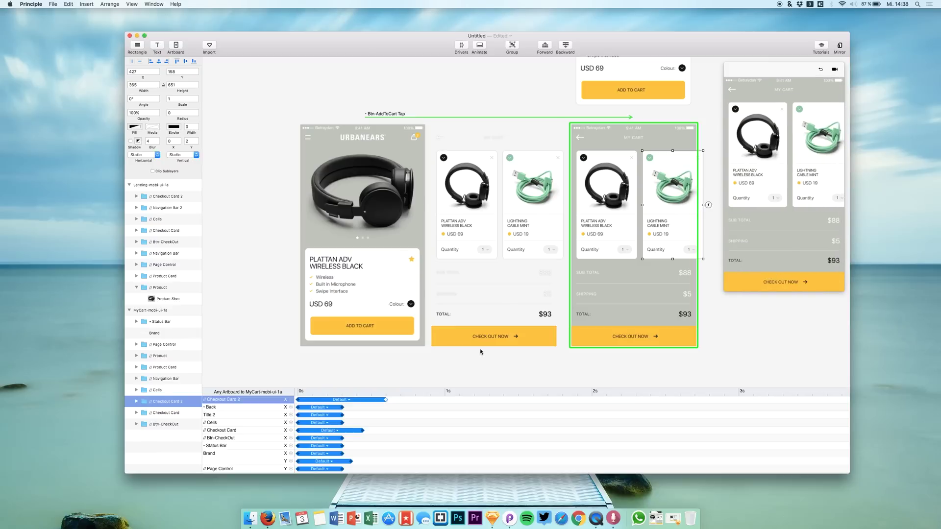
pyautogui.moveTo(363, 430); pyautogui.dragTo(395, 431)
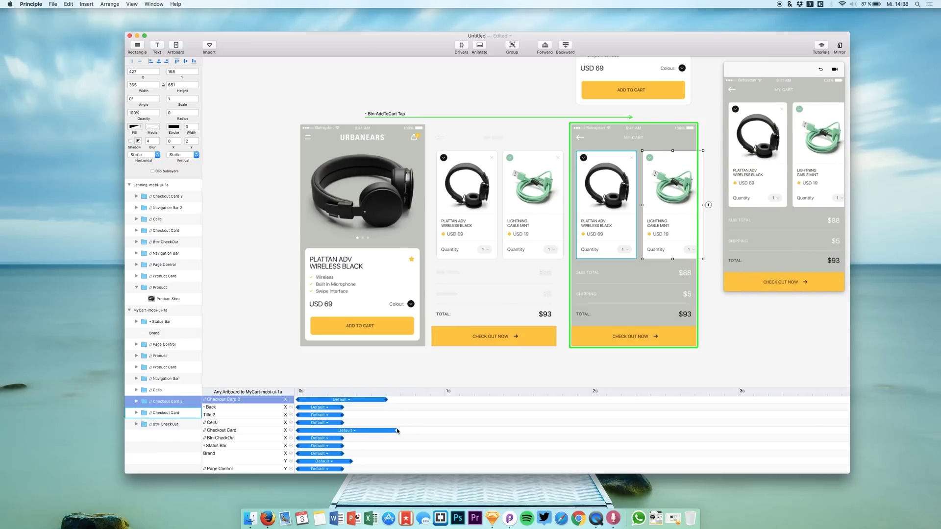
pyautogui.moveTo(387, 399); pyautogui.dragTo(435, 402)
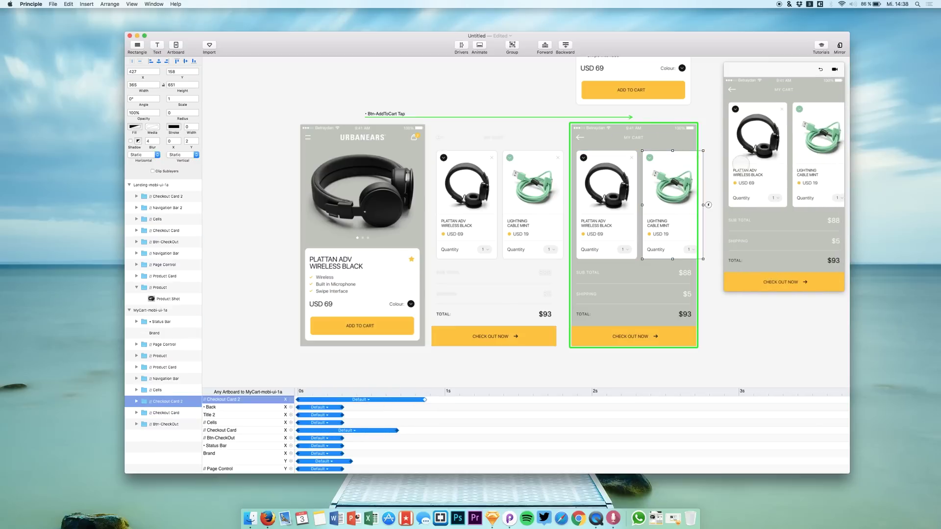
# Stretch Checkout Card to about 0.97 s and Checkout Card 2 to about 1.1 s, then replay.
pyautogui.click(820, 69)
pyautogui.click(767, 273)
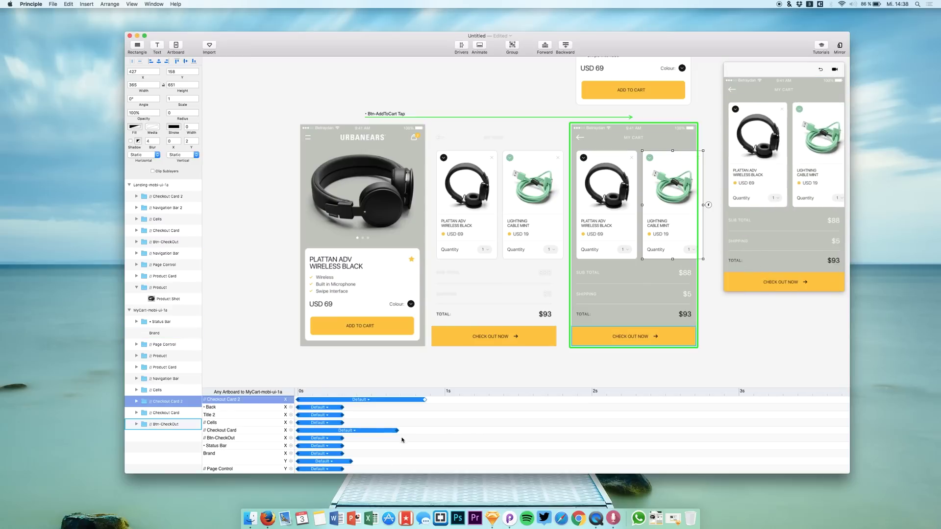
pyautogui.moveTo(398, 431); pyautogui.dragTo(441, 430)
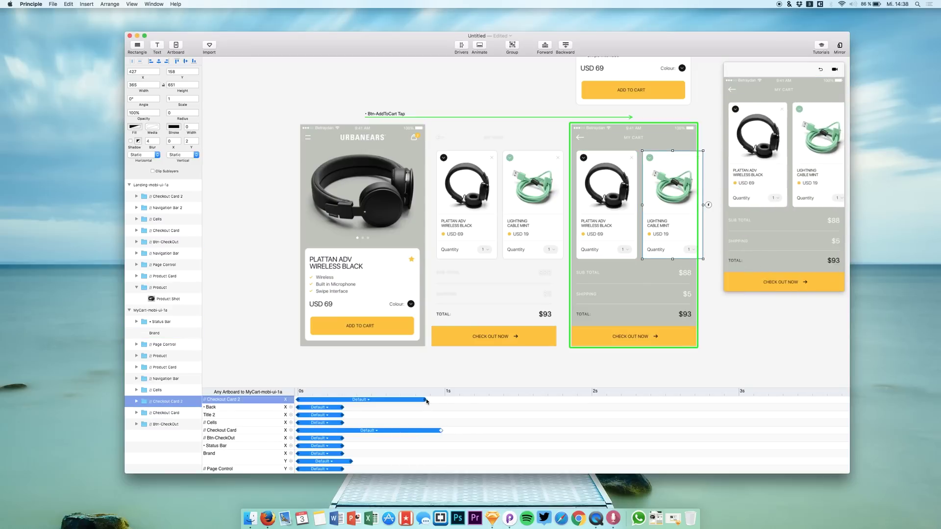
pyautogui.moveTo(426, 399); pyautogui.dragTo(463, 399)
pyautogui.click(823, 76)
pyautogui.click(821, 70)
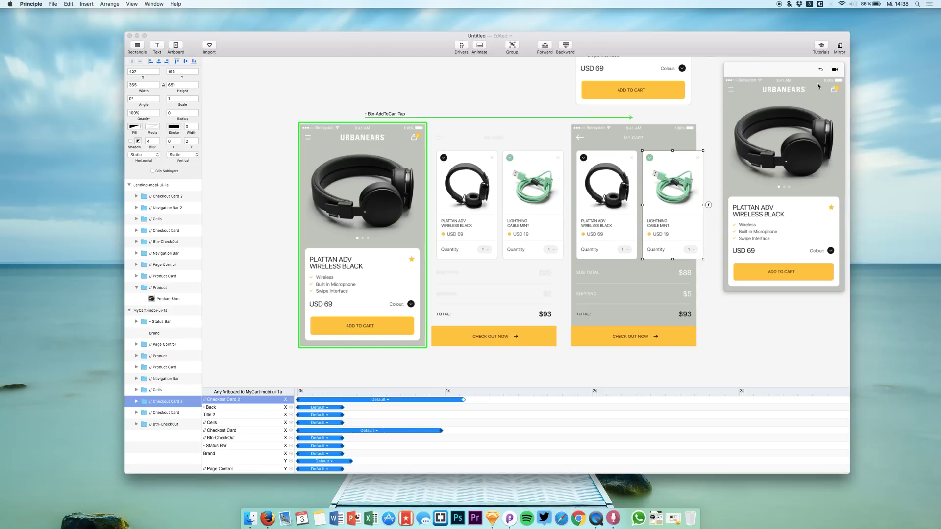
pyautogui.click(767, 279)
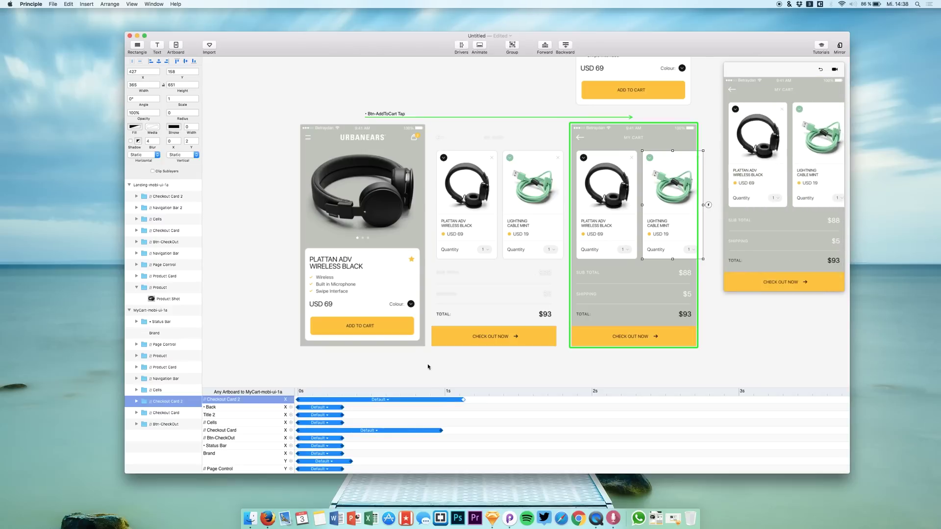
pyautogui.click(440, 427)
pyautogui.moveTo(440, 427)
pyautogui.mouseDown()
pyautogui.moveTo(495, 430)
pyautogui.moveTo(451, 431)
pyautogui.mouseUp()
# Shorten the Product animation to 0.51 s and the Product Card animation to 0.63 s.
pyautogui.scroll(-1, 451, 433)
pyautogui.scroll(-10, 450, 433)
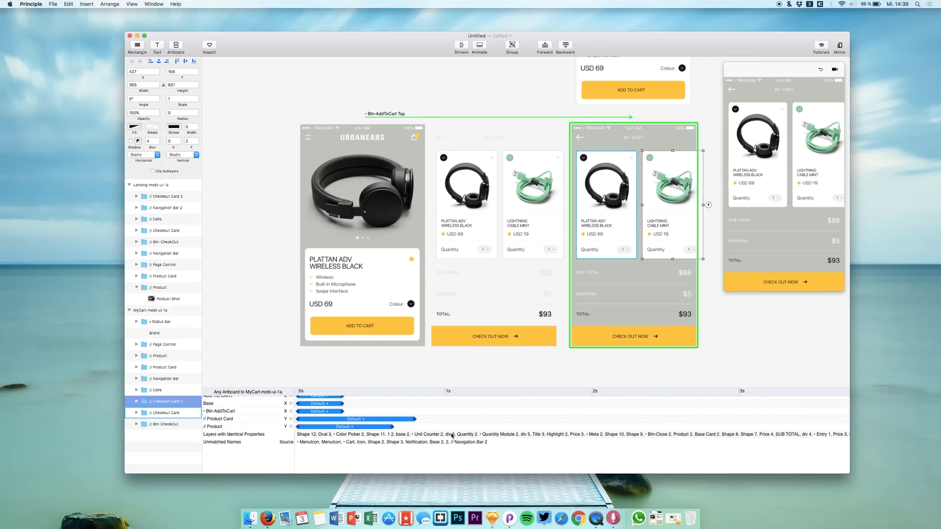
pyautogui.click(394, 428)
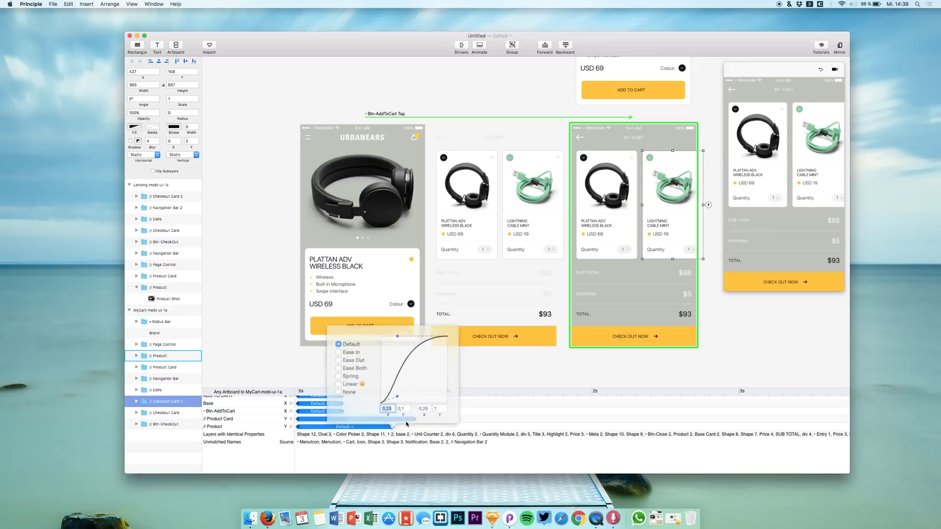
pyautogui.click(393, 431)
pyautogui.moveTo(392, 428); pyautogui.dragTo(373, 428)
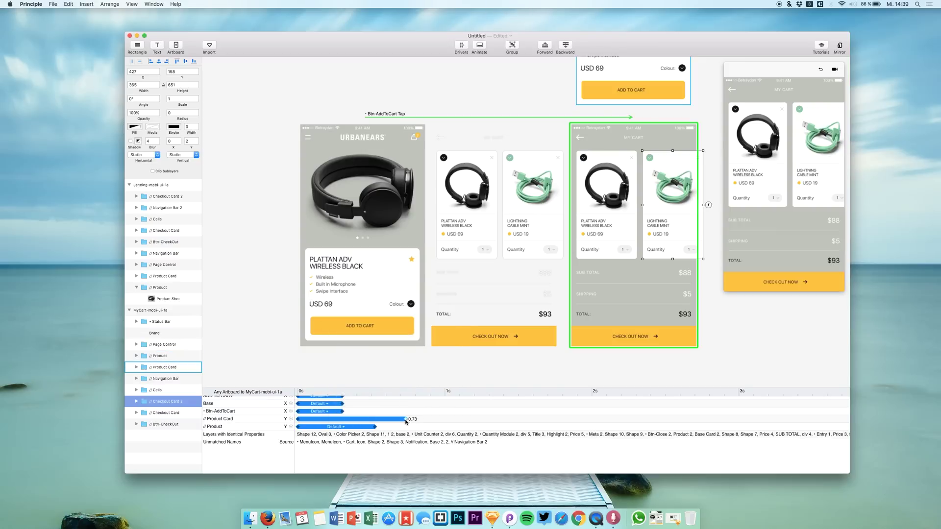
pyautogui.moveTo(390, 422); pyautogui.dragTo(390, 422)
# Replay the Add to Cart transition, stretch the Checkout Card animation further, and check the new timing.
pyautogui.scroll(5, 388, 422)
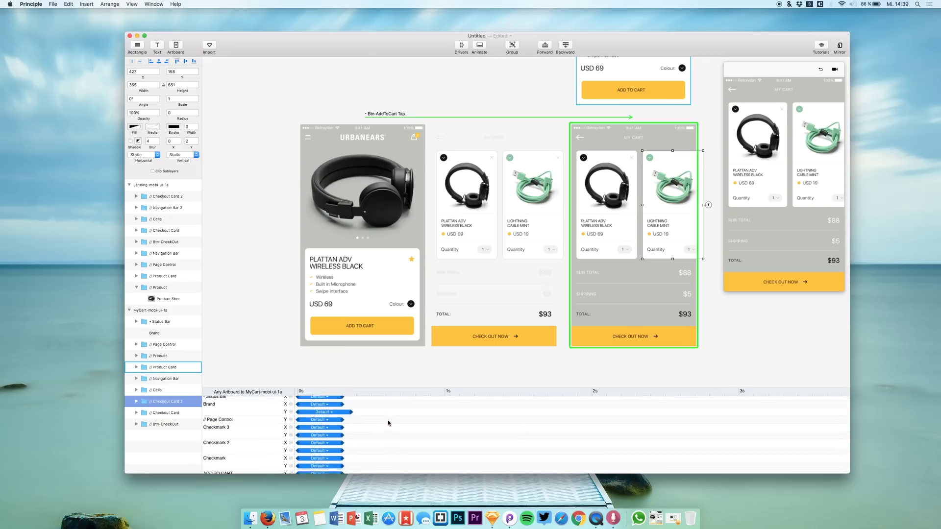
pyautogui.click(757, 63)
pyautogui.click(822, 70)
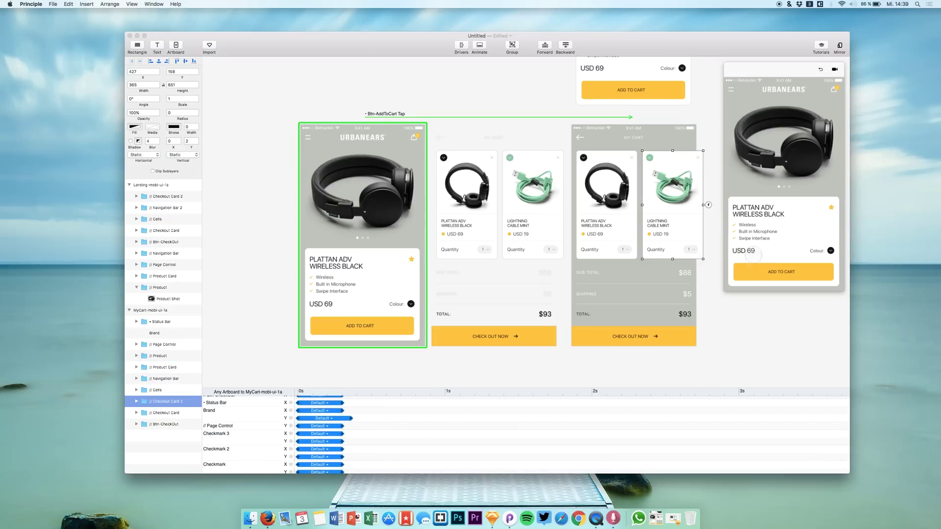
pyautogui.click(756, 275)
pyautogui.click(380, 465)
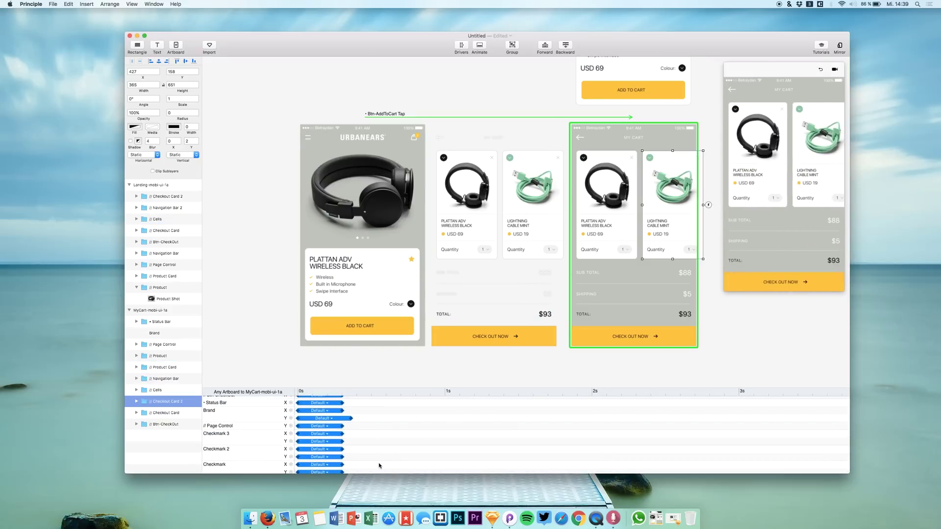
pyautogui.scroll(5, 380, 466)
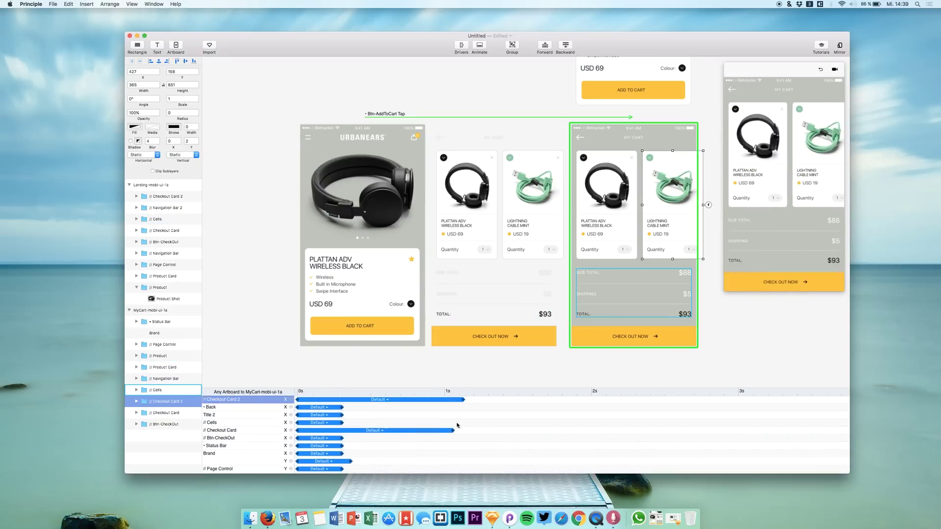
pyautogui.moveTo(455, 430); pyautogui.dragTo(496, 400)
pyautogui.click(820, 70)
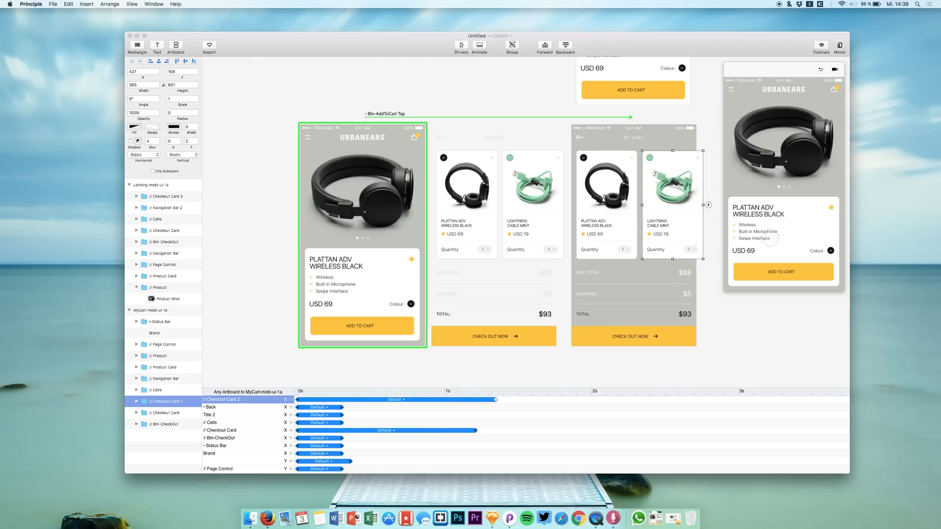
pyautogui.click(765, 273)
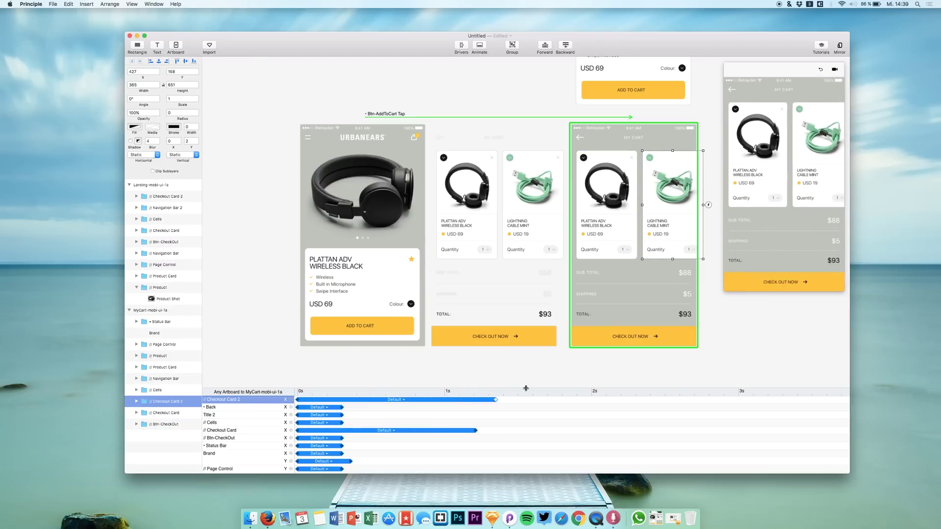
# Try Ease Both and Ease In on Checkout Card, keep Default easing, and extend it to about 1.4 s.
pyautogui.click(391, 432)
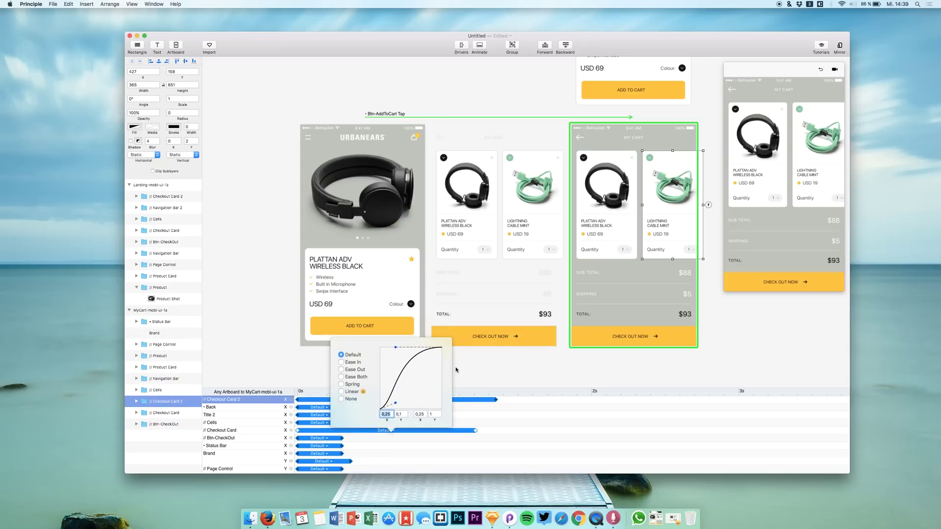
pyautogui.click(351, 362)
pyautogui.click(351, 369)
pyautogui.click(350, 377)
pyautogui.click(351, 369)
pyautogui.click(348, 363)
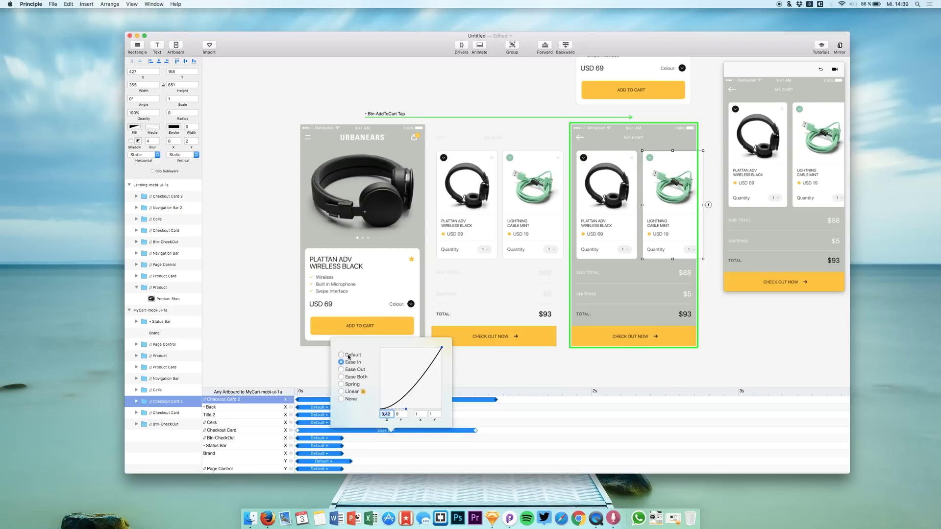
pyautogui.click(349, 355)
pyautogui.click(495, 436)
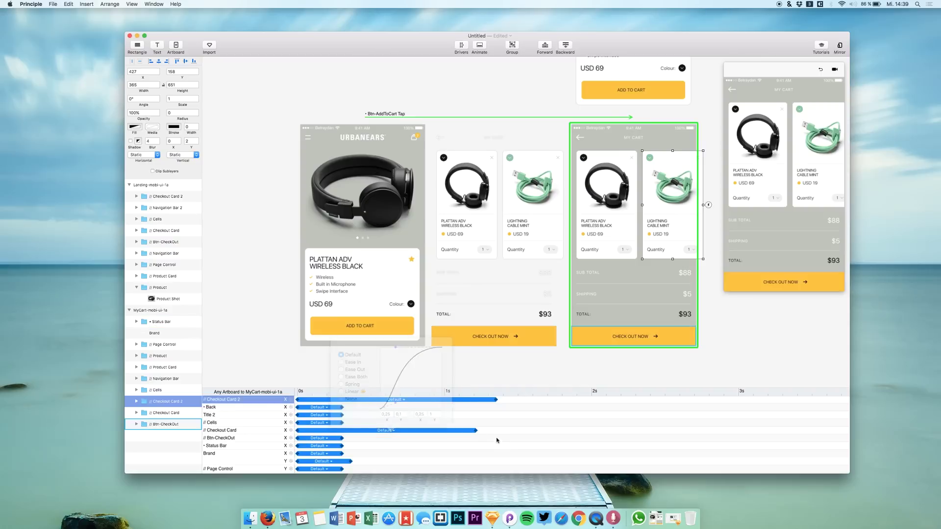
pyautogui.moveTo(476, 430); pyautogui.dragTo(547, 401)
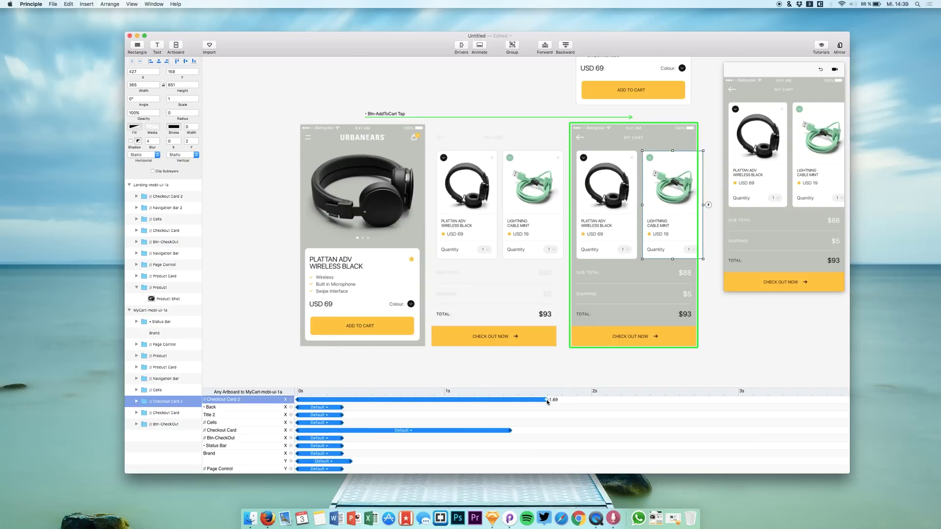
# Replay the transition, then lengthen Checkout Card and stretch Checkout Card 2 to about 2.2 s.
pyautogui.click(822, 69)
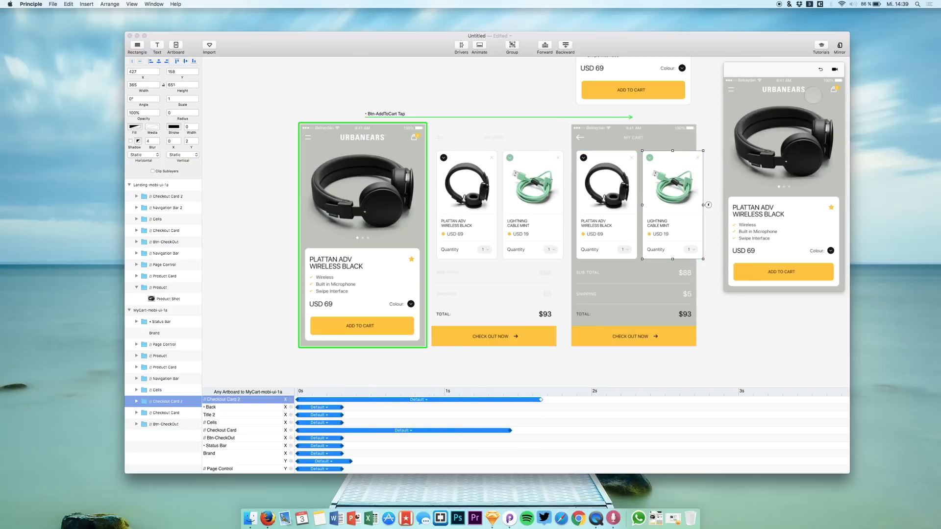
pyautogui.click(749, 274)
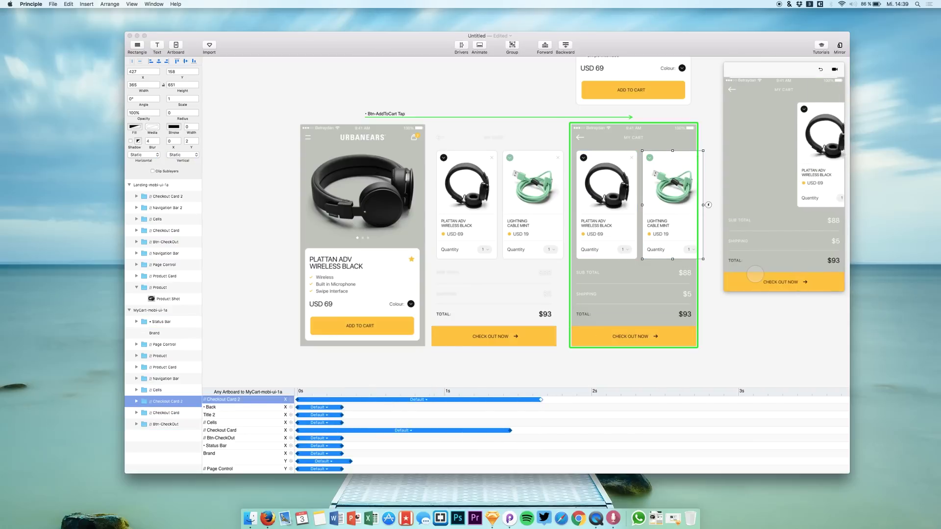
pyautogui.click(821, 69)
pyautogui.click(770, 272)
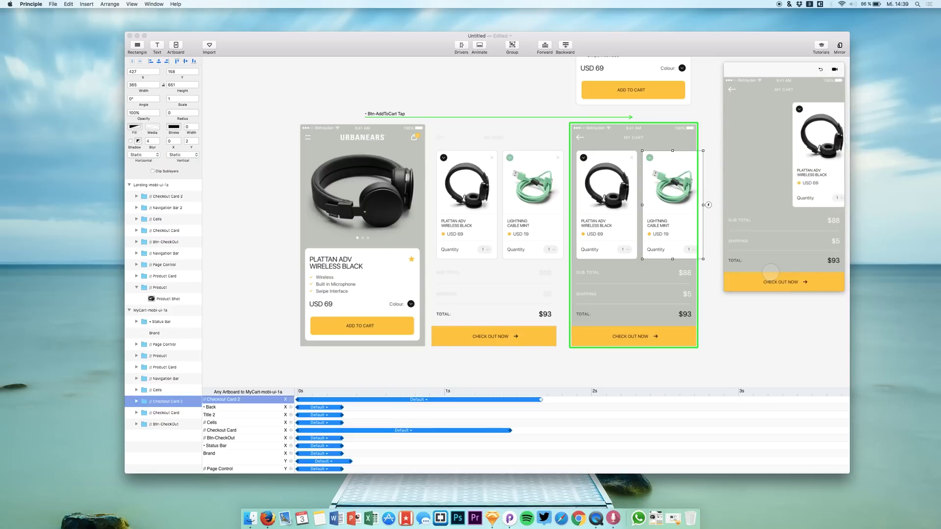
pyautogui.moveTo(512, 433); pyautogui.dragTo(569, 431)
pyautogui.moveTo(541, 400); pyautogui.dragTo(615, 400)
# Lengthen the Checkout Card animation past 2 s to about 2.55 s and beyond, previewing in between.
pyautogui.click(800, 152)
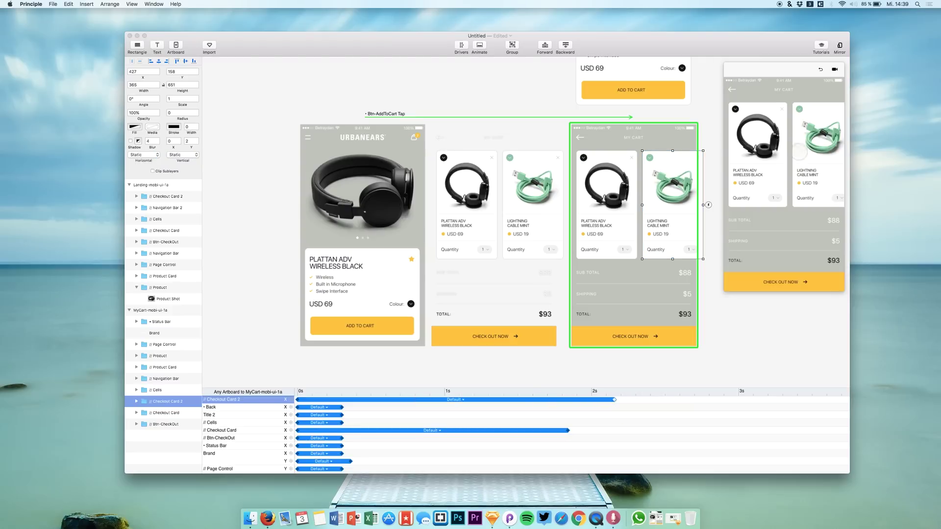
pyautogui.click(820, 71)
pyautogui.click(779, 279)
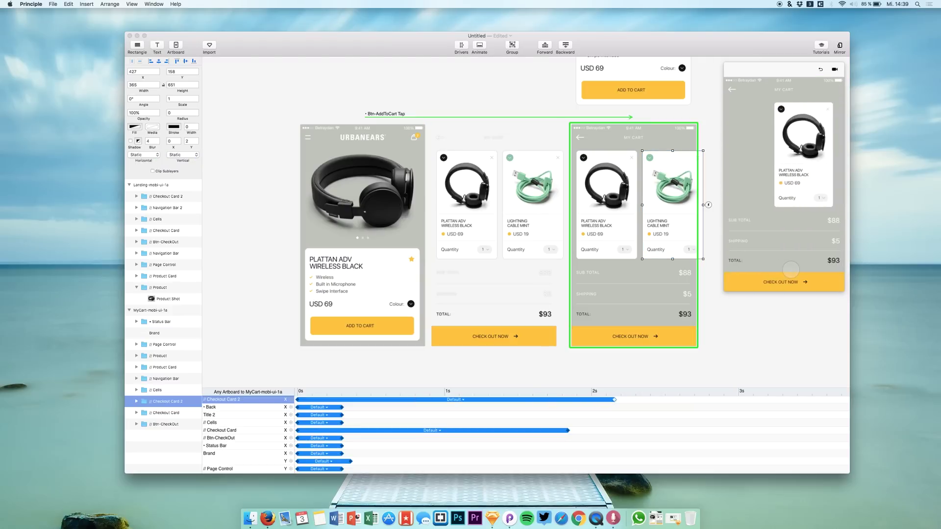
pyautogui.click(566, 431)
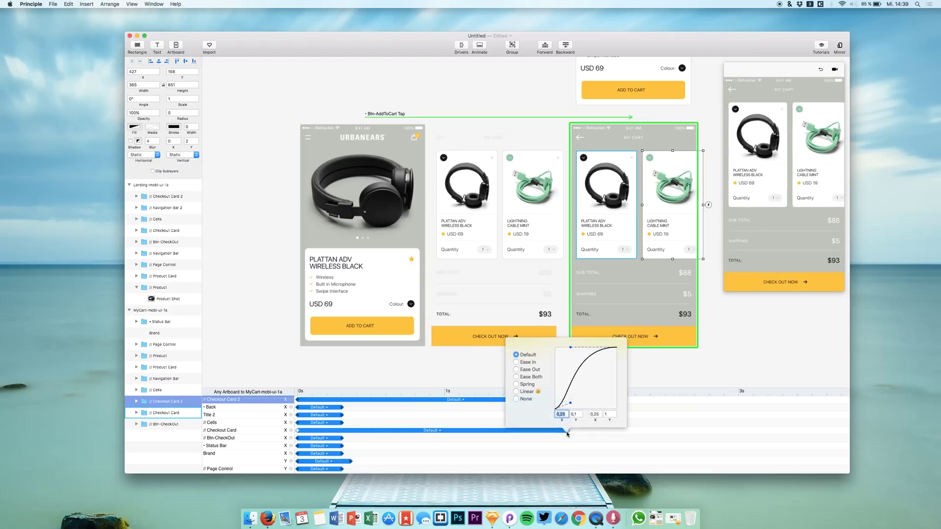
pyautogui.click(579, 433)
pyautogui.moveTo(567, 431); pyautogui.dragTo(617, 401)
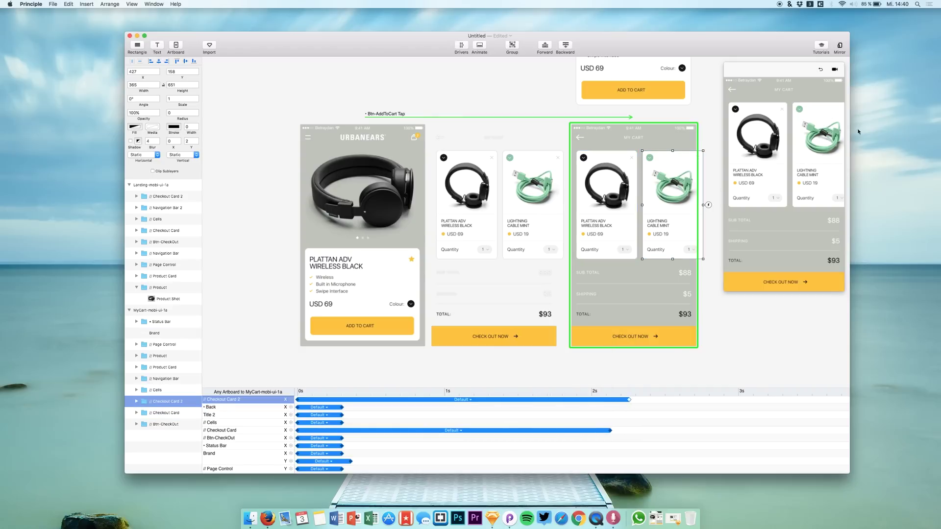
pyautogui.click(781, 269)
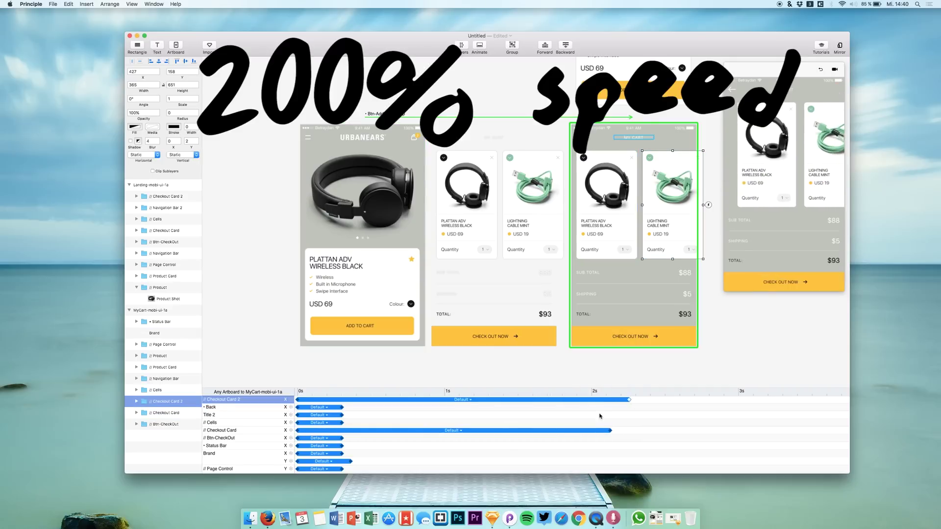
pyautogui.moveTo(610, 431); pyautogui.dragTo(671, 430)
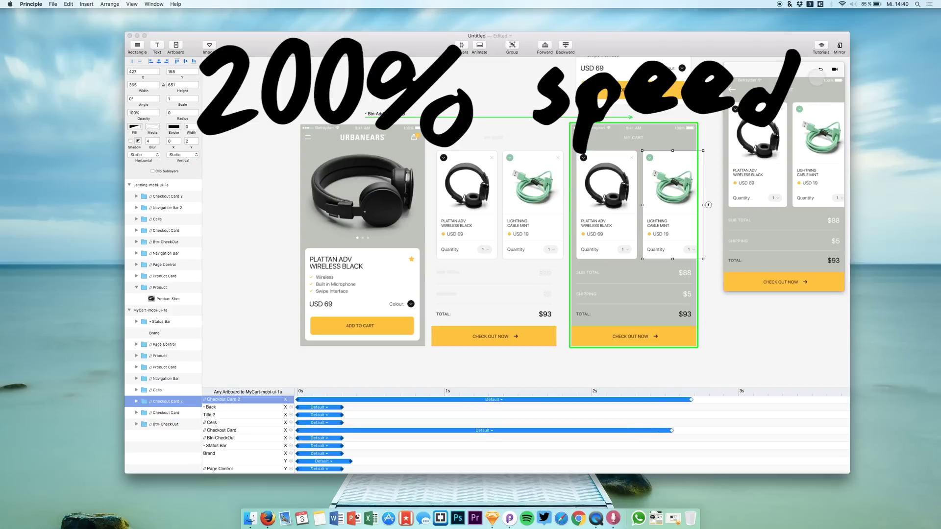
pyautogui.moveTo(671, 430); pyautogui.dragTo(736, 430)
pyautogui.click(773, 274)
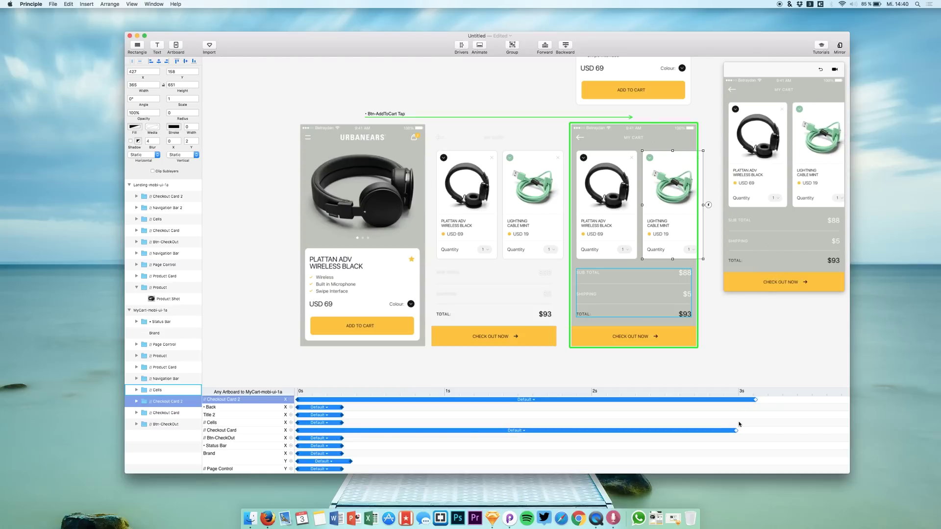
# Cut both checkout card animations back to end around 0.6 s.
pyautogui.click(787, 150)
pyautogui.click(712, 426)
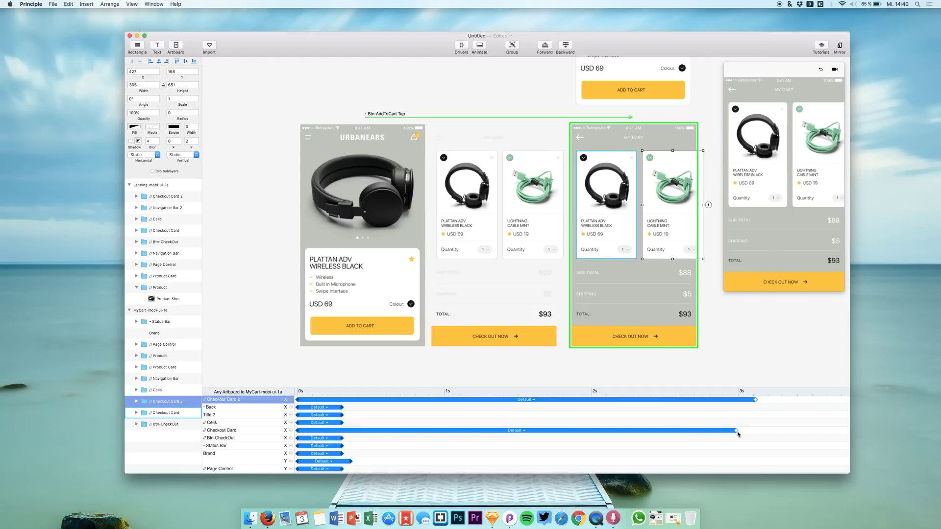
pyautogui.moveTo(736, 433); pyautogui.dragTo(374, 431)
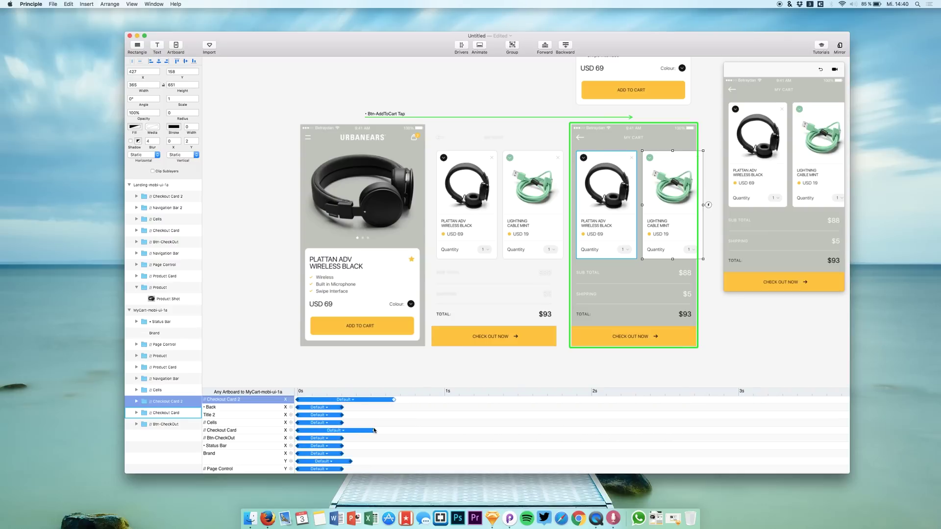
# Delay the Checkout Card animation start to 0.22 s and Checkout Card 2 to 0.29 s.
pyautogui.click(308, 432)
pyautogui.click(390, 432)
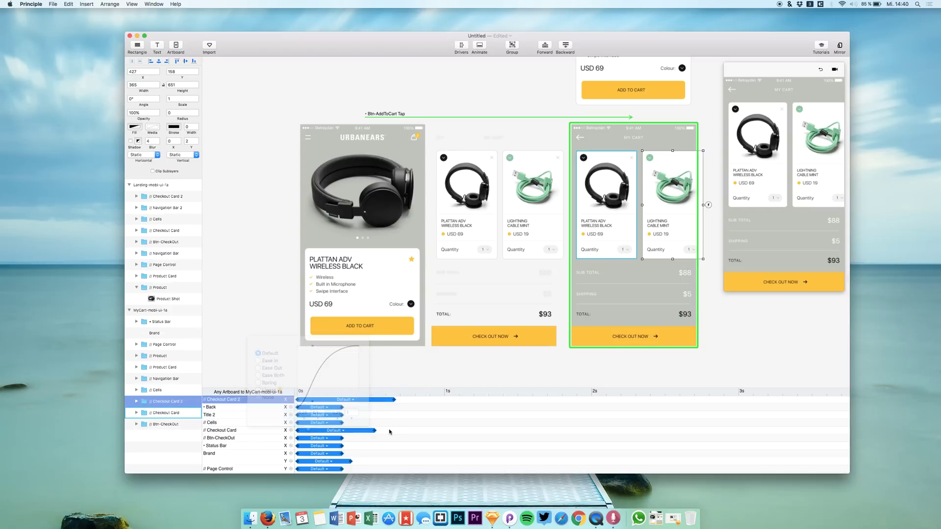
pyautogui.click(237, 433)
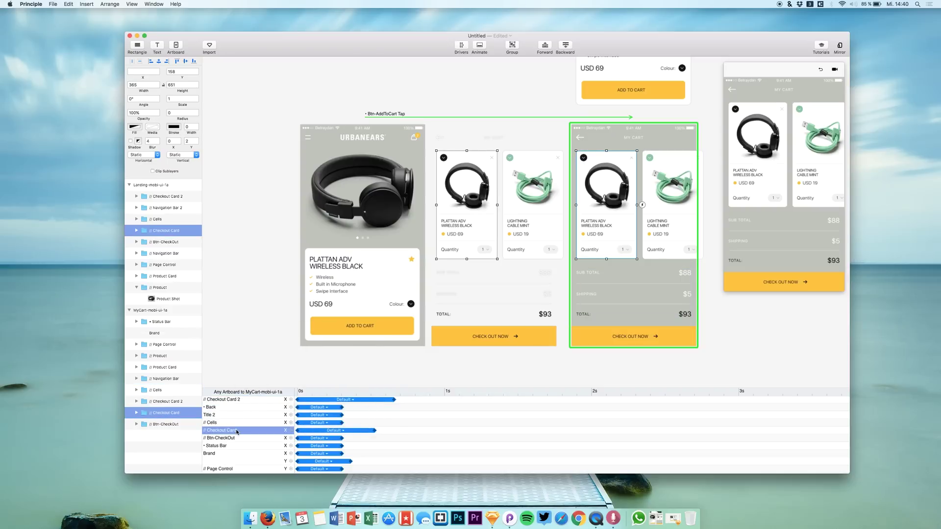
pyautogui.click(237, 399)
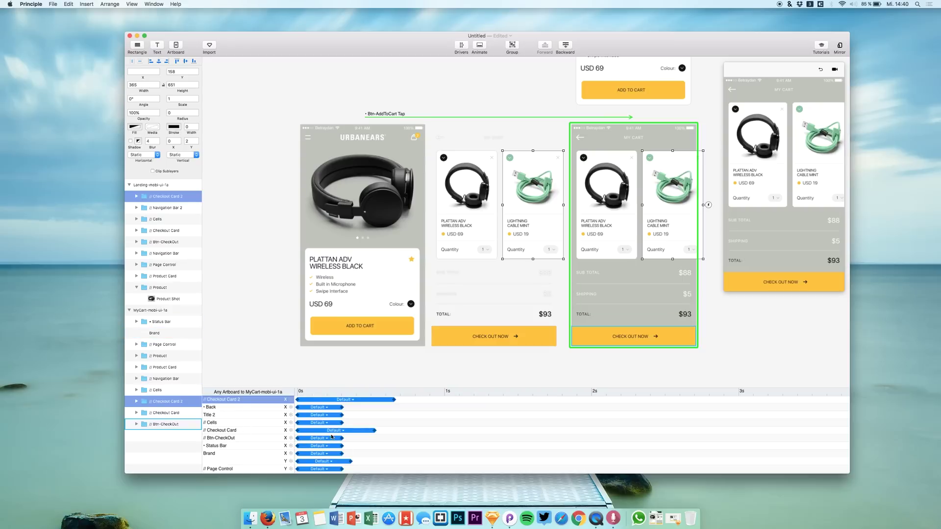
pyautogui.moveTo(321, 432); pyautogui.dragTo(349, 434)
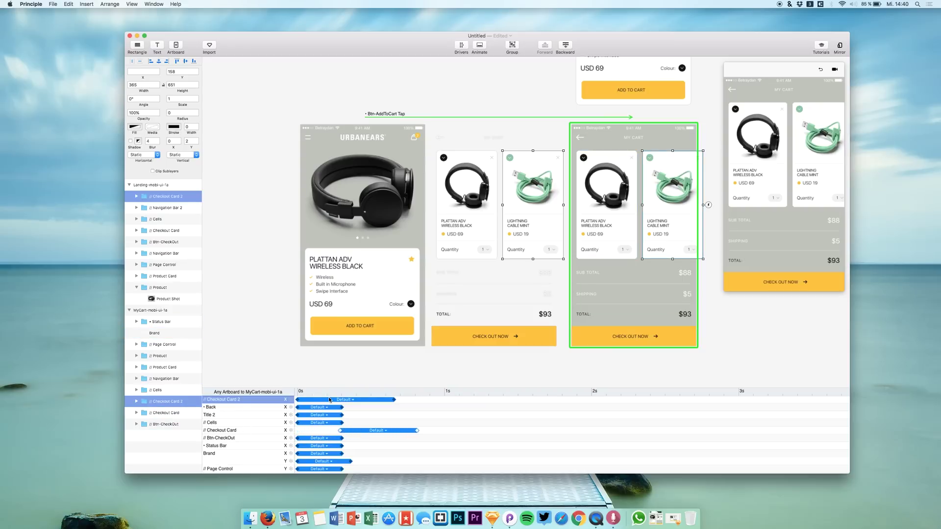
pyautogui.moveTo(329, 400); pyautogui.dragTo(372, 400)
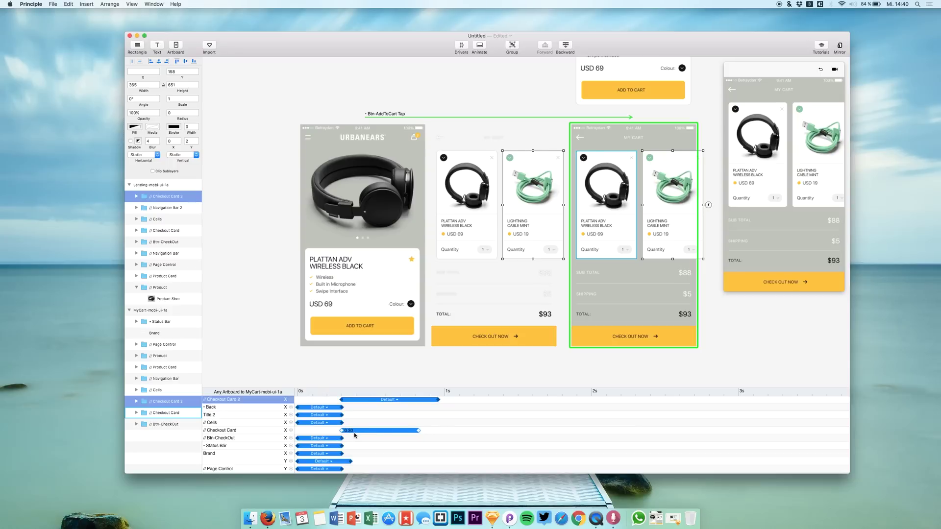
# Replay the Add to Cart transition four times from the landing screen to check the delays.
pyautogui.click(820, 69)
pyautogui.click(782, 274)
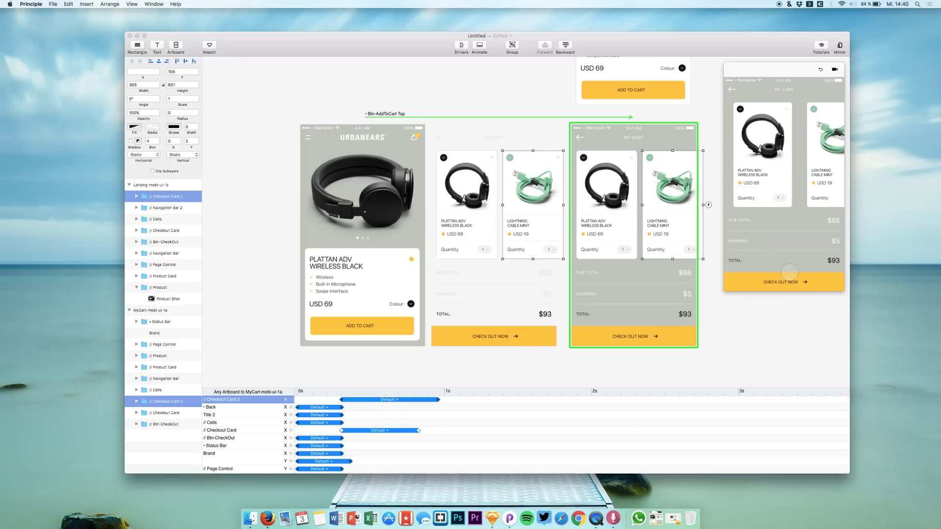
pyautogui.click(823, 71)
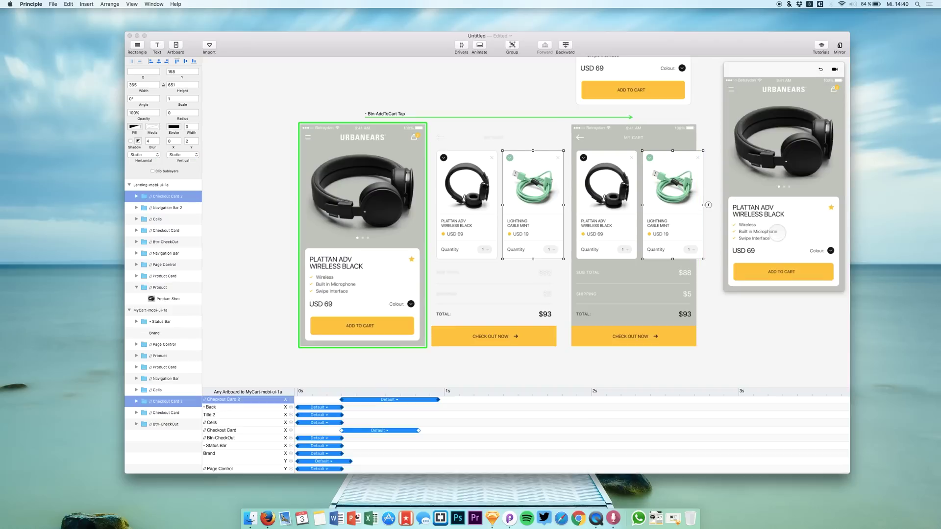
pyautogui.click(765, 271)
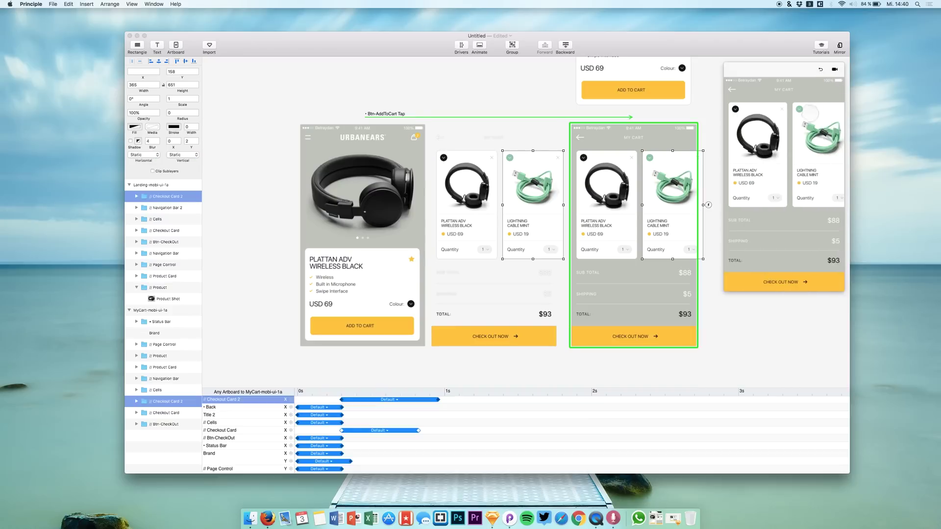
pyautogui.click(820, 69)
pyautogui.click(775, 269)
pyautogui.click(820, 69)
pyautogui.click(762, 269)
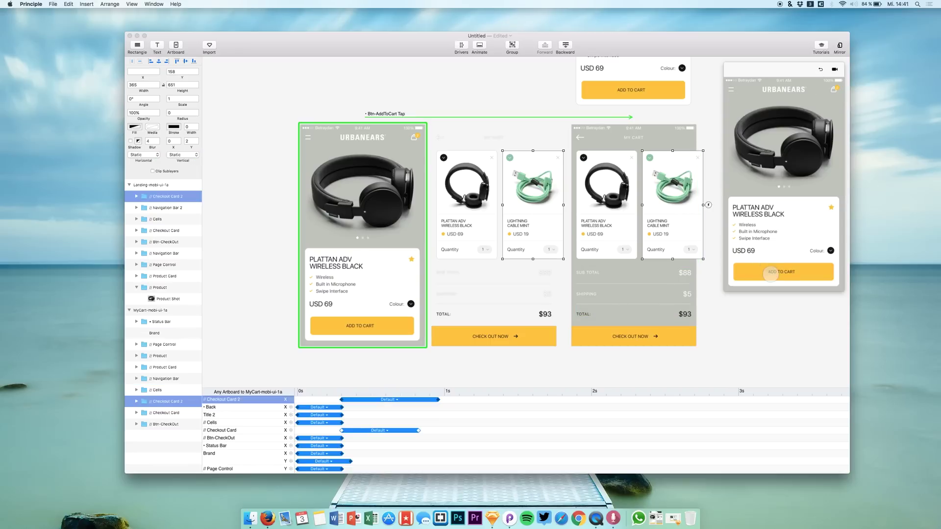
# Move the Check Out Now button onto the Landing artboard and make it fully transparent.
pyautogui.click(478, 336)
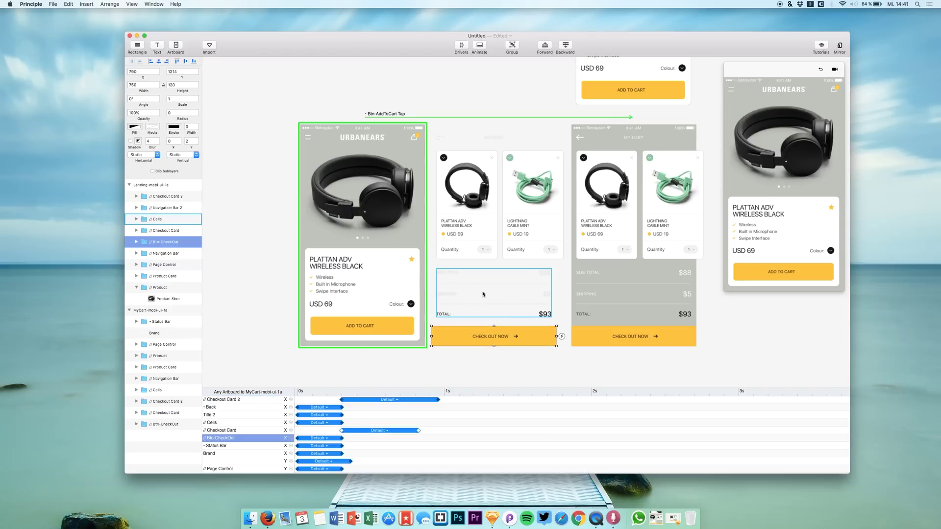
pyautogui.moveTo(447, 334); pyautogui.dragTo(320, 334)
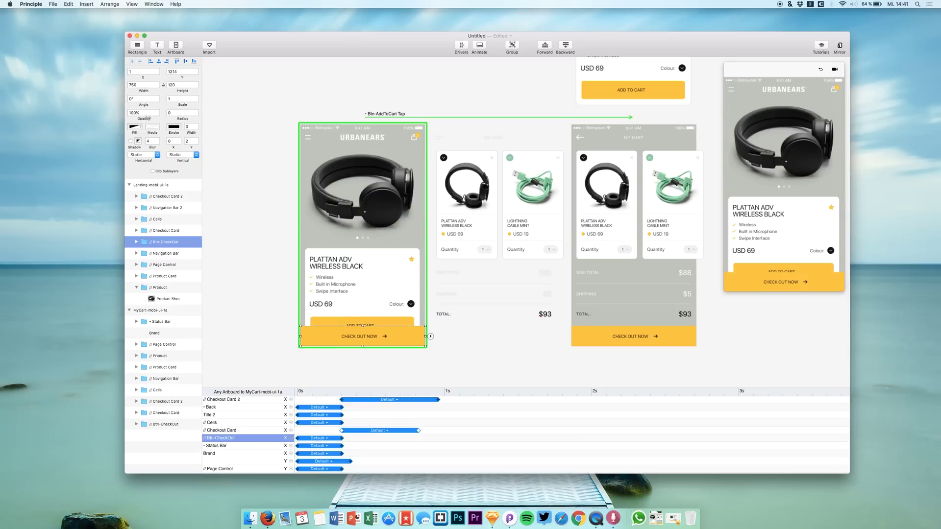
pyautogui.moveTo(148, 118); pyautogui.dragTo(98, 118)
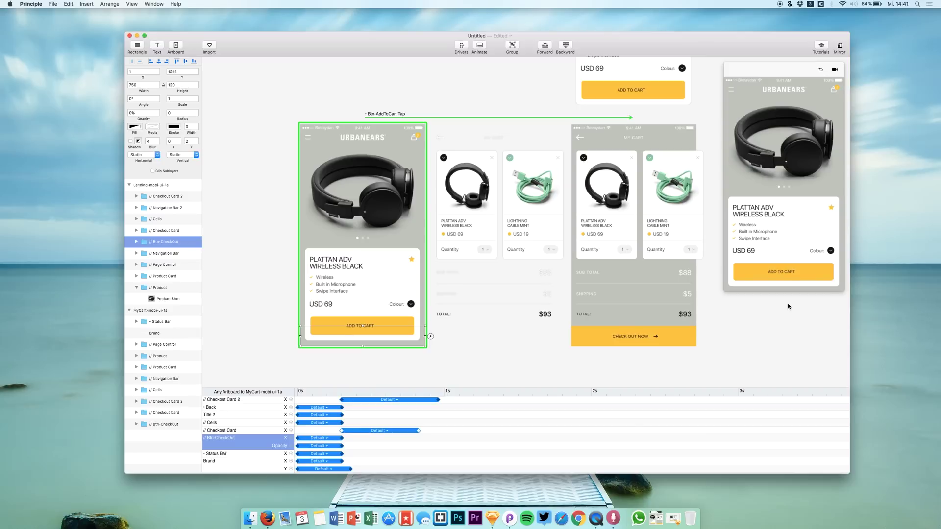
# Replay the transition, then drag the totals group onto the landing product card.
pyautogui.click(783, 271)
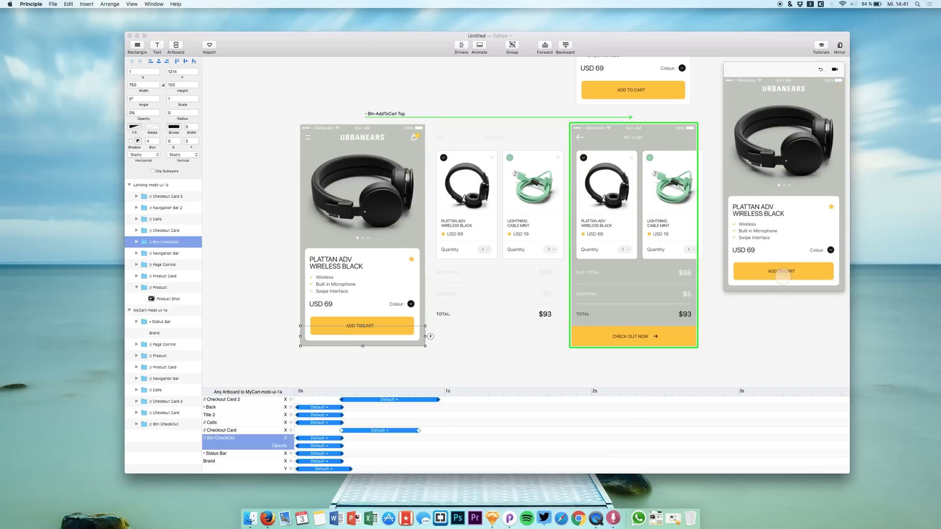
pyautogui.click(820, 69)
pyautogui.click(771, 266)
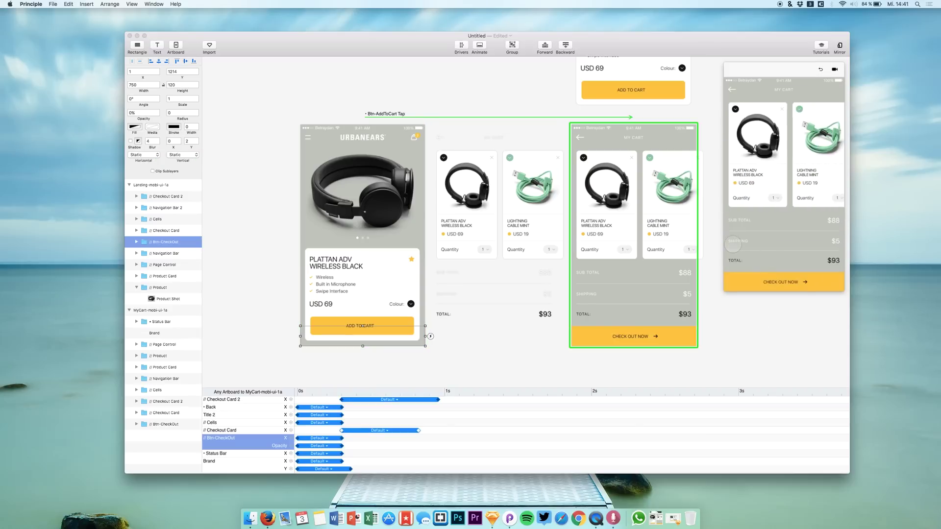
pyautogui.click(520, 295)
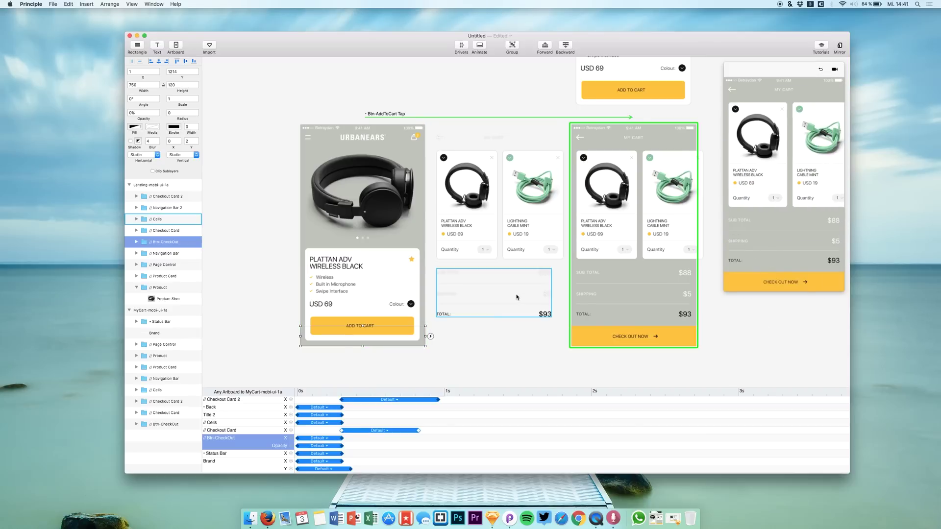
pyautogui.moveTo(532, 295); pyautogui.dragTo(405, 288)
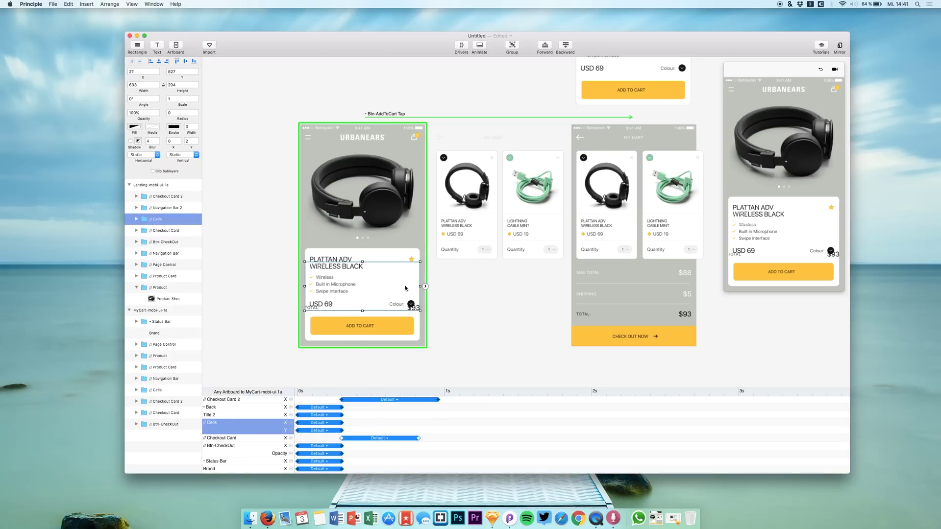
# Nudge the totals group into place over the landing card at X 29 and set its opacity to 0%.
pyautogui.press('super+z')
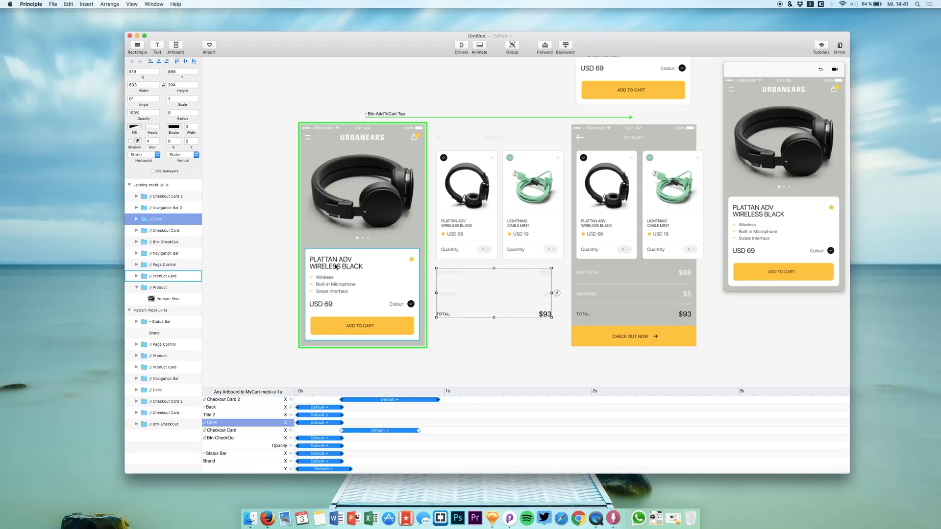
pyautogui.hotkey('shift', 'Left')
pyautogui.hotkey('shift', 'Left')
pyautogui.hotkey('shift', 'Left')
pyautogui.hotkey('shift', 'Left')
pyautogui.hotkey('shift', 'Left')
pyautogui.hotkey('shift', 'Left')
pyautogui.hotkey('shift', 'Left')
pyautogui.hotkey('shift', 'Left')
pyautogui.hotkey('shift', 'Left')
pyautogui.hotkey('shift', 'Left')
pyautogui.hotkey('shift', 'Left')
pyautogui.hotkey('shift', 'Left')
pyautogui.hotkey('shift', 'Left')
pyautogui.hotkey('shift', 'Left')
pyautogui.hotkey('shift', 'Left')
pyautogui.hotkey('shift', 'Left')
pyautogui.hotkey('shift', 'Left')
pyautogui.hotkey('shift', 'Left')
pyautogui.hotkey('shift', 'Left')
pyautogui.hotkey('shift', 'Left')
pyautogui.hotkey('shift', 'Left')
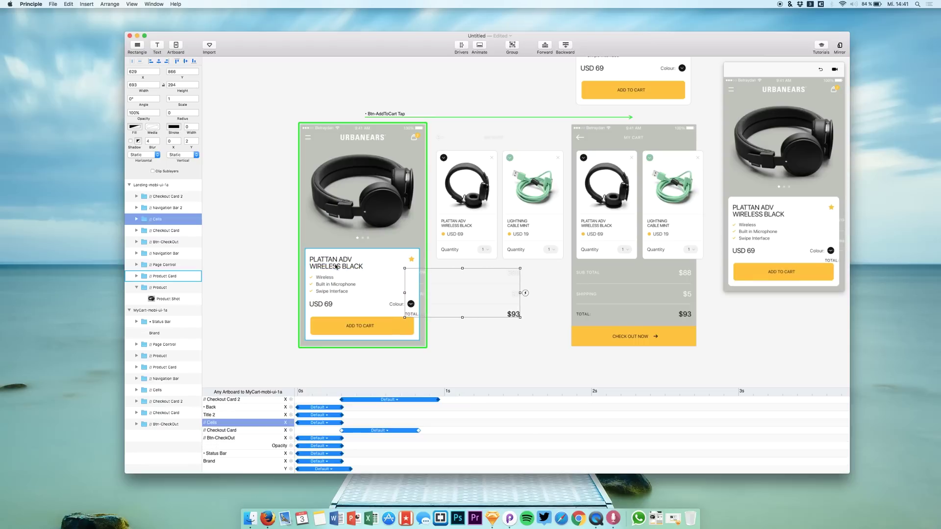
pyautogui.hotkey('shift', 'Left')
pyautogui.hotkey('shift', 'Left')
pyautogui.hotkey('shift', 'Left')
pyautogui.hotkey('shift', 'Left')
pyautogui.hotkey('shift', 'Left')
pyautogui.hotkey('shift', 'Left')
pyautogui.hotkey('shift', 'Left')
pyautogui.hotkey('shift', 'Left')
pyautogui.hotkey('shift', 'Left')
pyautogui.hotkey('shift', 'Left')
pyautogui.hotkey('shift', 'Left')
pyautogui.hotkey('shift', 'Left')
pyautogui.hotkey('shift', 'Left')
pyautogui.hotkey('shift', 'Left')
pyautogui.hotkey('shift', 'Left')
pyautogui.hotkey('shift', 'Left')
pyautogui.hotkey('shift', 'Left')
pyautogui.hotkey('shift', 'Left')
pyautogui.hotkey('shift', 'Left')
pyautogui.hotkey('shift', 'Left')
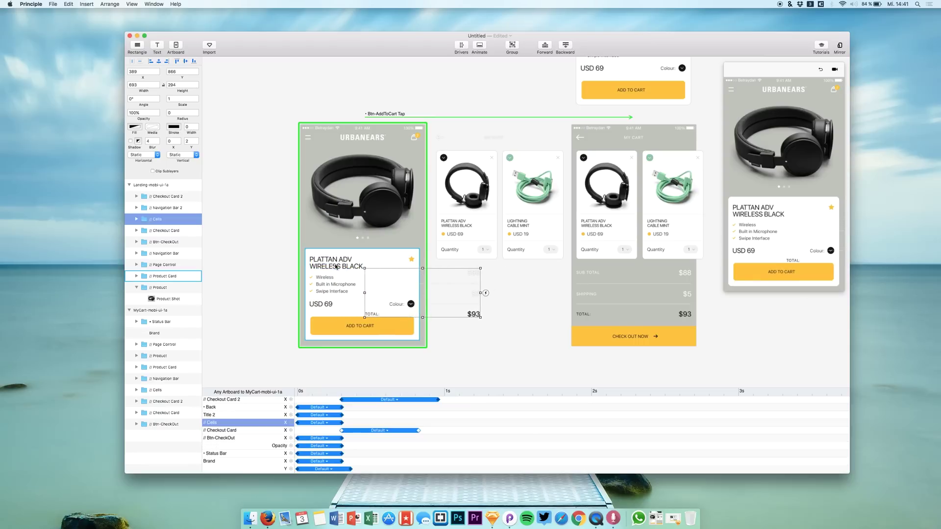
pyautogui.hotkey('shift', 'Left')
pyautogui.hotkey('shift', 'Left')
pyautogui.hotkey('shift', 'Left')
pyautogui.hotkey('shift', 'Left')
pyautogui.hotkey('shift', 'Left')
pyautogui.hotkey('shift', 'Left')
pyautogui.hotkey('shift', 'Left')
pyautogui.hotkey('shift', 'Left')
pyautogui.hotkey('shift', 'Left')
pyautogui.hotkey('shift', 'Left')
pyautogui.hotkey('shift', 'Left')
pyautogui.hotkey('shift', 'Left')
pyautogui.hotkey('shift', 'Left')
pyautogui.hotkey('shift', 'Left')
pyautogui.hotkey('shift', 'Left')
pyautogui.hotkey('shift', 'Left')
pyautogui.hotkey('shift', 'Left')
pyautogui.hotkey('shift', 'Left')
pyautogui.hotkey('shift', 'Left')
pyautogui.hotkey('shift', 'Left')
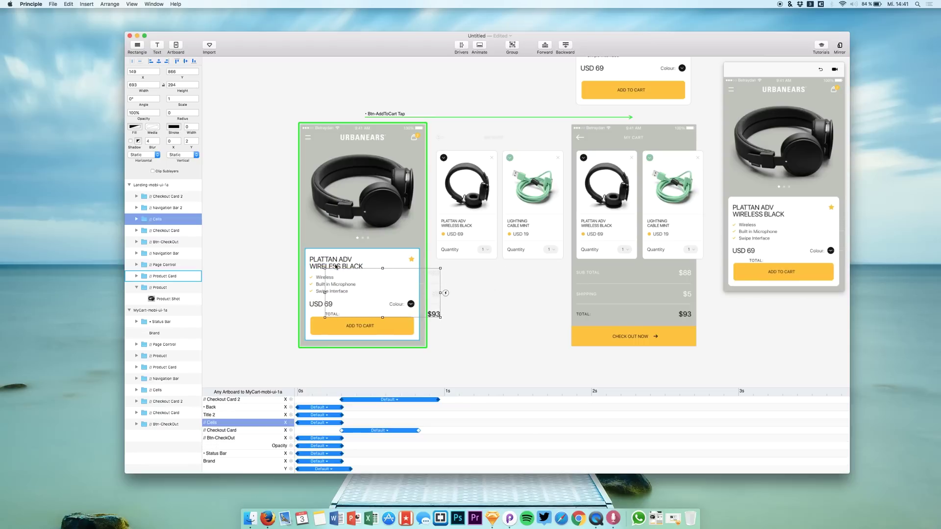
pyautogui.hotkey('shift', 'Left')
pyautogui.hotkey('shift', 'Left')
pyautogui.hotkey('shift', 'Left')
pyautogui.hotkey('shift', 'Left')
pyautogui.hotkey('shift', 'Left')
pyautogui.hotkey('shift', 'Left')
pyautogui.hotkey('shift', 'Left')
pyautogui.hotkey('shift', 'Left')
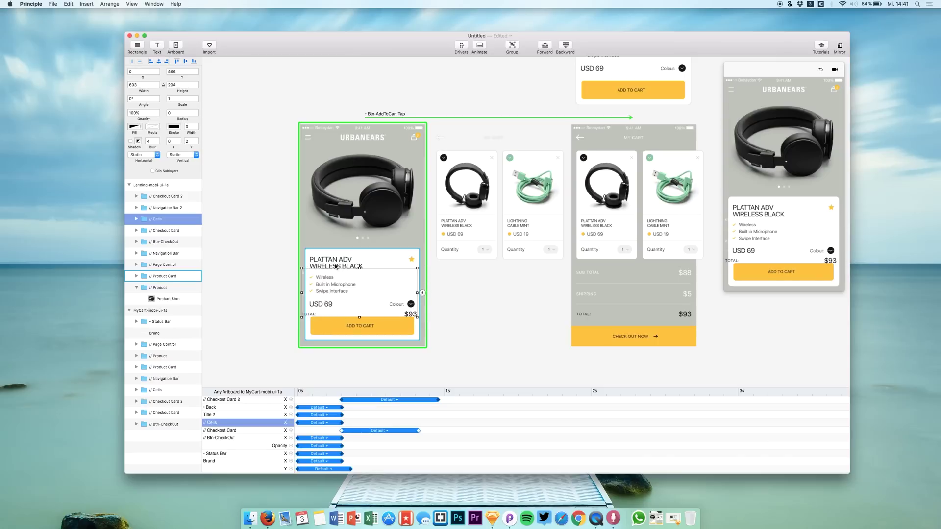
pyautogui.hotkey('shift', 'Right')
pyautogui.press('Left')
pyautogui.press('Left')
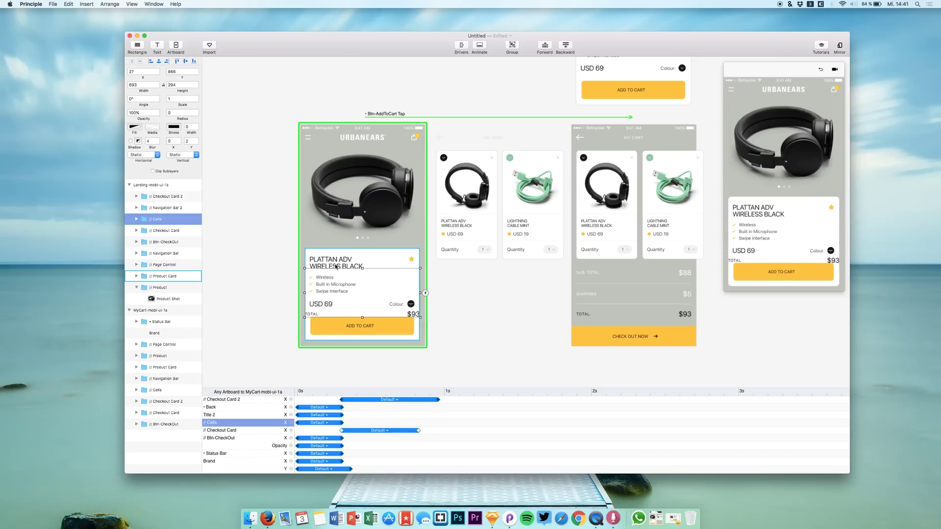
pyautogui.press('Right')
pyautogui.press('Right')
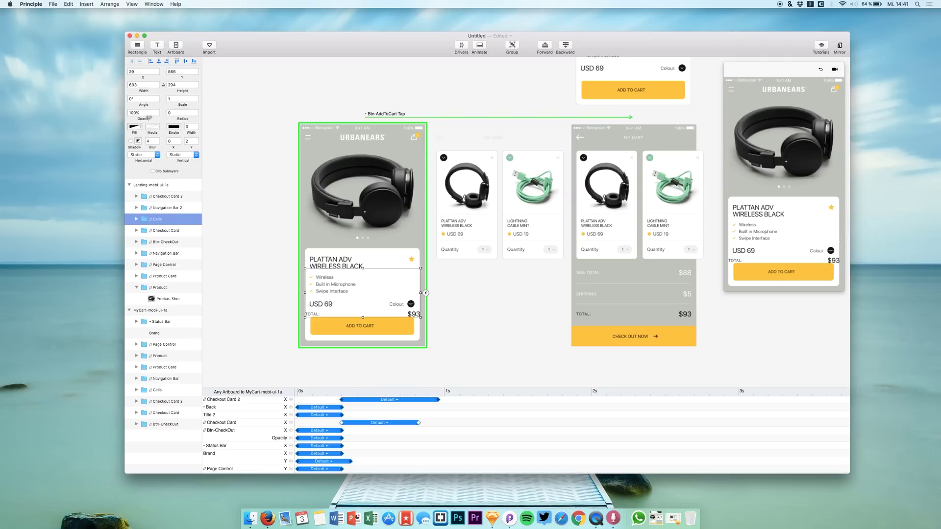
pyautogui.moveTo(149, 117); pyautogui.dragTo(50, 114)
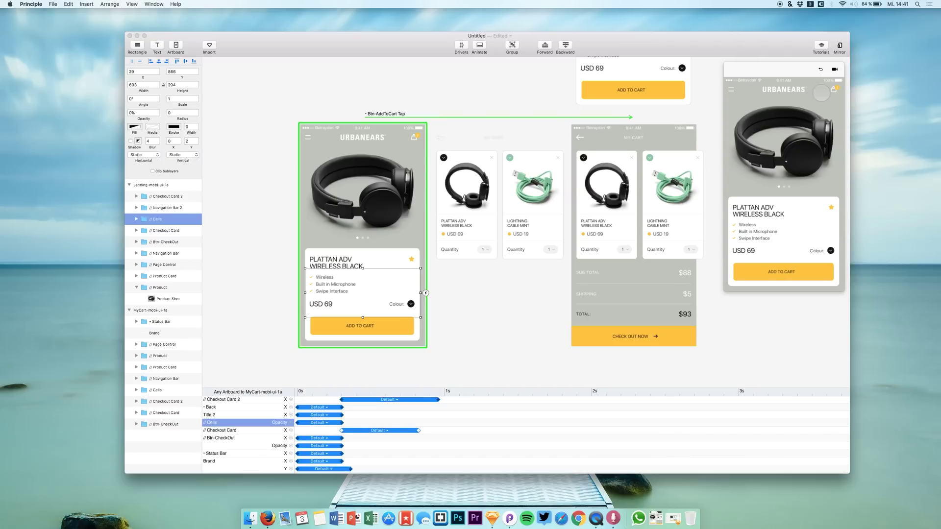
pyautogui.click(820, 69)
# Replay the Add to Cart transition about ten times, restarting from the landing screen each time.
pyautogui.click(789, 273)
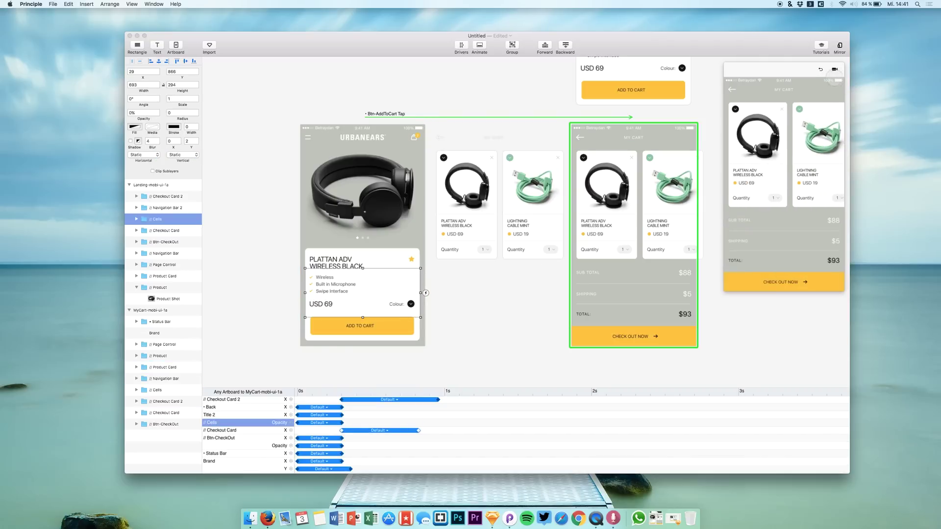
pyautogui.click(820, 69)
pyautogui.click(782, 265)
pyautogui.click(818, 70)
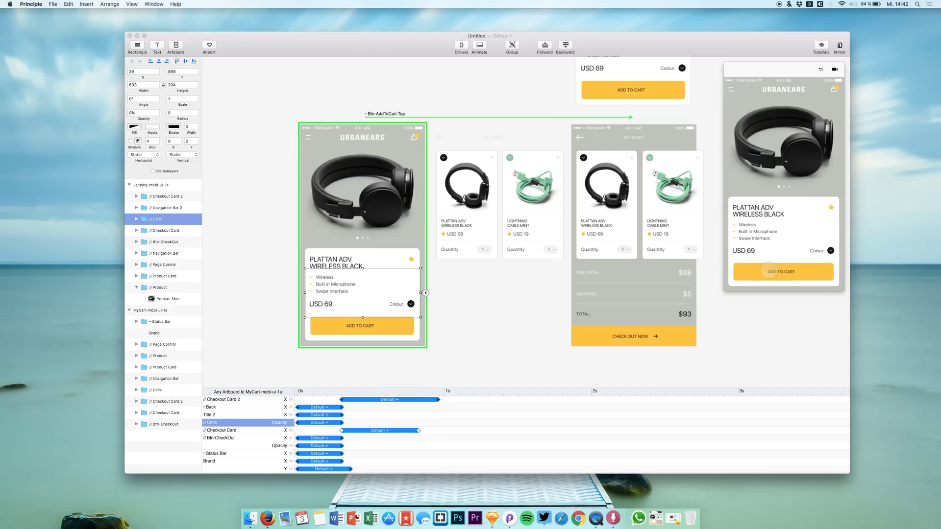
pyautogui.click(769, 271)
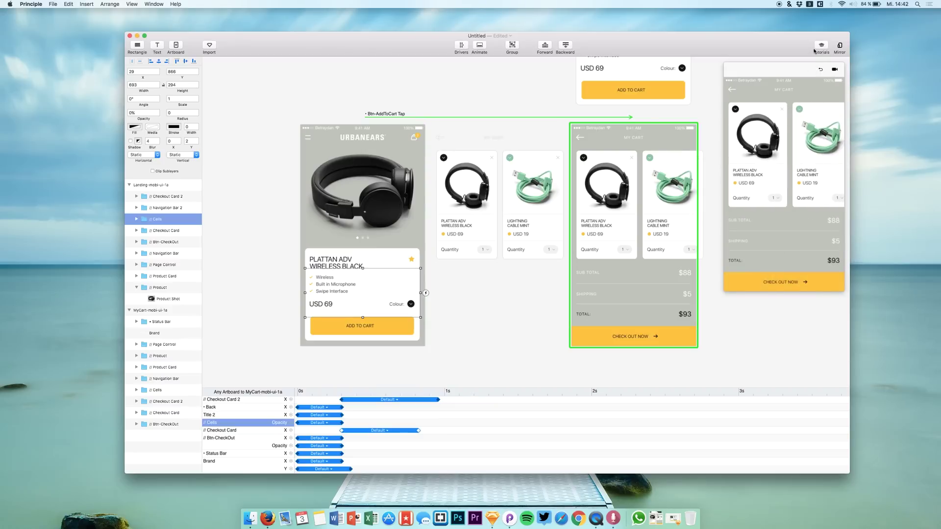
pyautogui.click(820, 69)
pyautogui.click(742, 271)
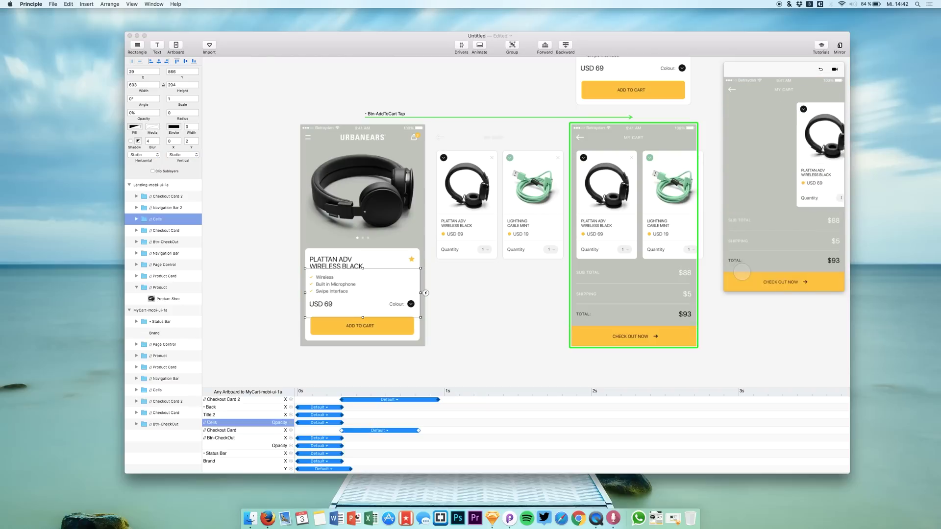
pyautogui.click(820, 69)
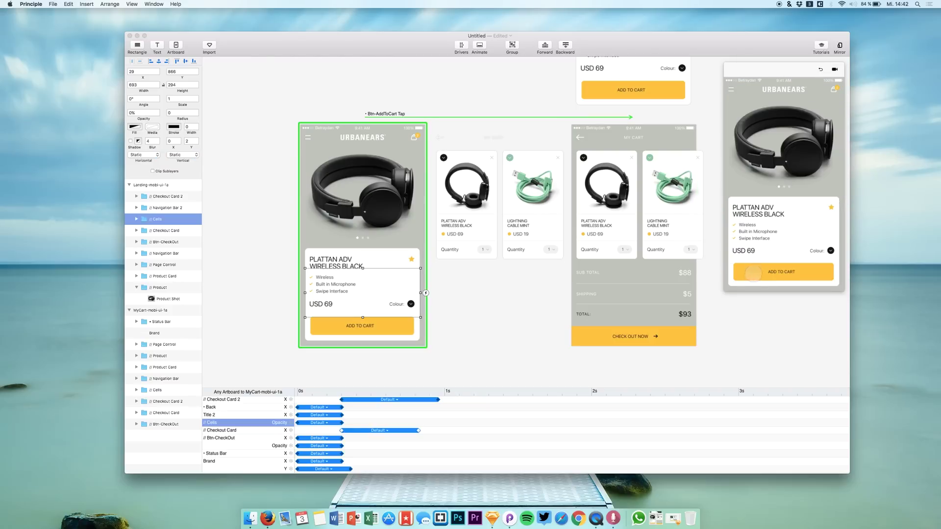
pyautogui.click(752, 276)
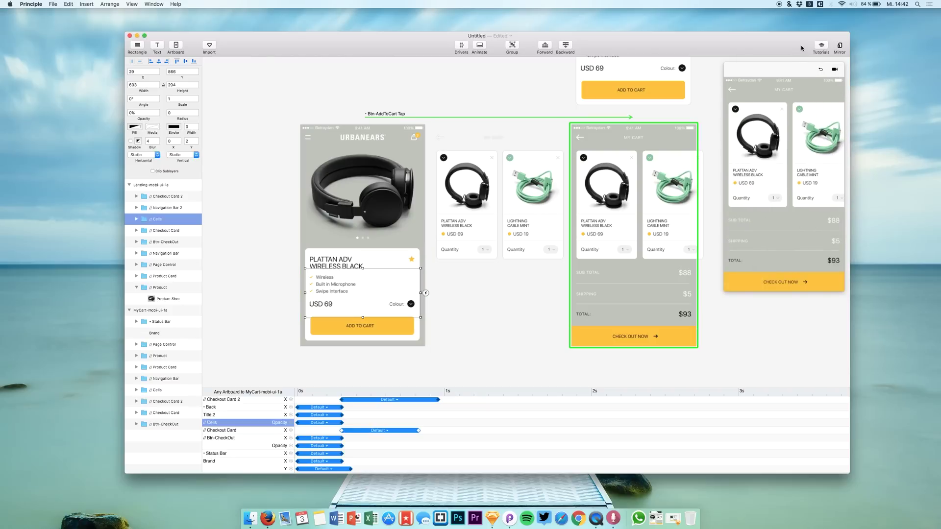
pyautogui.click(820, 70)
pyautogui.click(768, 275)
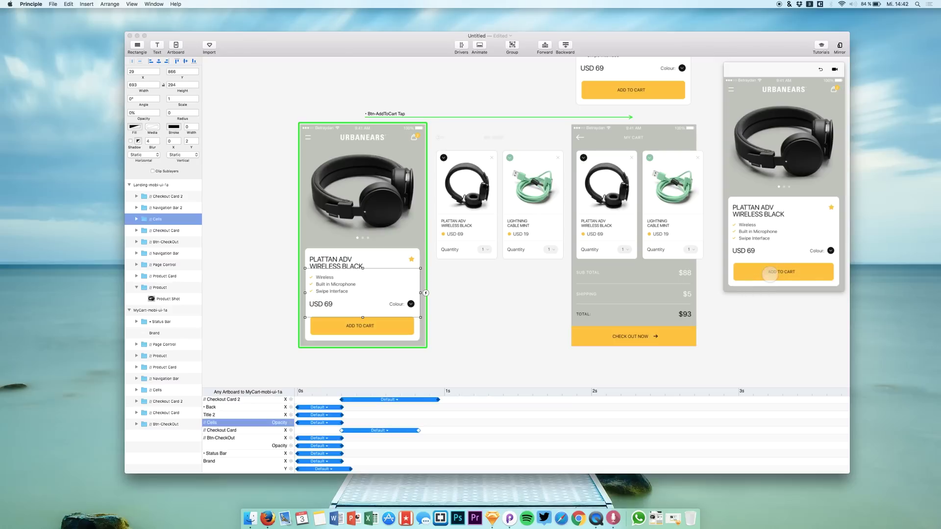
pyautogui.click(820, 70)
pyautogui.click(769, 273)
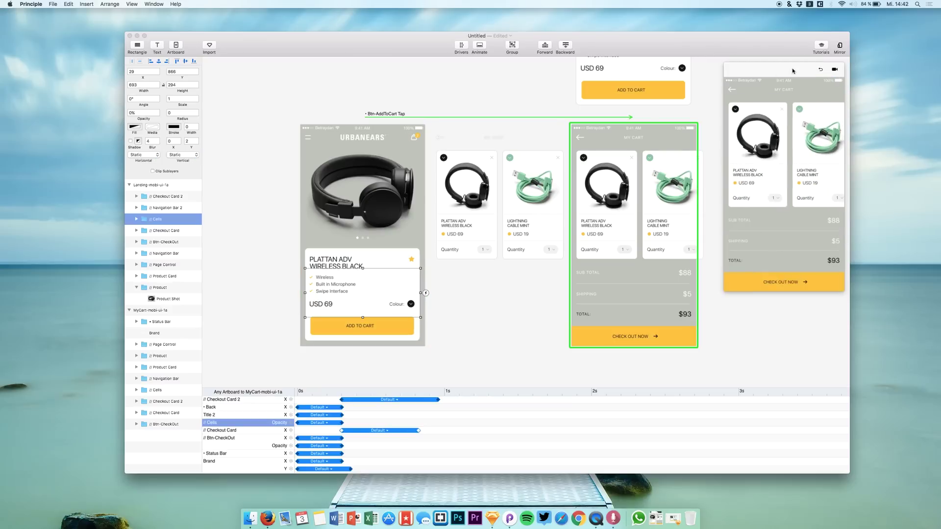
pyautogui.click(821, 70)
pyautogui.click(762, 270)
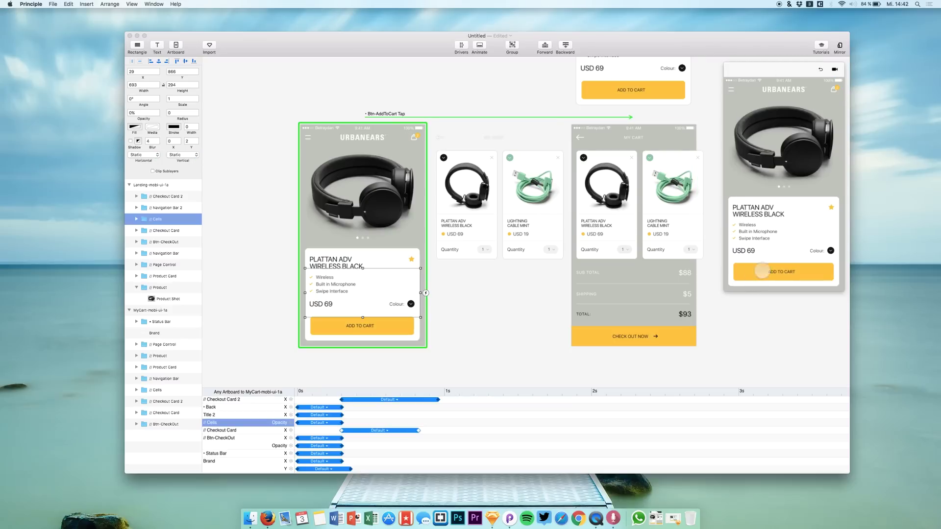
pyautogui.click(820, 68)
pyautogui.click(769, 274)
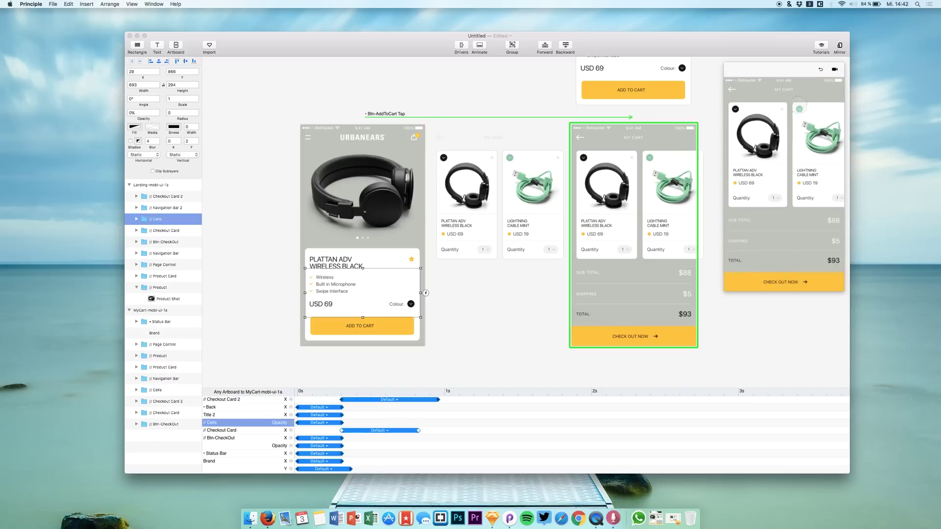
pyautogui.click(821, 69)
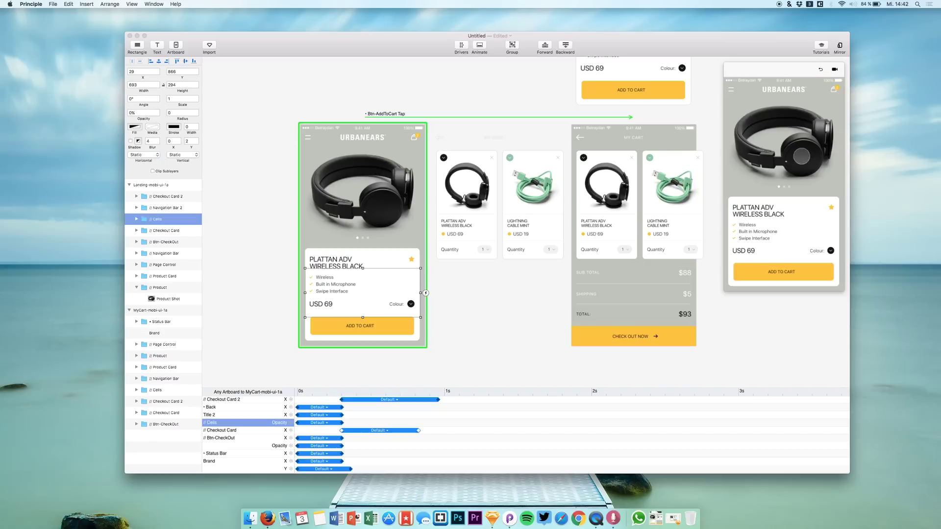
pyautogui.click(790, 60)
pyautogui.click(760, 272)
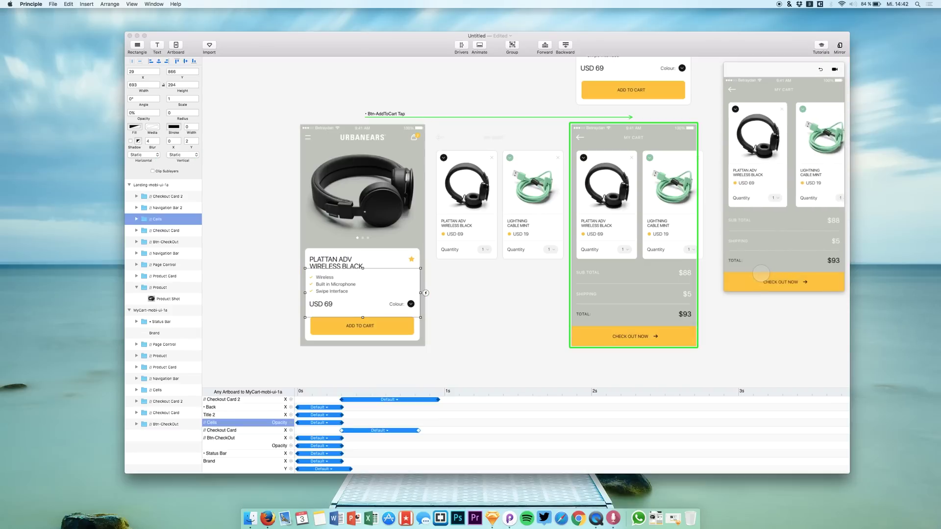
pyautogui.click(821, 71)
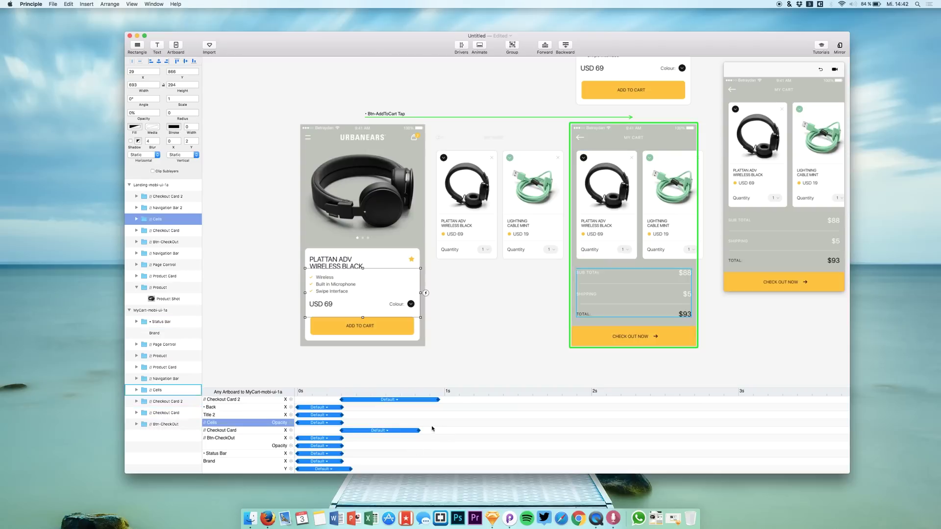
# Lengthen both checkout card animations and replay the cart transition.
pyautogui.moveTo(455, 427); pyautogui.dragTo(404, 395)
pyautogui.moveTo(419, 431); pyautogui.dragTo(768, 444)
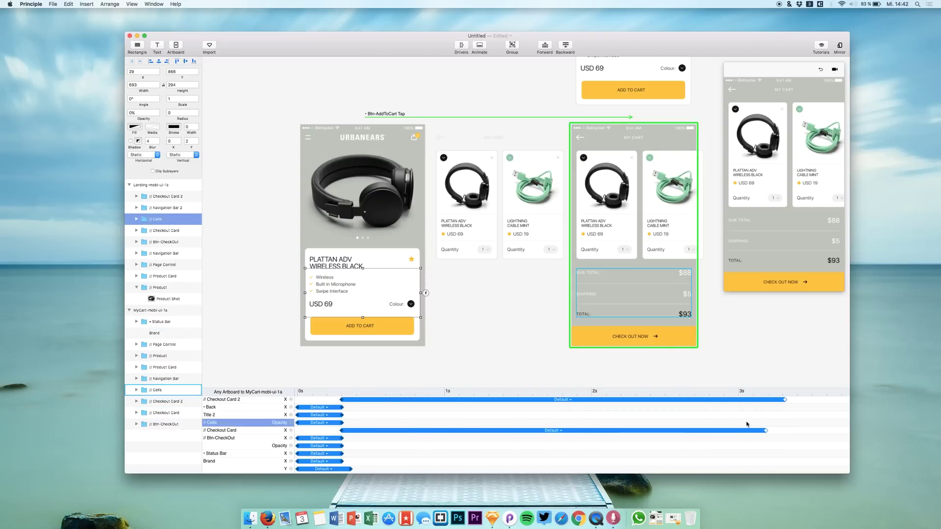
pyautogui.click(823, 72)
pyautogui.click(767, 275)
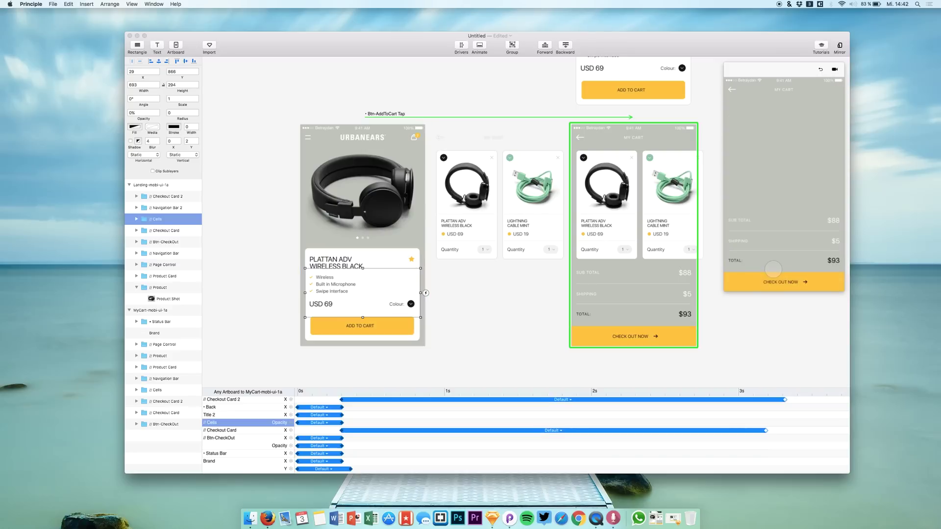
# Trim Checkout Card to about 0.71 s and Checkout Card 2 to about 0.85 s, then replay.
pyautogui.click(767, 431)
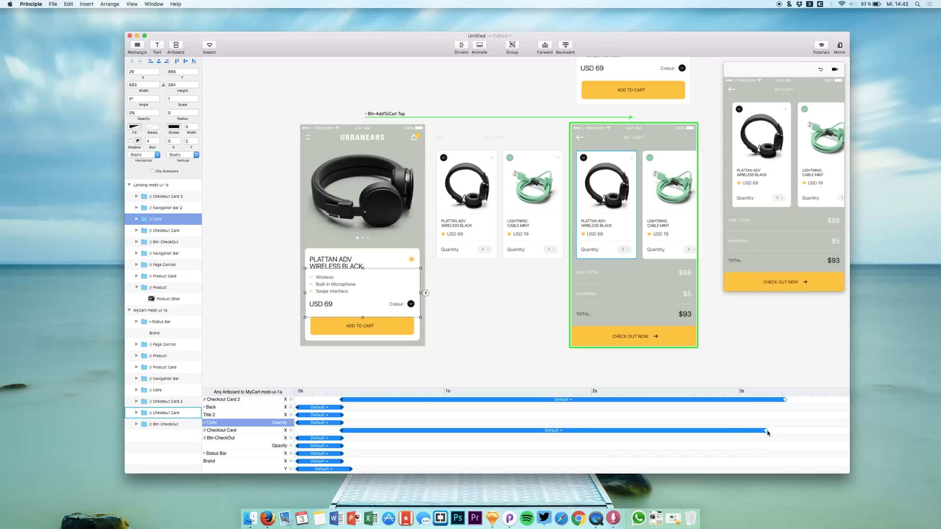
pyautogui.moveTo(768, 432); pyautogui.dragTo(402, 410)
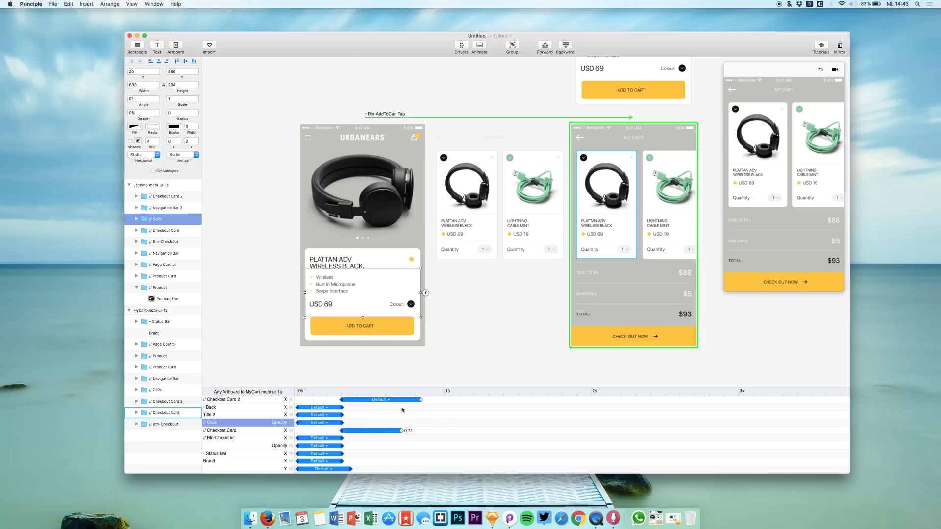
pyautogui.click(821, 68)
pyautogui.click(783, 271)
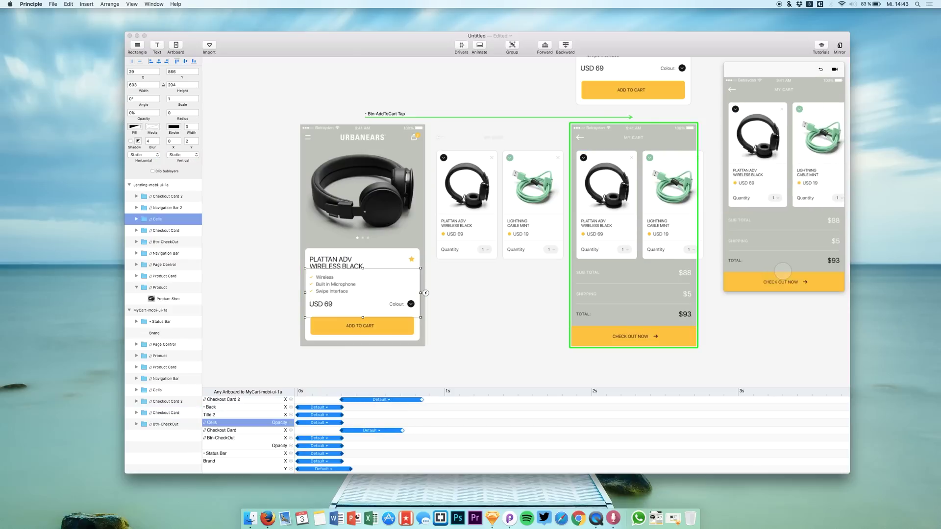
pyautogui.click(820, 70)
pyautogui.click(745, 273)
pyautogui.hscroll(3, 699, 191)
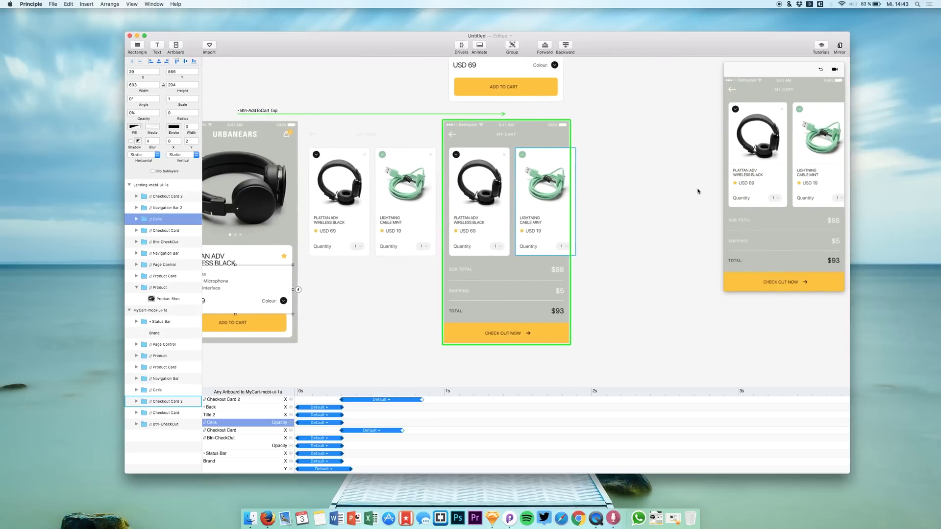